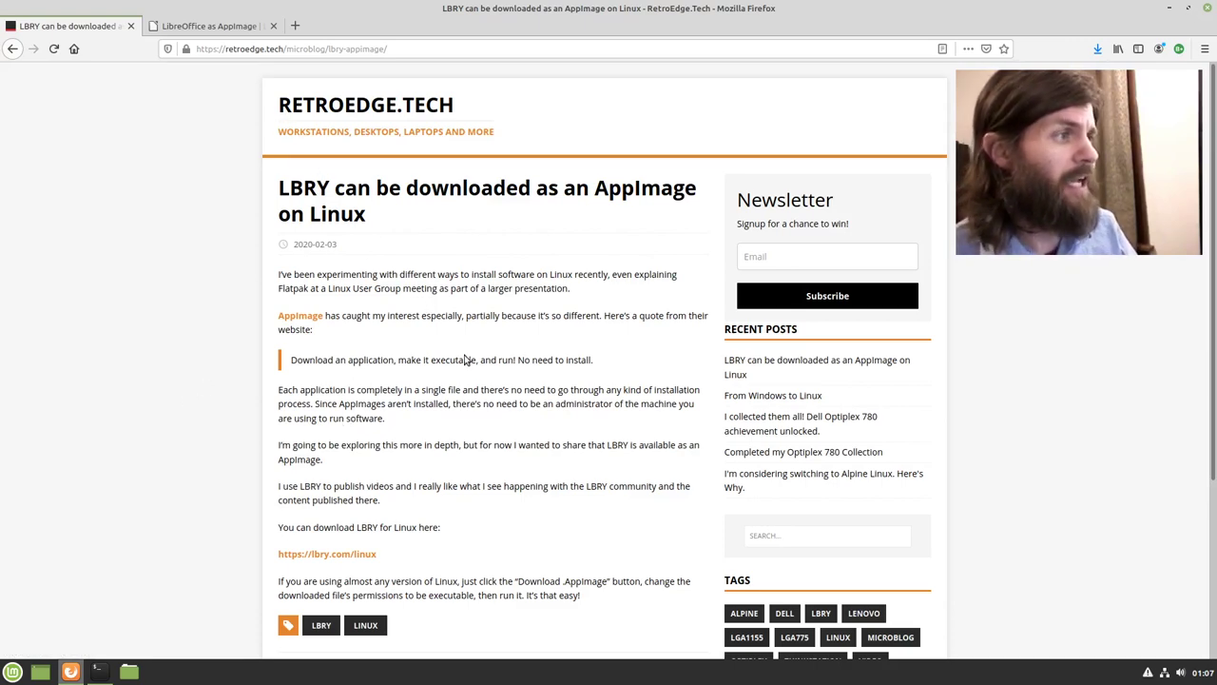
{"action": "scroll", "coordinate": [446, 391], "scroll_direction": "down", "scroll_amount": 2}
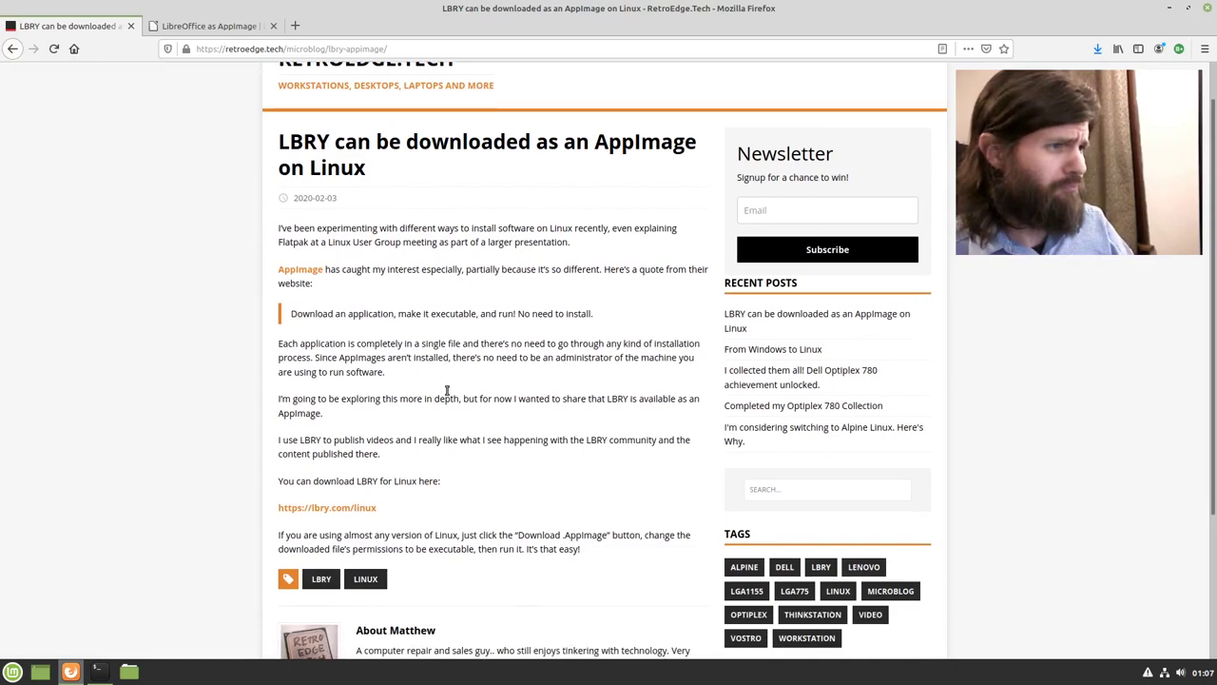
{"action": "scroll", "coordinate": [447, 395], "scroll_direction": "up", "scroll_amount": 1}
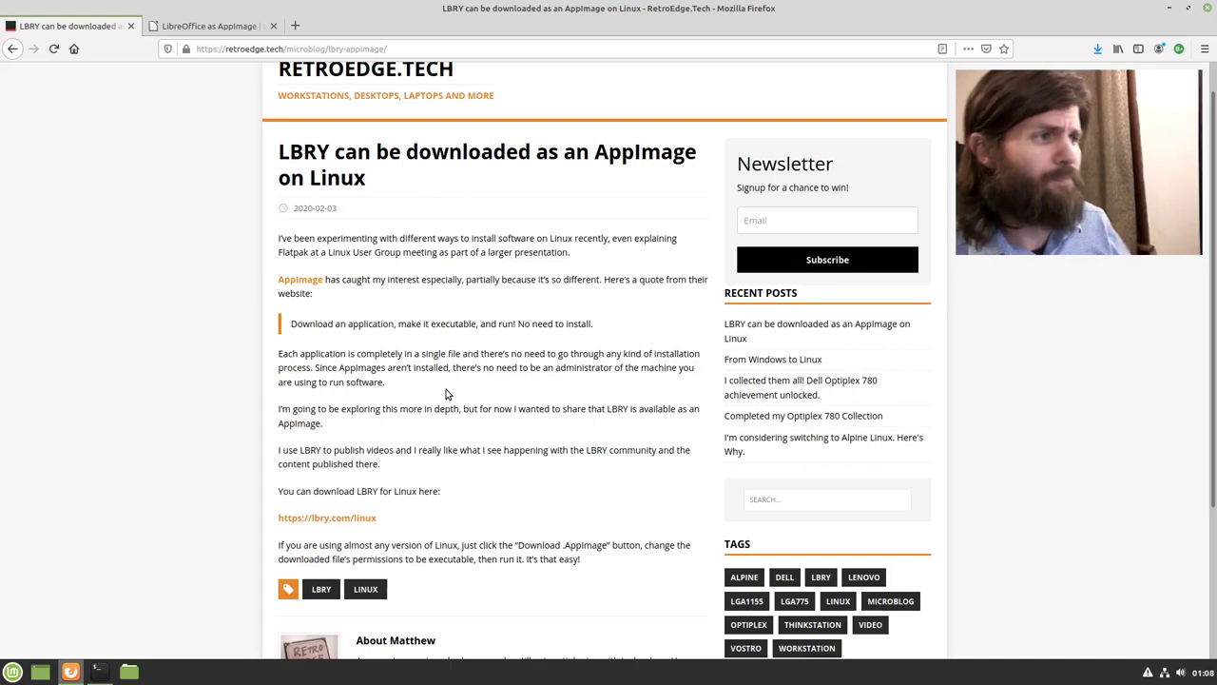
{"action": "scroll", "coordinate": [447, 394], "scroll_direction": "up", "scroll_amount": 1}
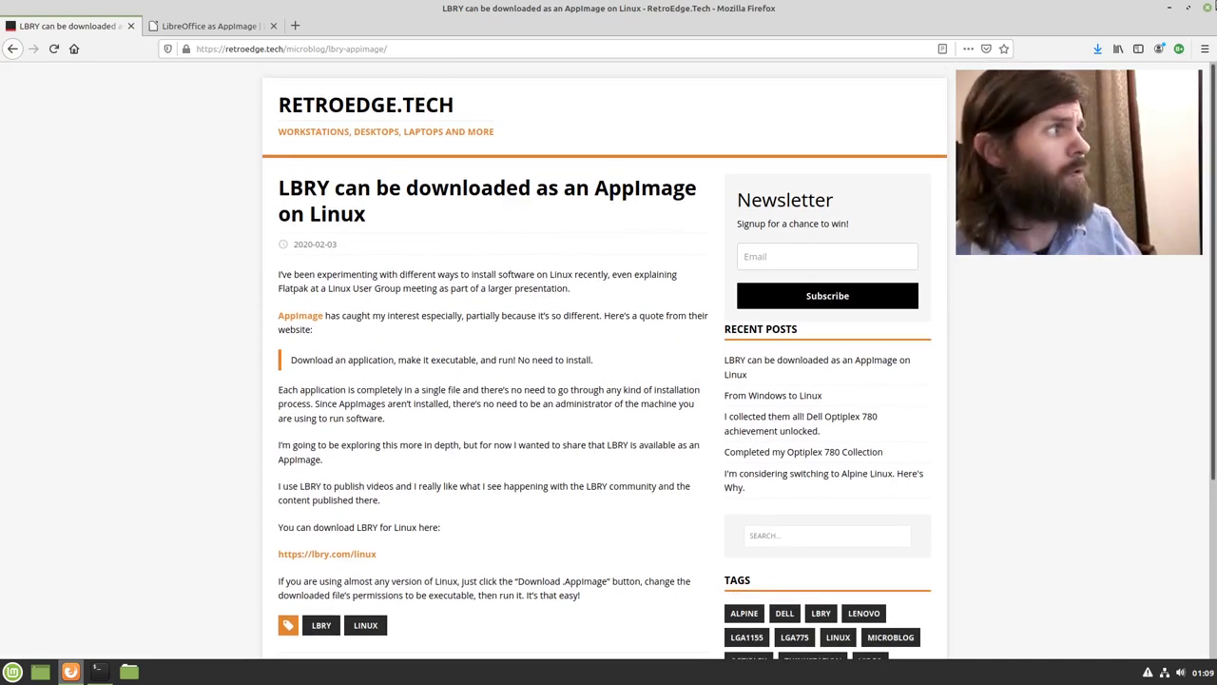
- Minimize the Firefox and terminal windows to clear the desktop
{"action": "left_click", "coordinate": [1169, 8]}
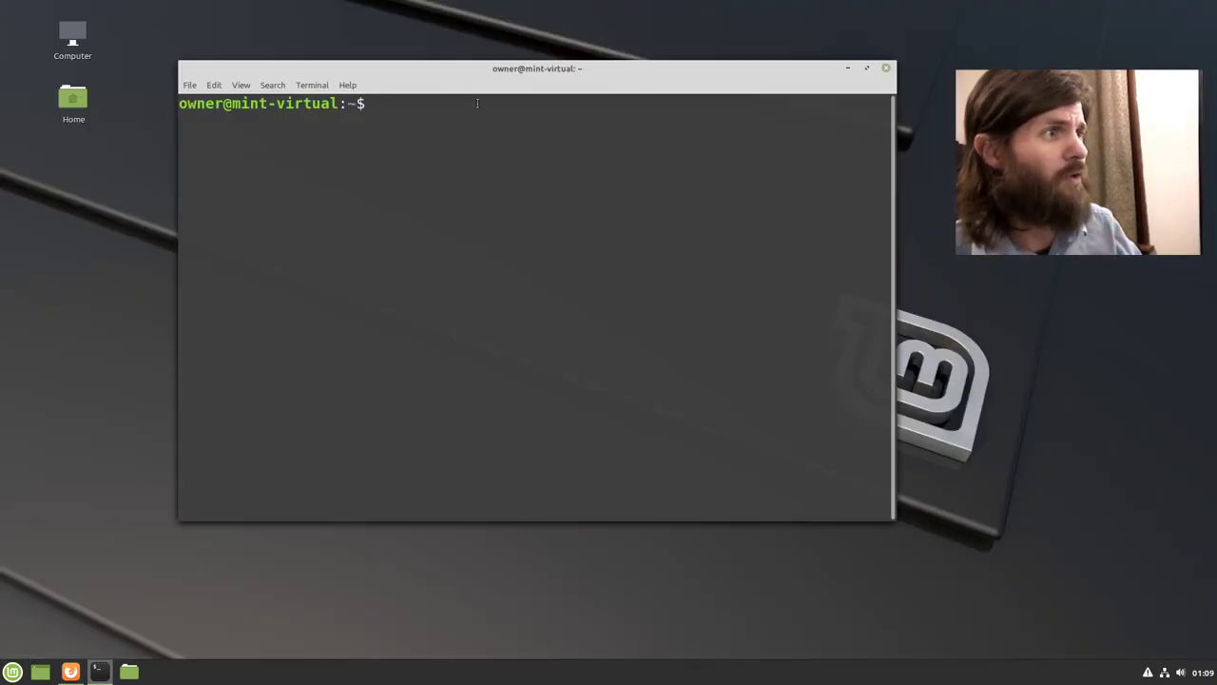
{"action": "left_click_drag", "start_coordinate": [464, 74], "coordinate": [501, 67]}
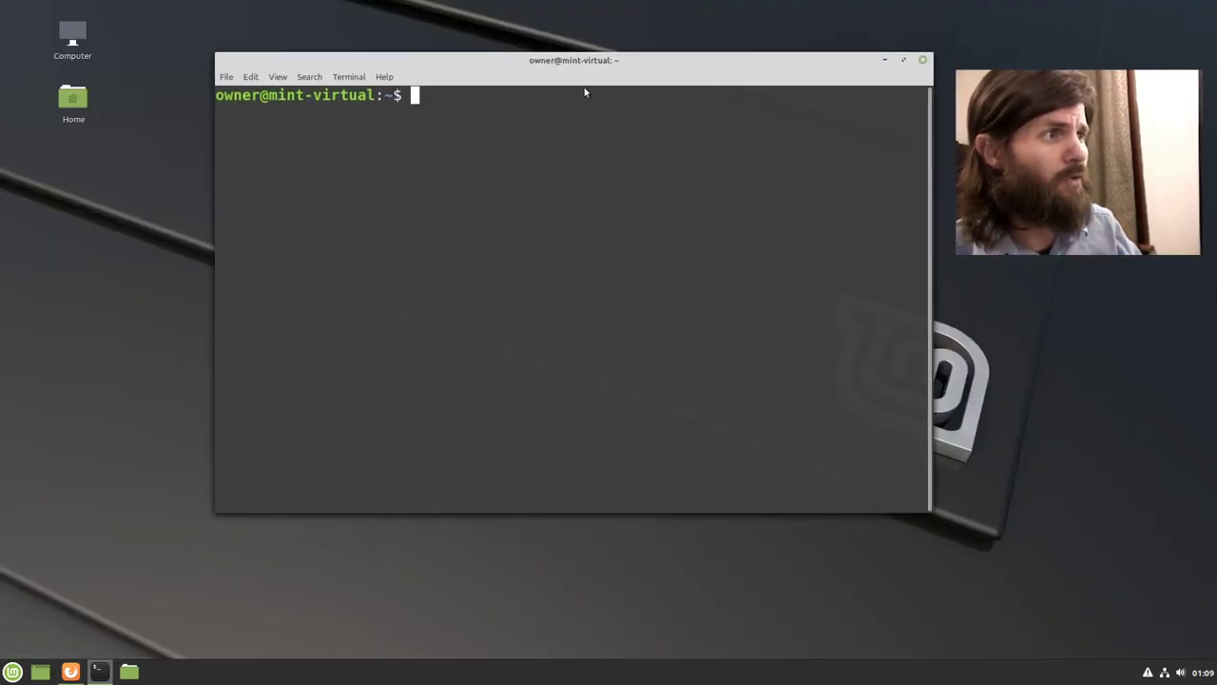
{"action": "left_click", "coordinate": [885, 61]}
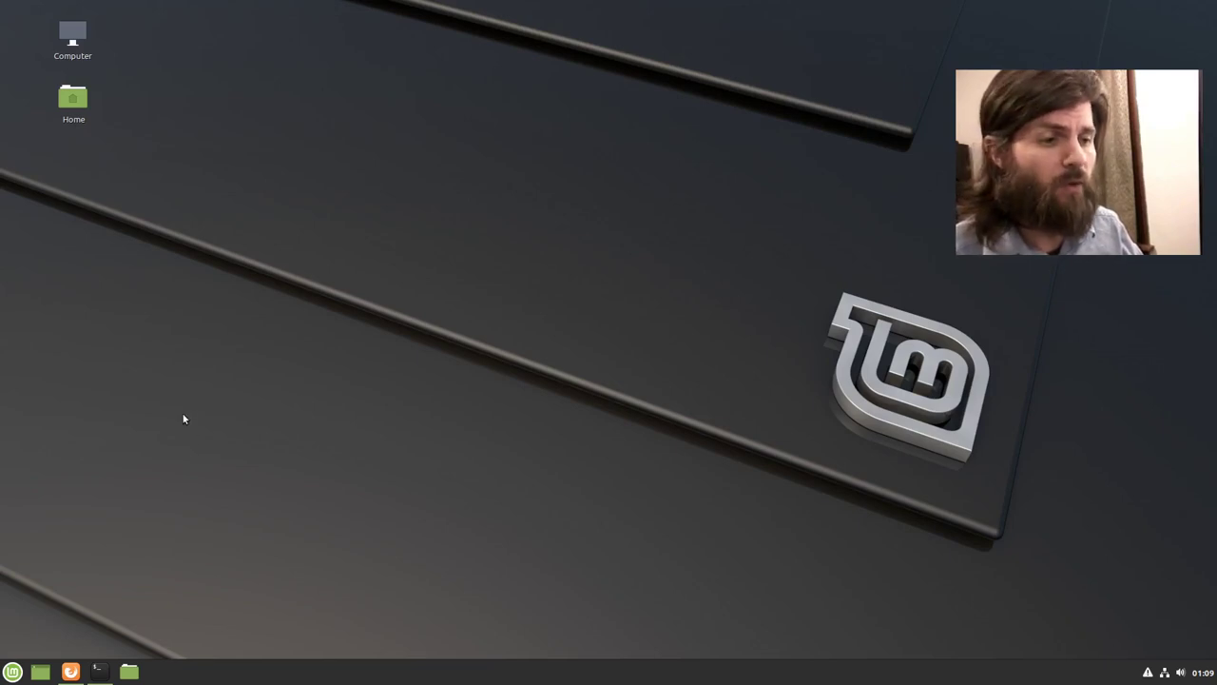
- Search for gparted in Software Manager and open the application's details page
{"action": "left_click", "coordinate": [13, 671]}
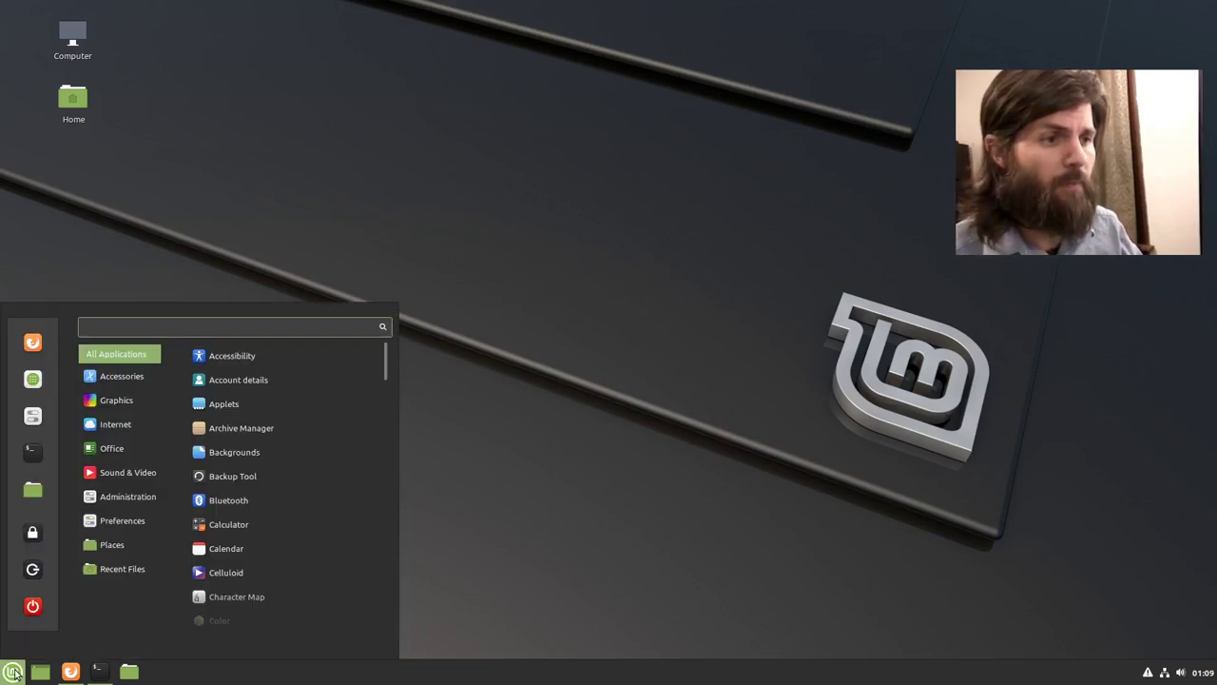
{"action": "left_click", "coordinate": [33, 380]}
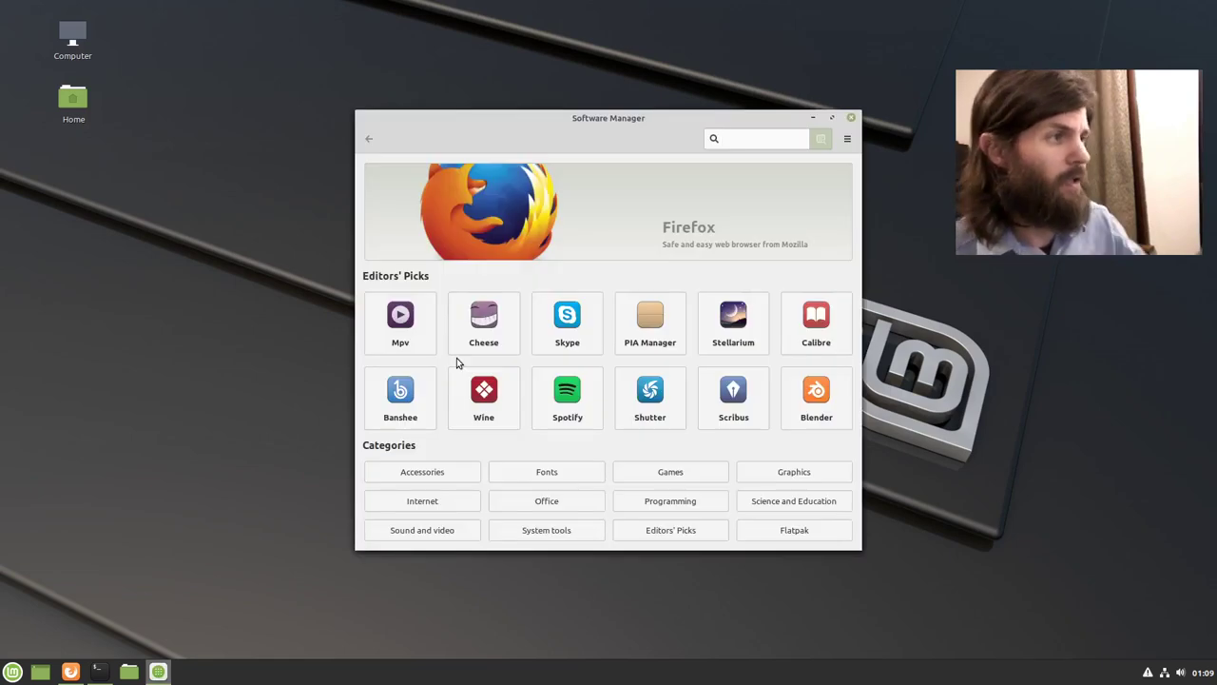
{"action": "left_click_drag", "start_coordinate": [486, 120], "coordinate": [442, 81]}
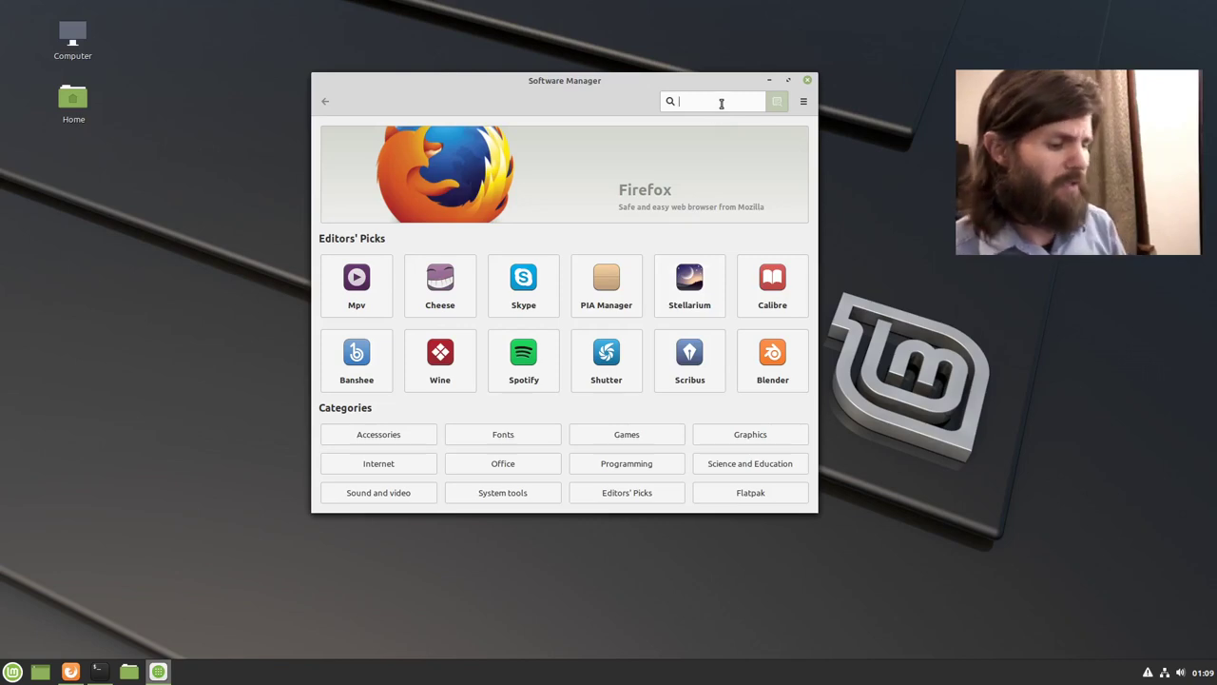
{"action": "type", "text": "gparted"}
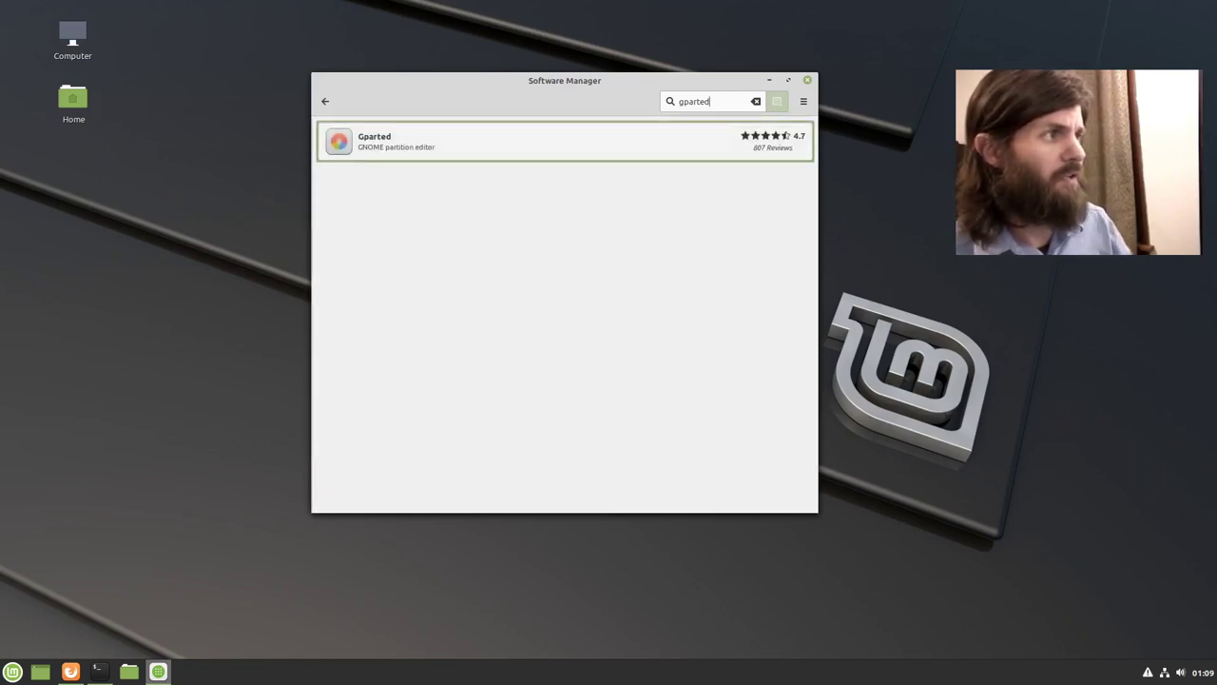
{"action": "left_click", "coordinate": [528, 154]}
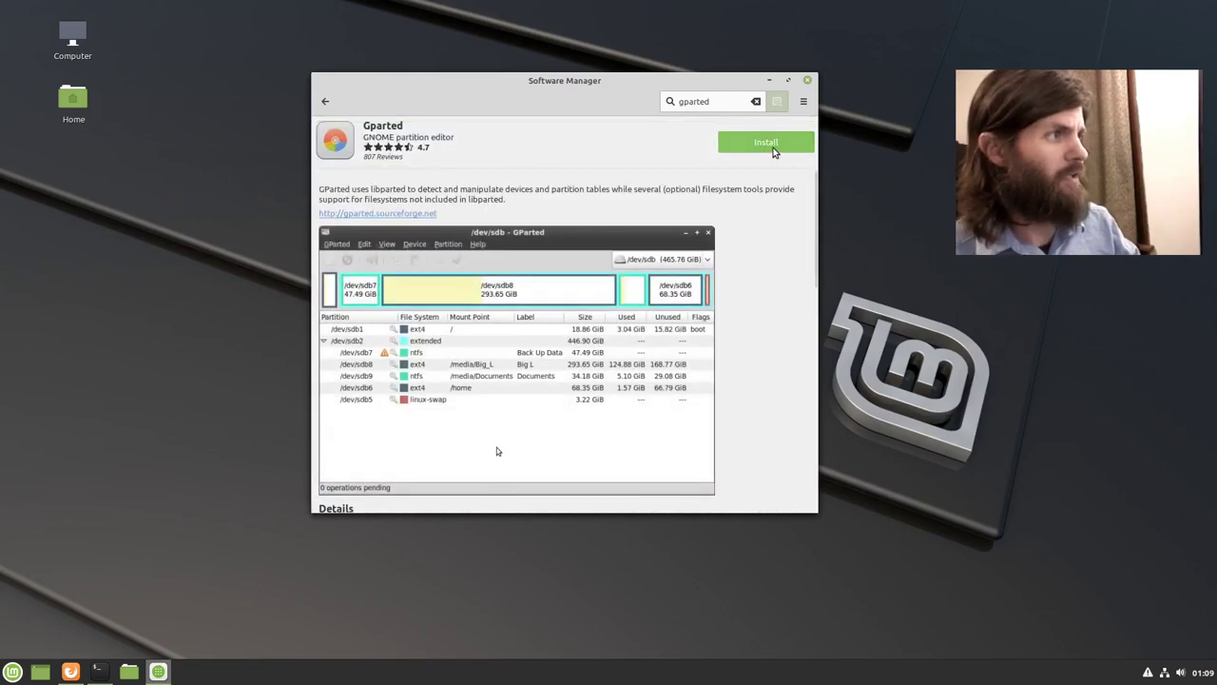
- Install Gparted, authenticating with the account password, and minimize Software Manager
{"action": "left_click", "coordinate": [773, 150]}
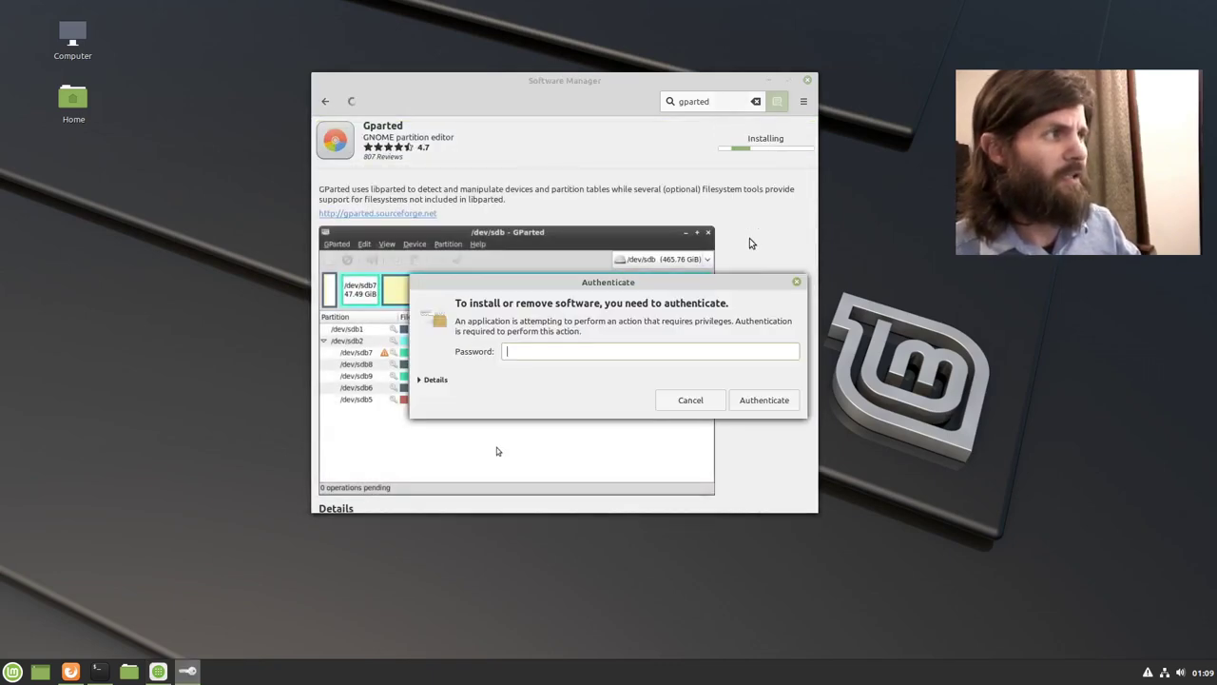
{"action": "left_click_drag", "start_coordinate": [609, 282], "coordinate": [574, 162]}
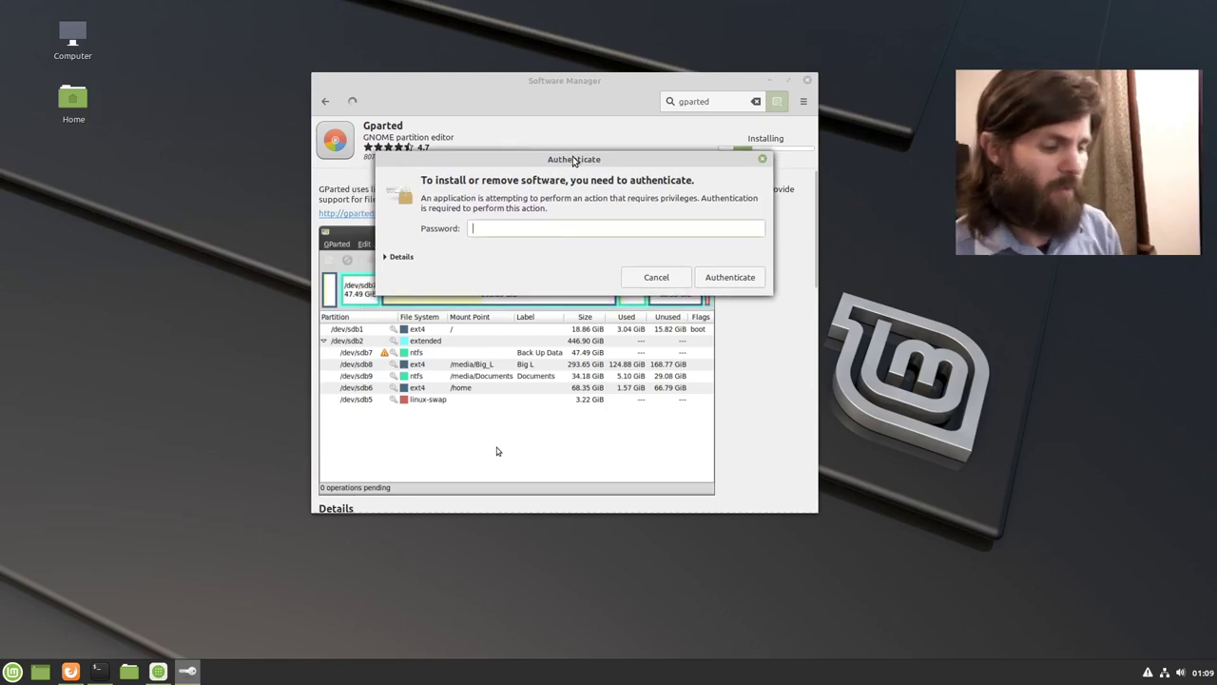
{"action": "type", "text": "••••••"}
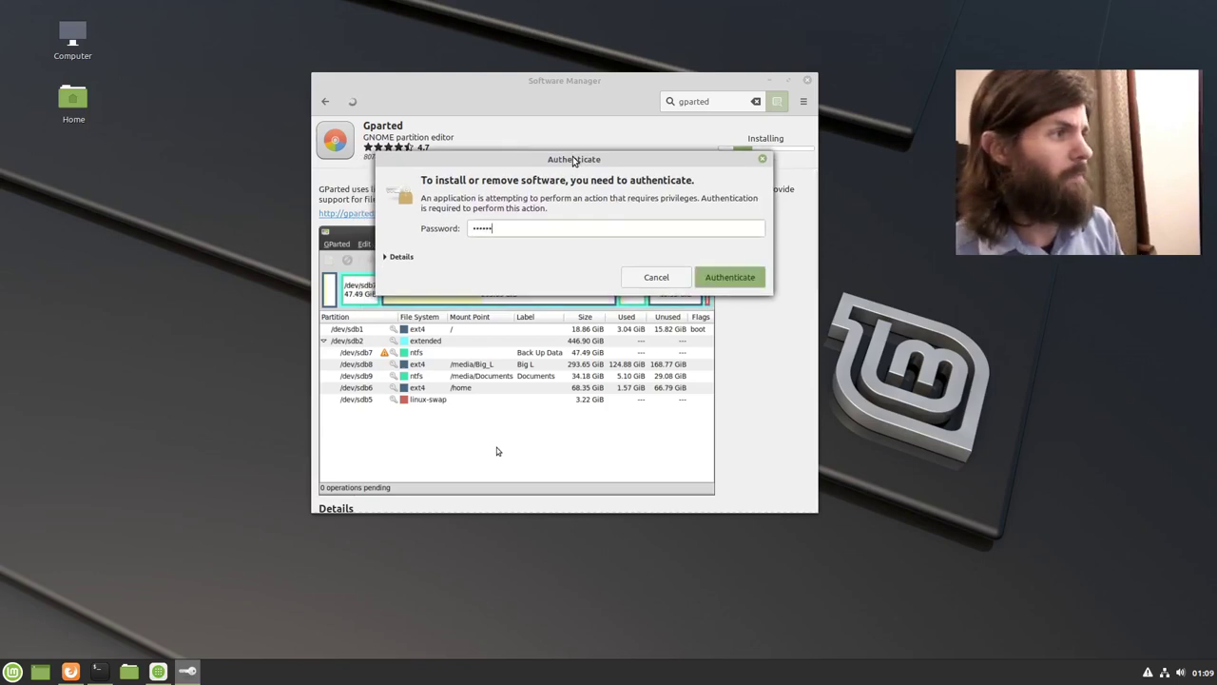
{"action": "key", "text": "Return"}
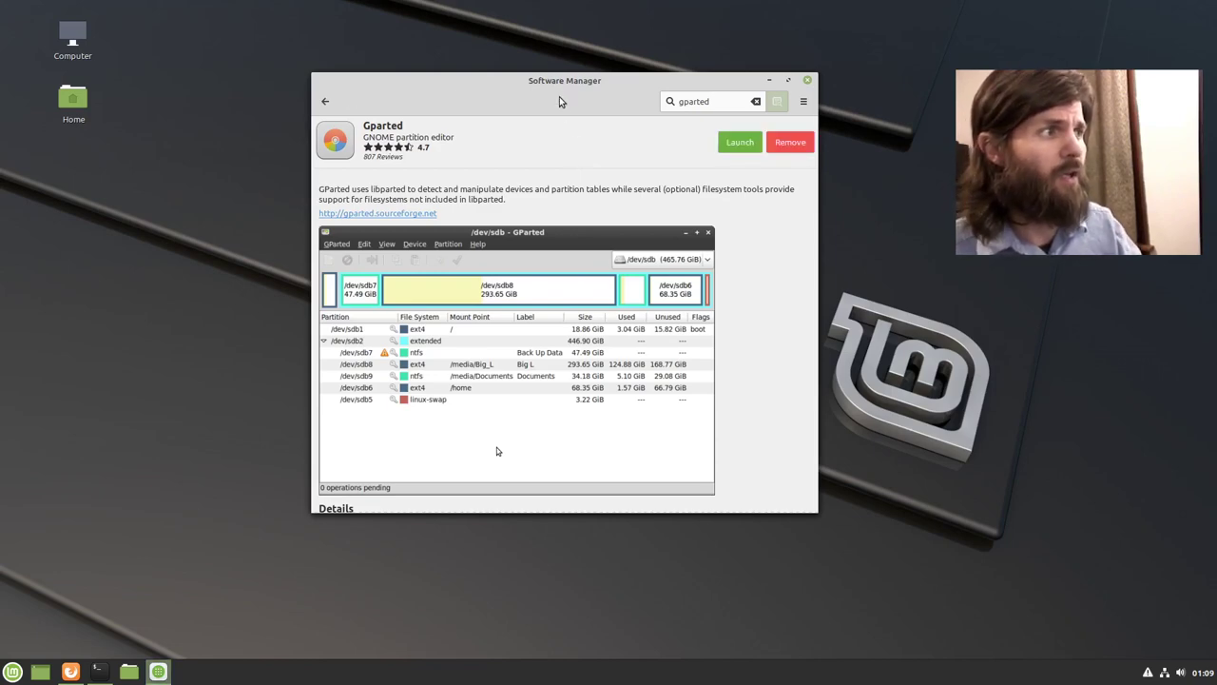
{"action": "left_click_drag", "start_coordinate": [562, 81], "coordinate": [487, 63]}
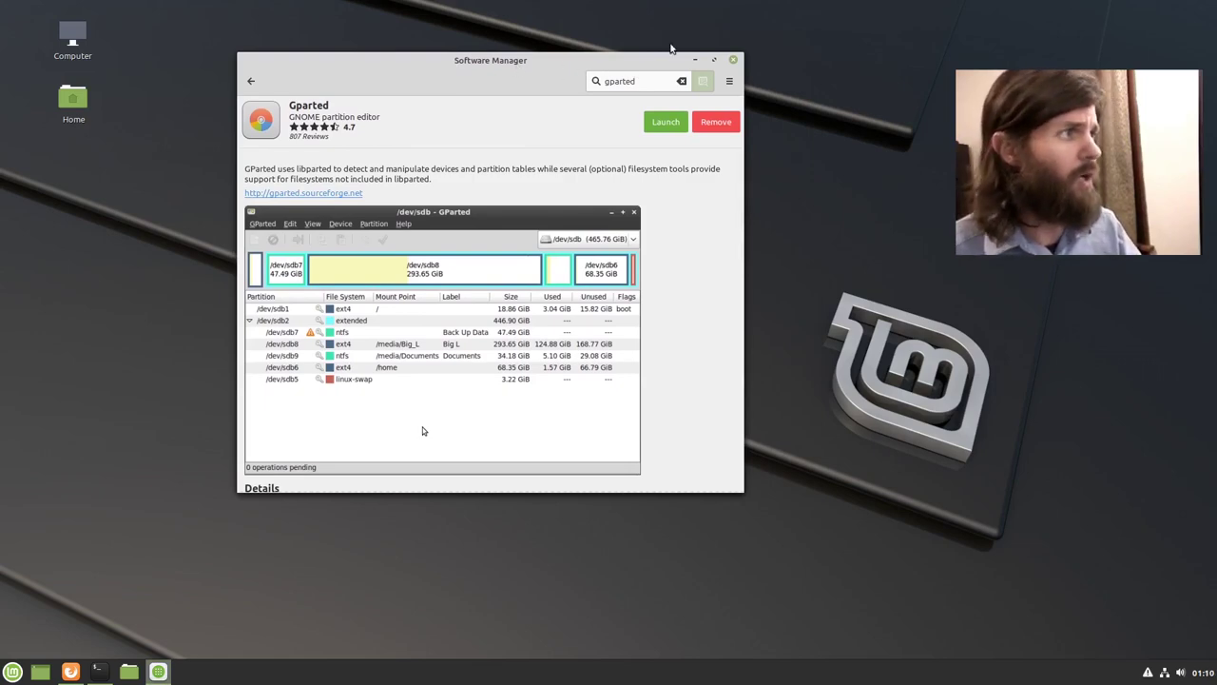
{"action": "left_click", "coordinate": [695, 60]}
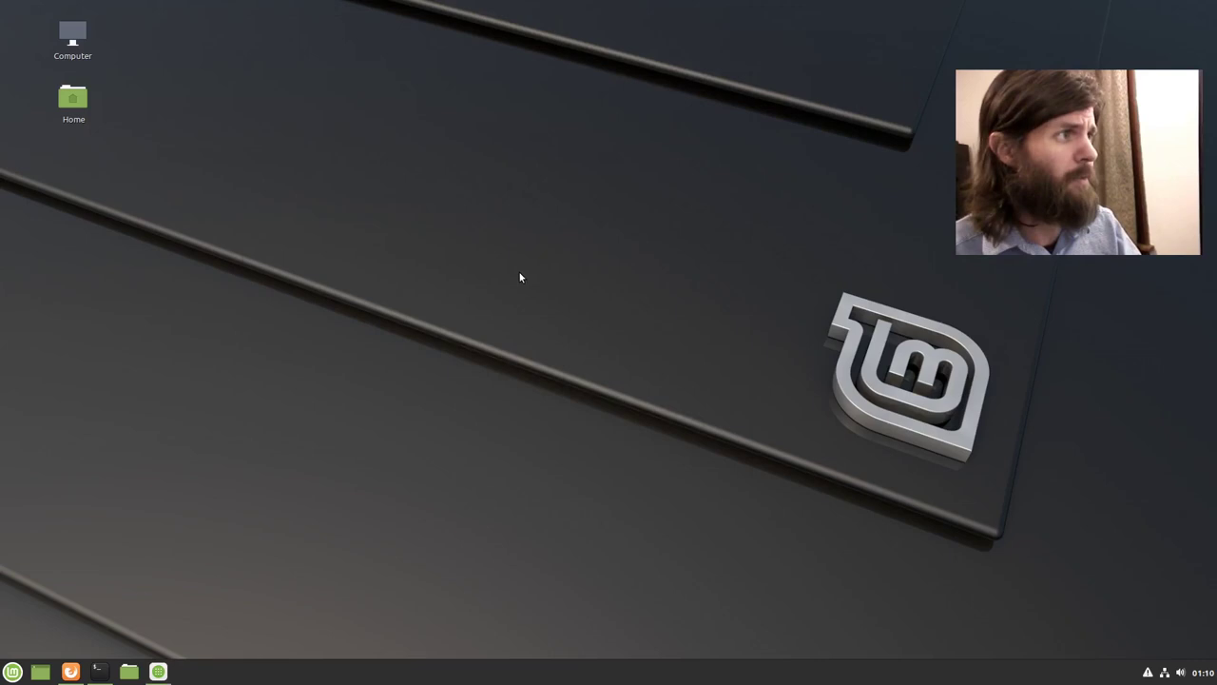
- Find the installed GParted application by searching for "gpa" and launch it as root with the account password
{"action": "left_click", "coordinate": [13, 672]}
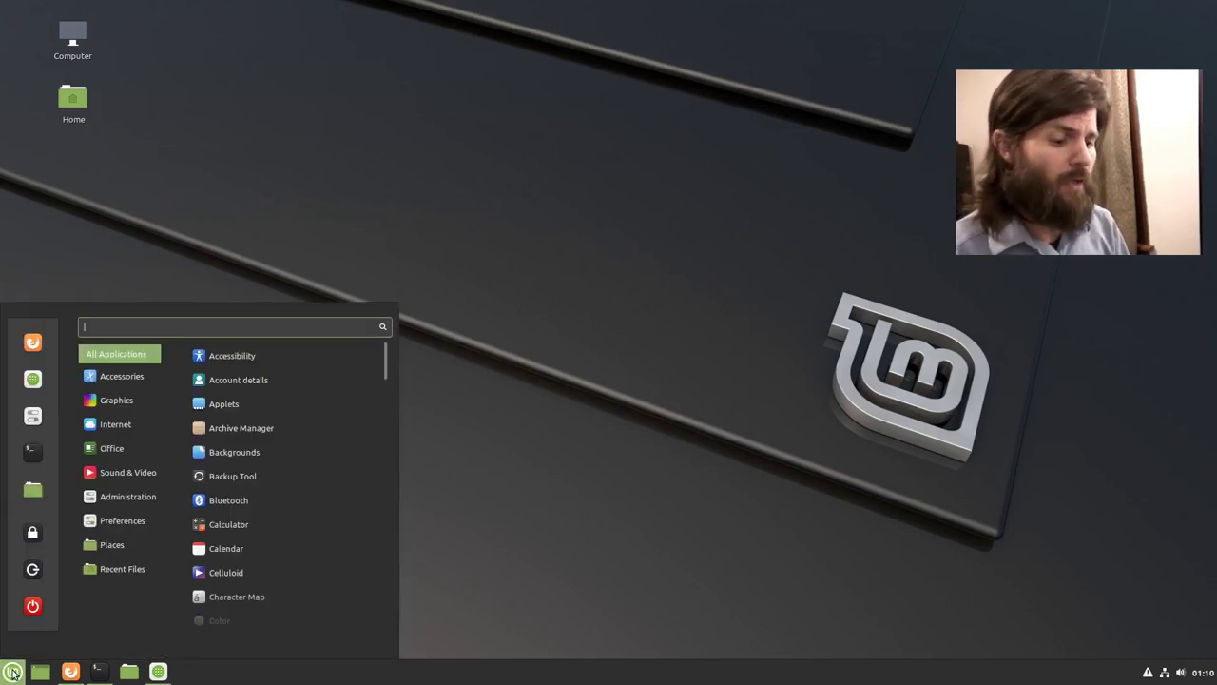
{"action": "type", "text": "gpa"}
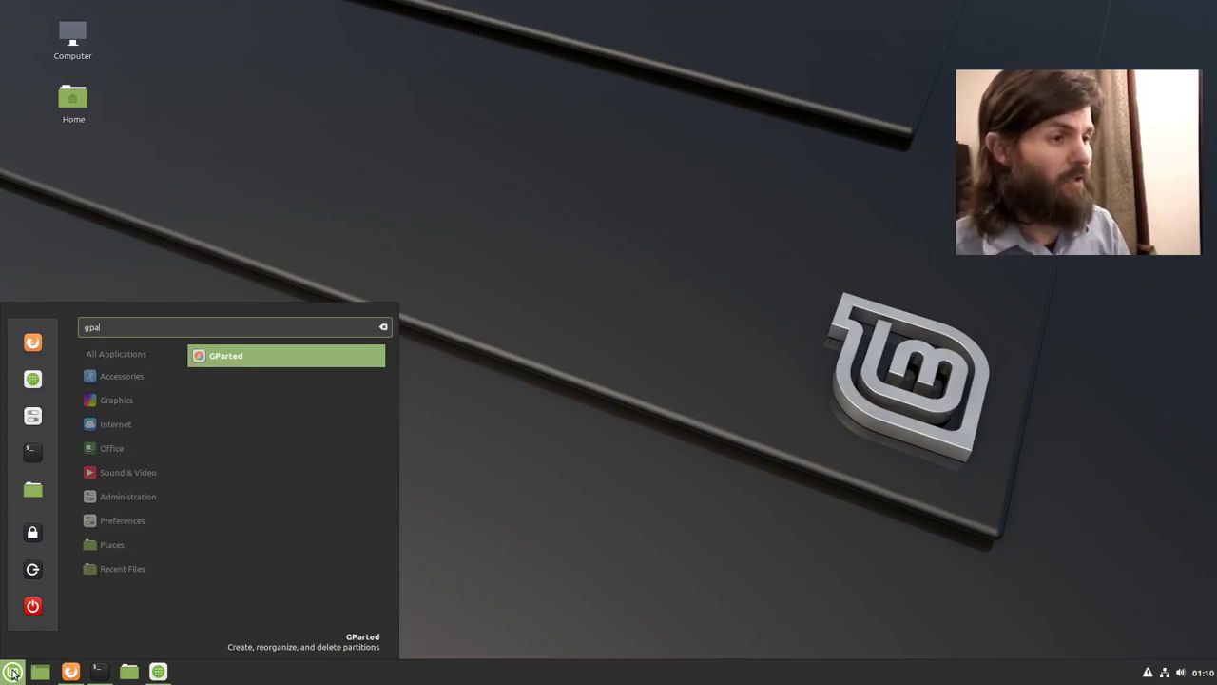
{"action": "key", "text": "Return"}
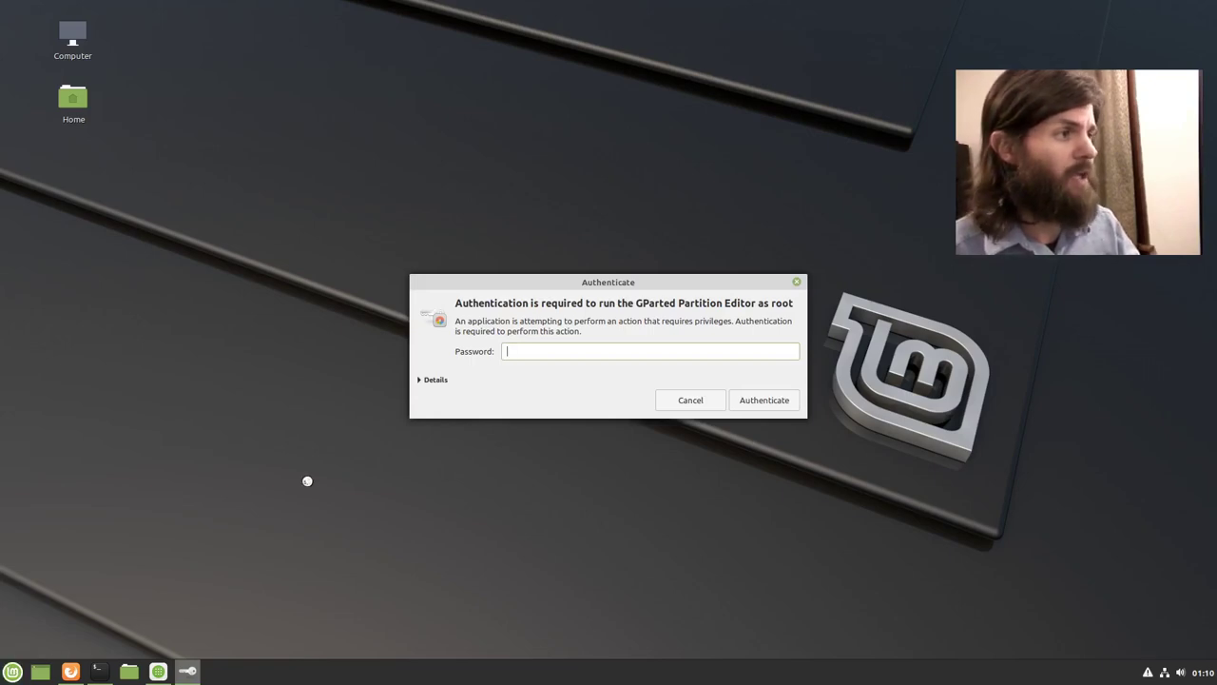
{"action": "left_click_drag", "start_coordinate": [562, 282], "coordinate": [392, 194]}
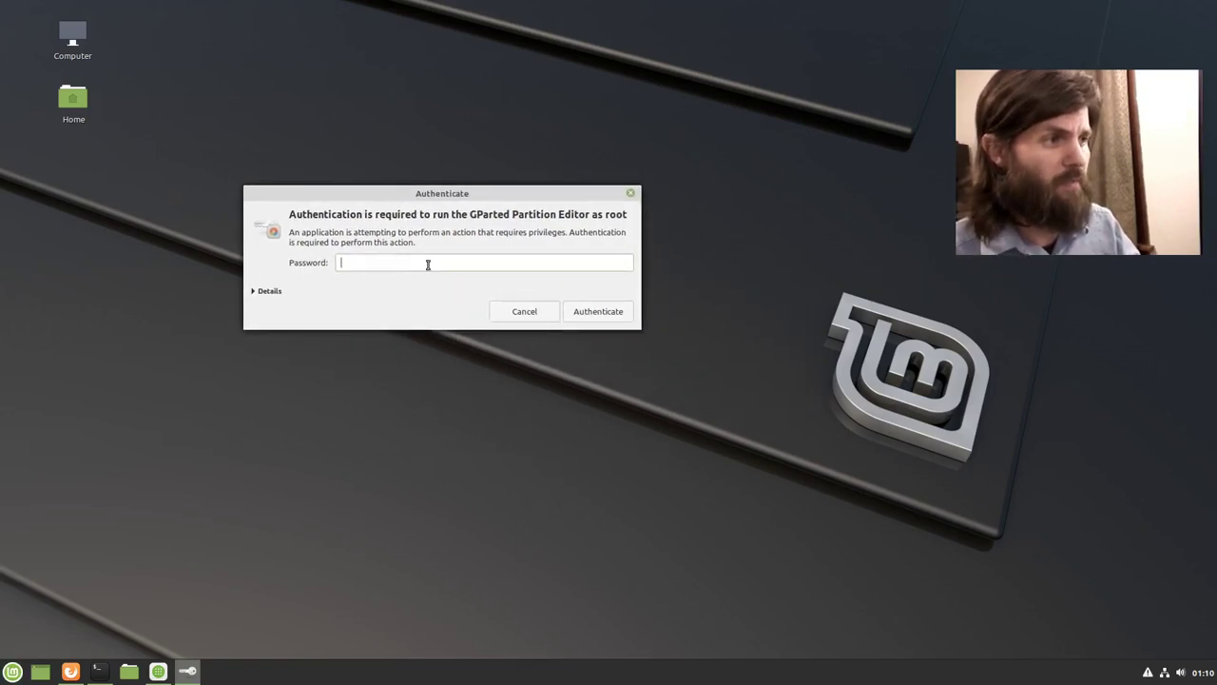
{"action": "type", "text": "•••••"}
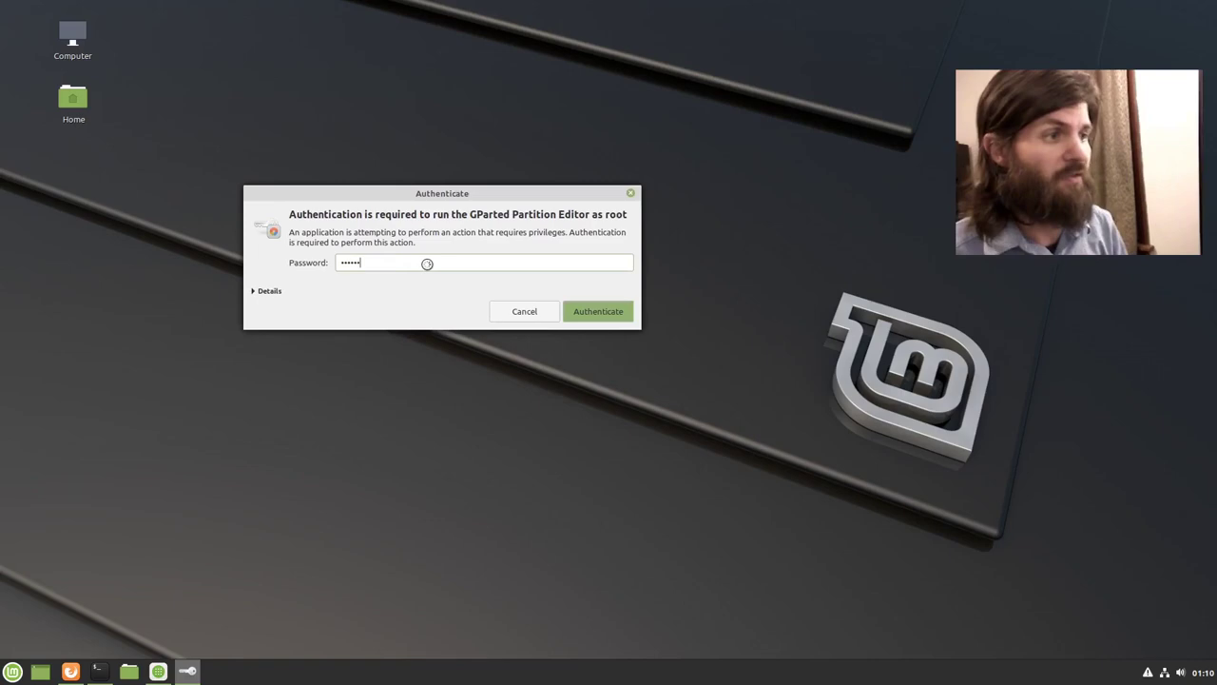
{"action": "key", "text": "Return"}
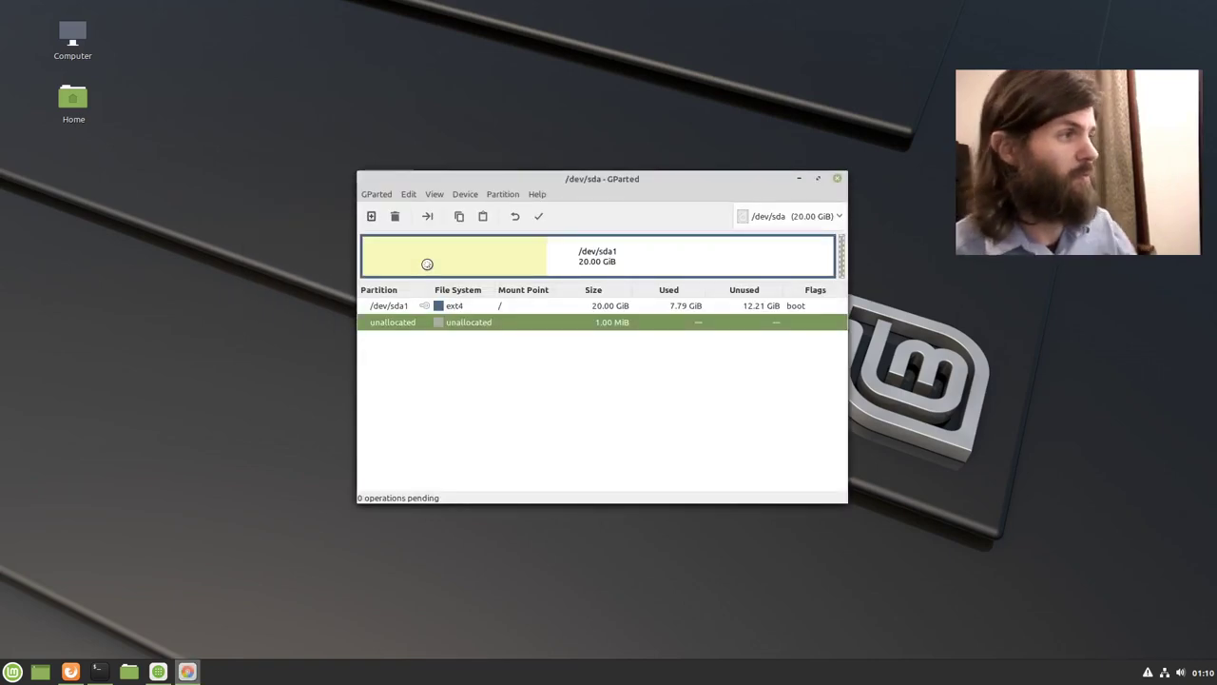
- Move the GParted window toward the upper part of the desktop, look over the /dev/sda partitions, and close it
{"action": "left_click_drag", "start_coordinate": [490, 180], "coordinate": [370, 113]}
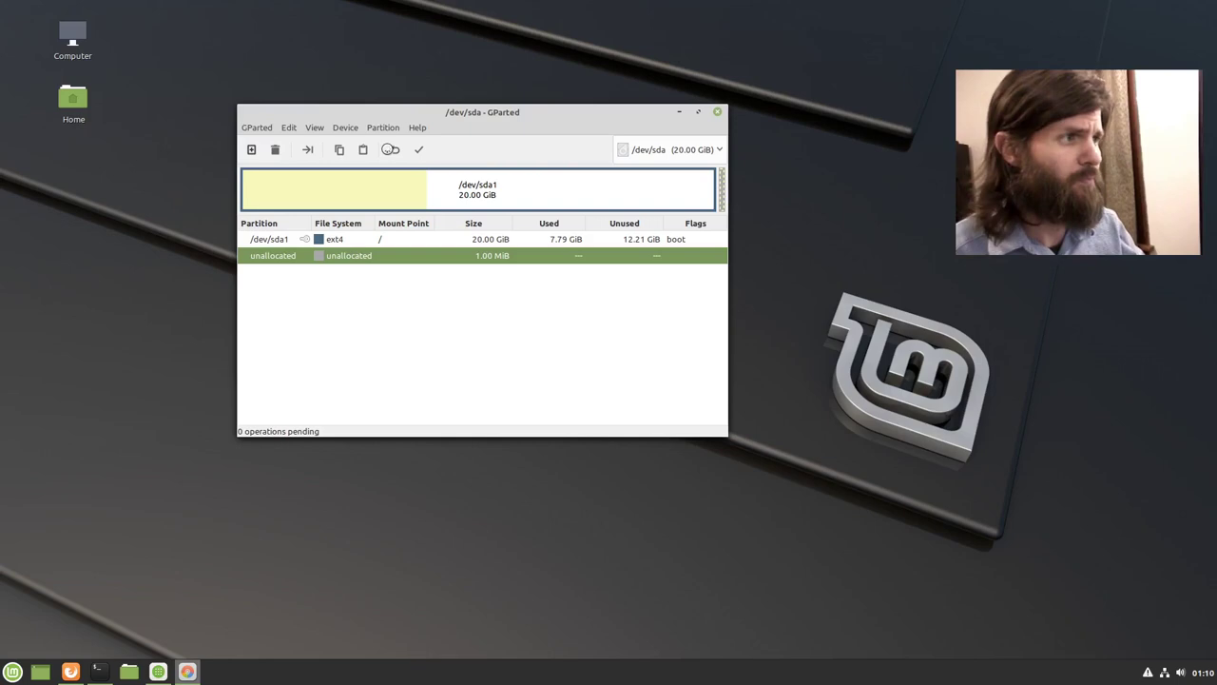
{"action": "left_click_drag", "start_coordinate": [414, 109], "coordinate": [375, 90]}
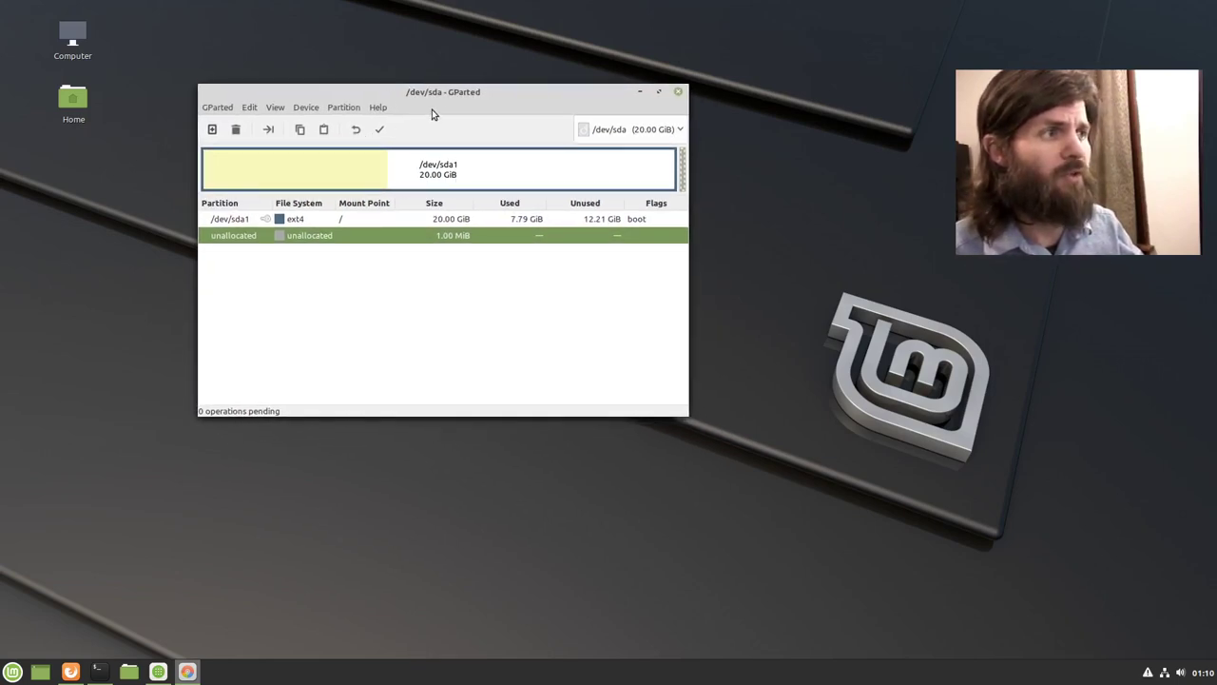
{"action": "left_click_drag", "start_coordinate": [442, 93], "coordinate": [433, 89]}
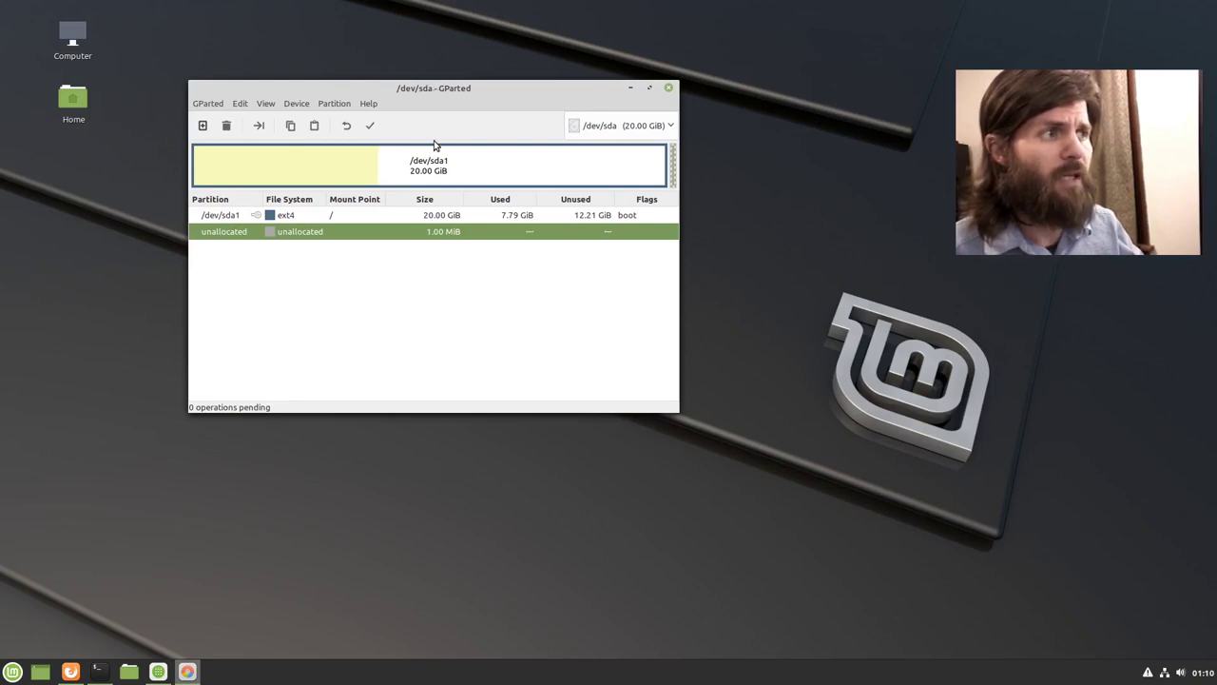
{"action": "left_click", "coordinate": [671, 88]}
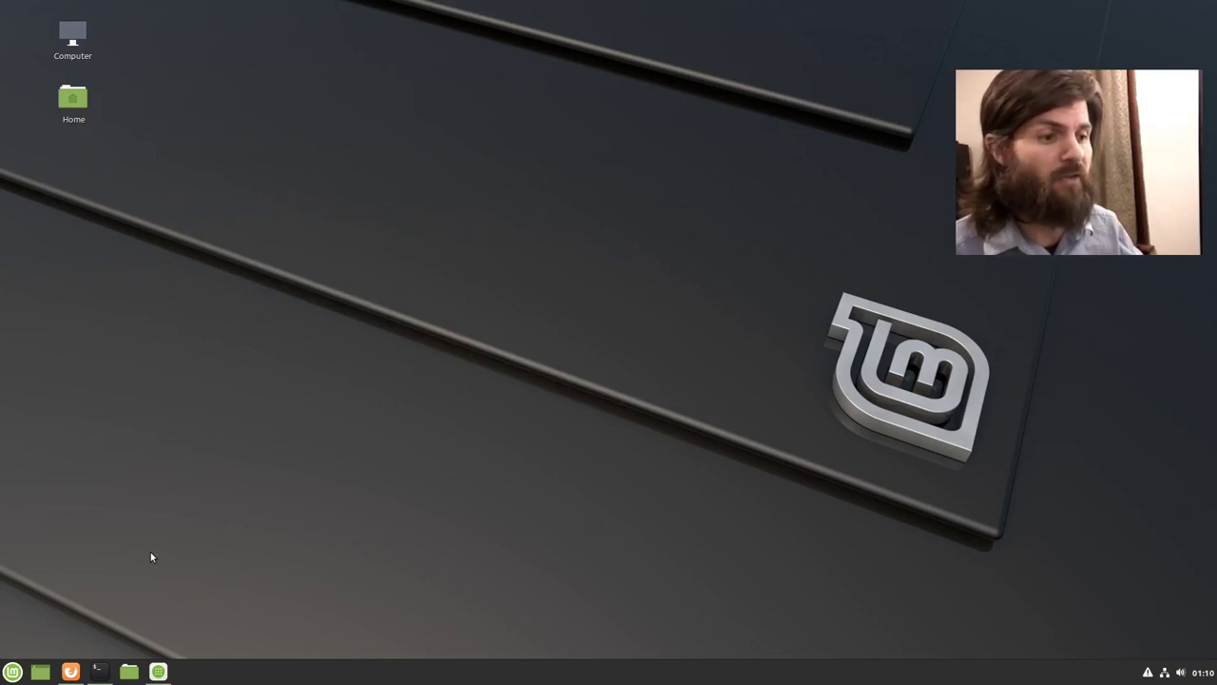
- Switch to the terminal and run sudo apt install neofetch, authenticating with the account password
{"action": "left_click", "coordinate": [98, 672]}
{"action": "mouse_move", "coordinate": [504, 66]}
{"action": "left_mouse_down"}
{"action": "mouse_move", "coordinate": [467, 60]}
{"action": "mouse_move", "coordinate": [478, 73]}
{"action": "mouse_move", "coordinate": [472, 61]}
{"action": "mouse_move", "coordinate": [483, 62]}
{"action": "left_mouse_up"}
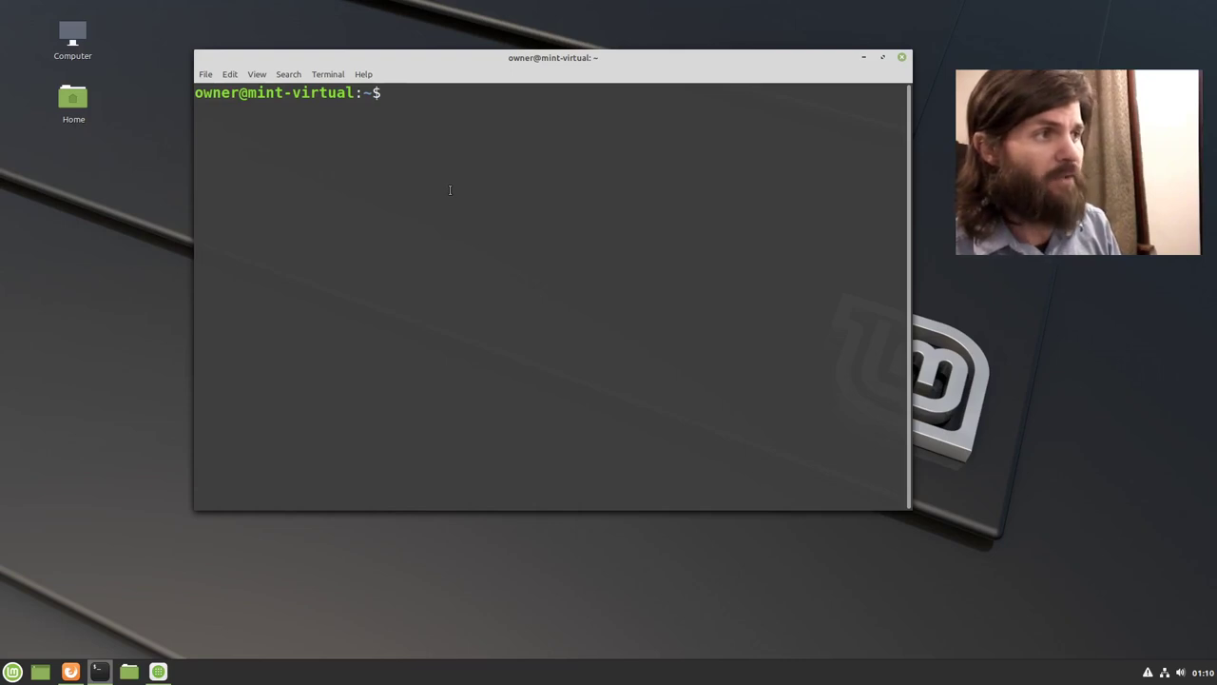
{"action": "type", "text": "sudo a"}
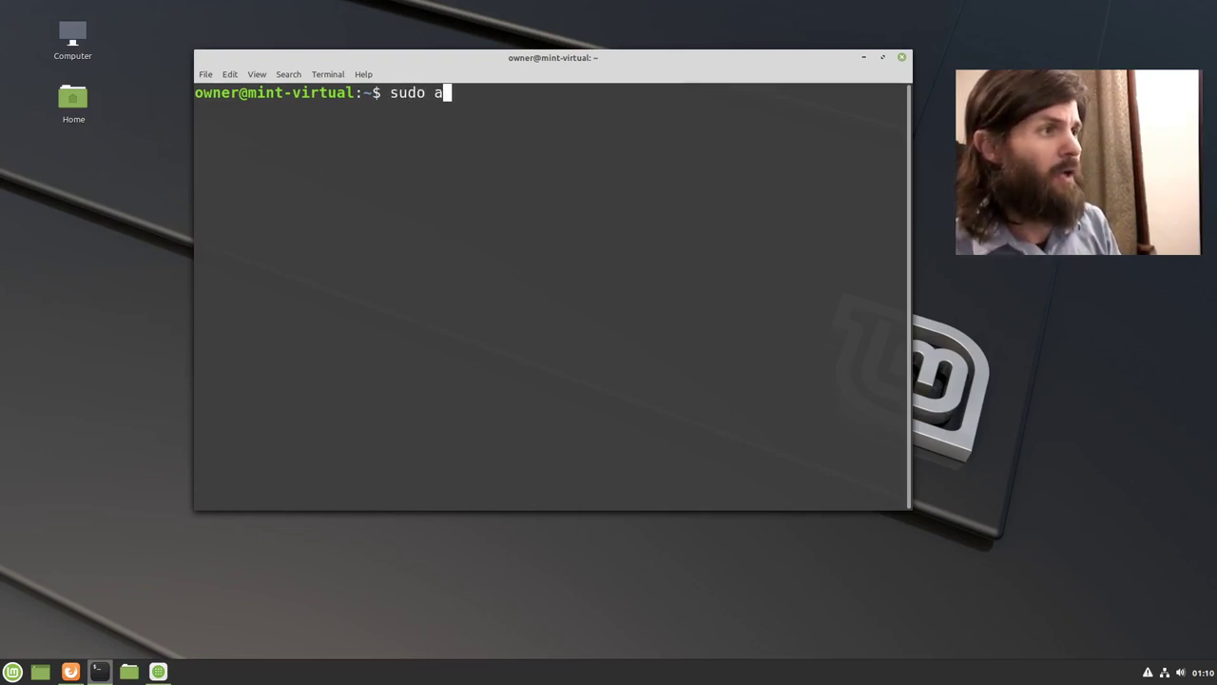
{"action": "type", "text": "pt ina"}
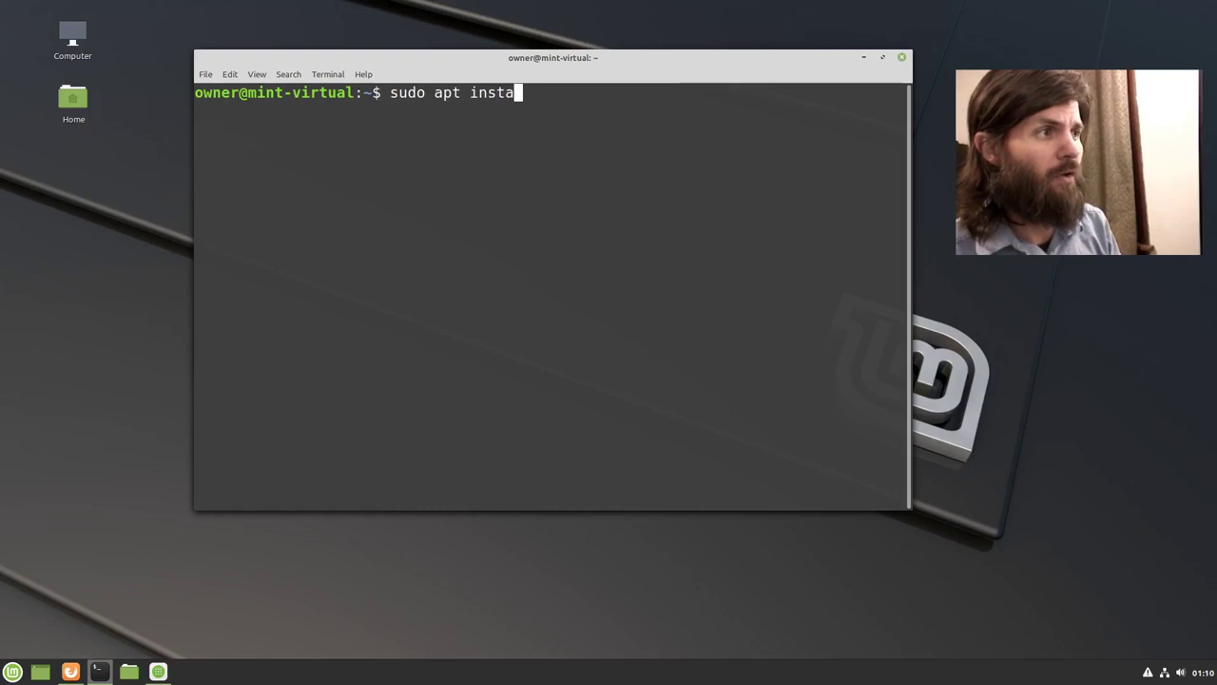
{"action": "type", "text": "ll neofe"}
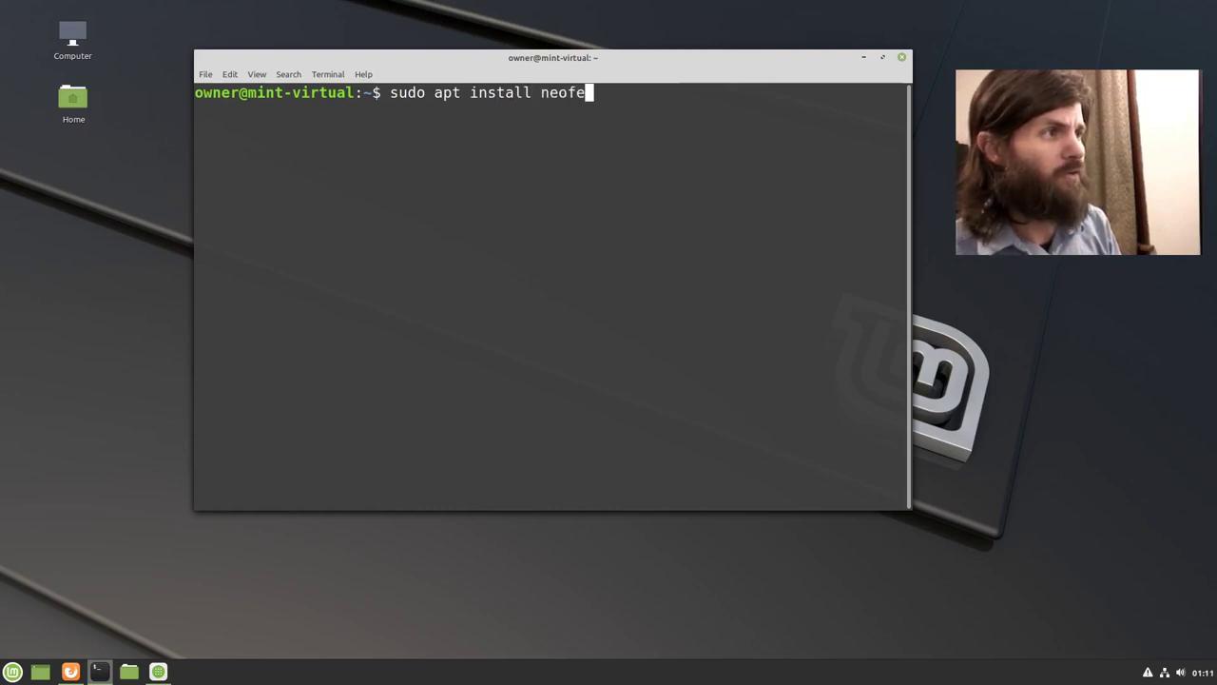
{"action": "type", "text": "tch"}
{"action": "key", "text": "Return"}
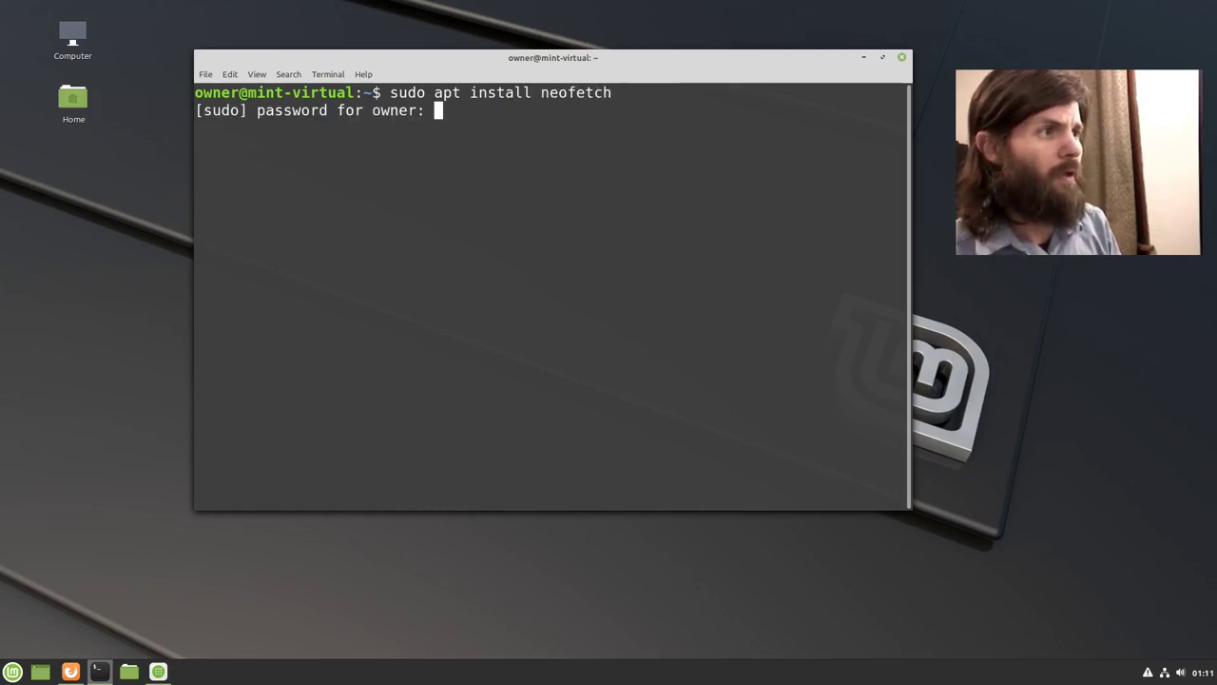
{"action": "type", "text": "******"}
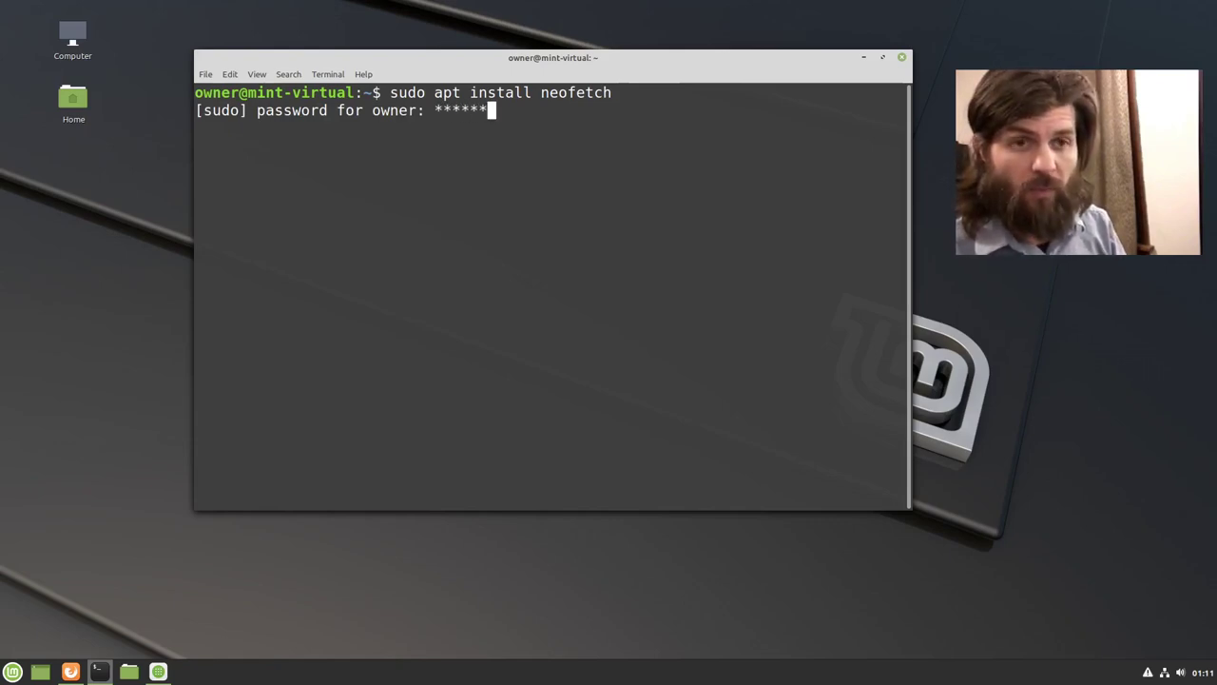
{"action": "key", "text": "Return"}
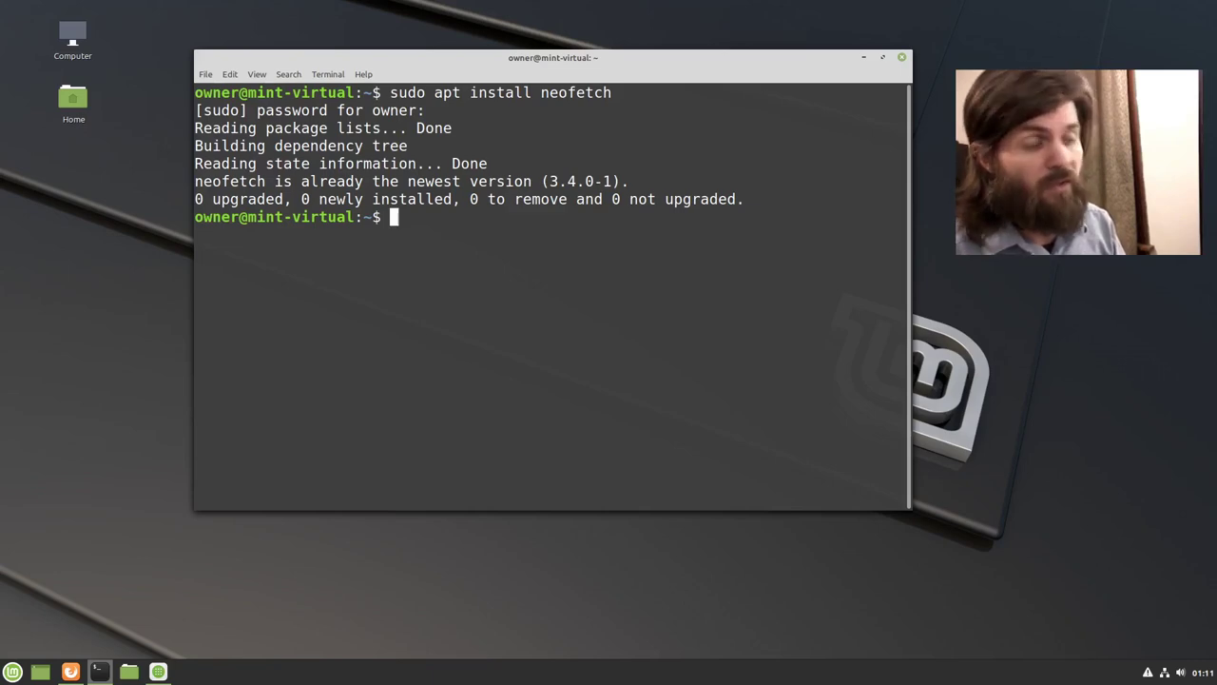
- Run sudo apt remove neofetch in the terminal and confirm the removal with y
{"action": "type", "text": "s"}
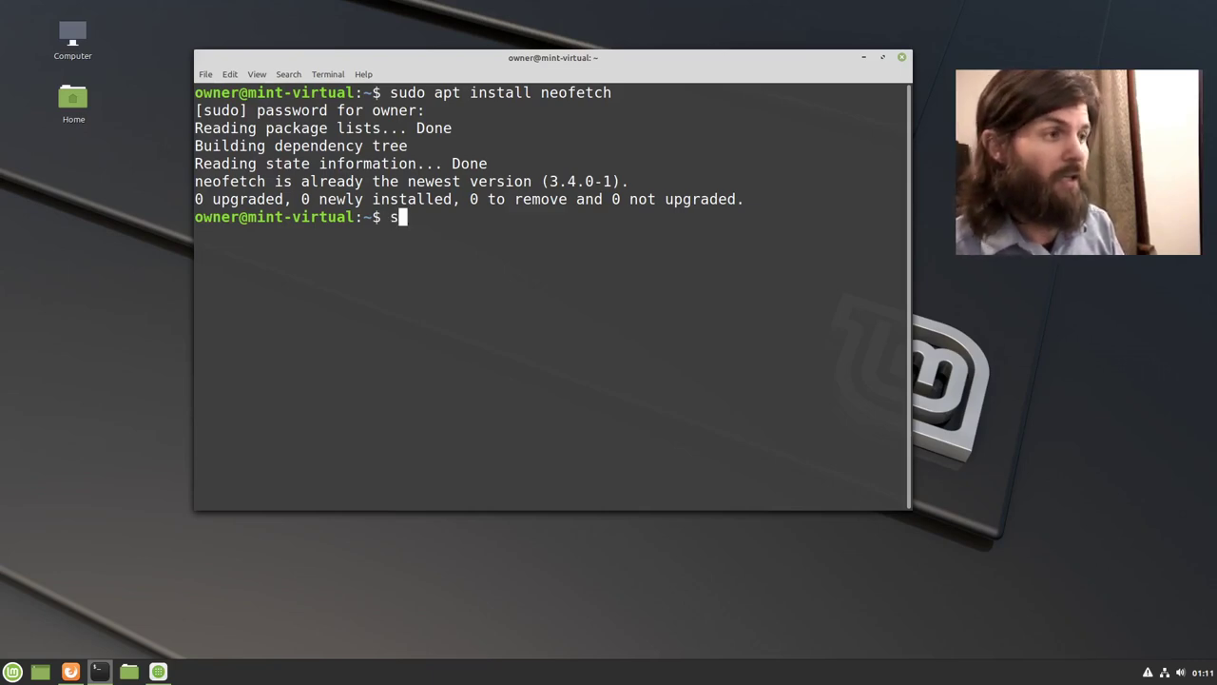
{"action": "type", "text": "udo apt"}
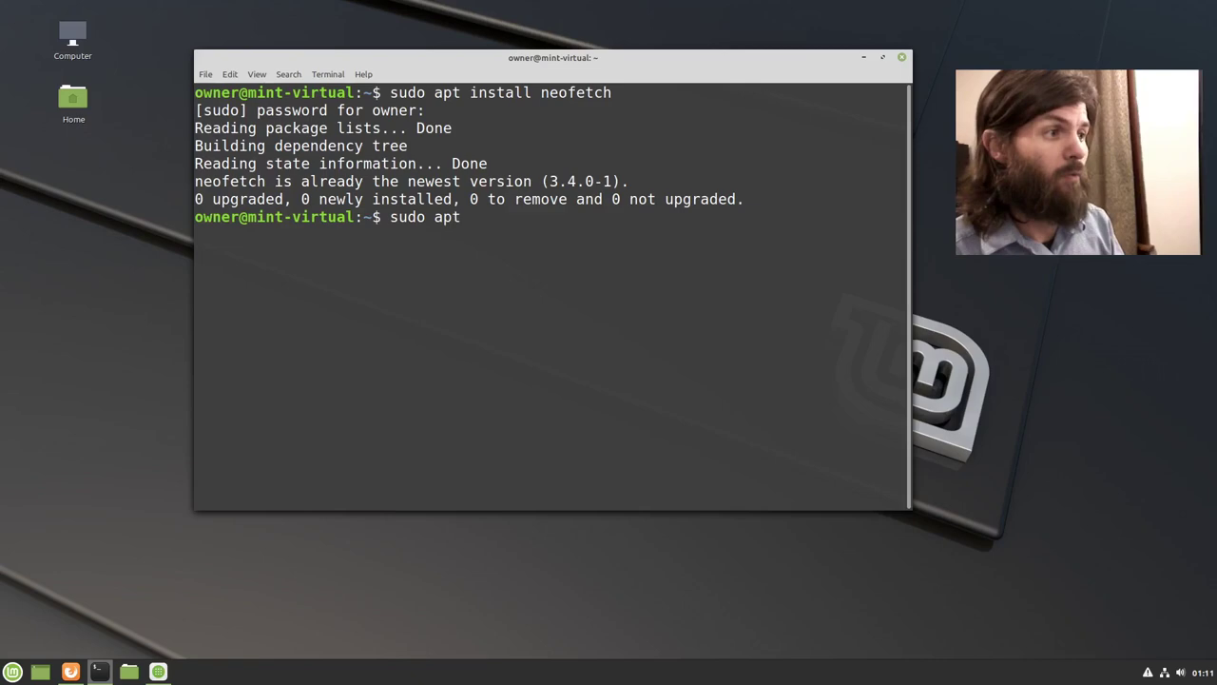
{"action": "type", "text": " remove neo"}
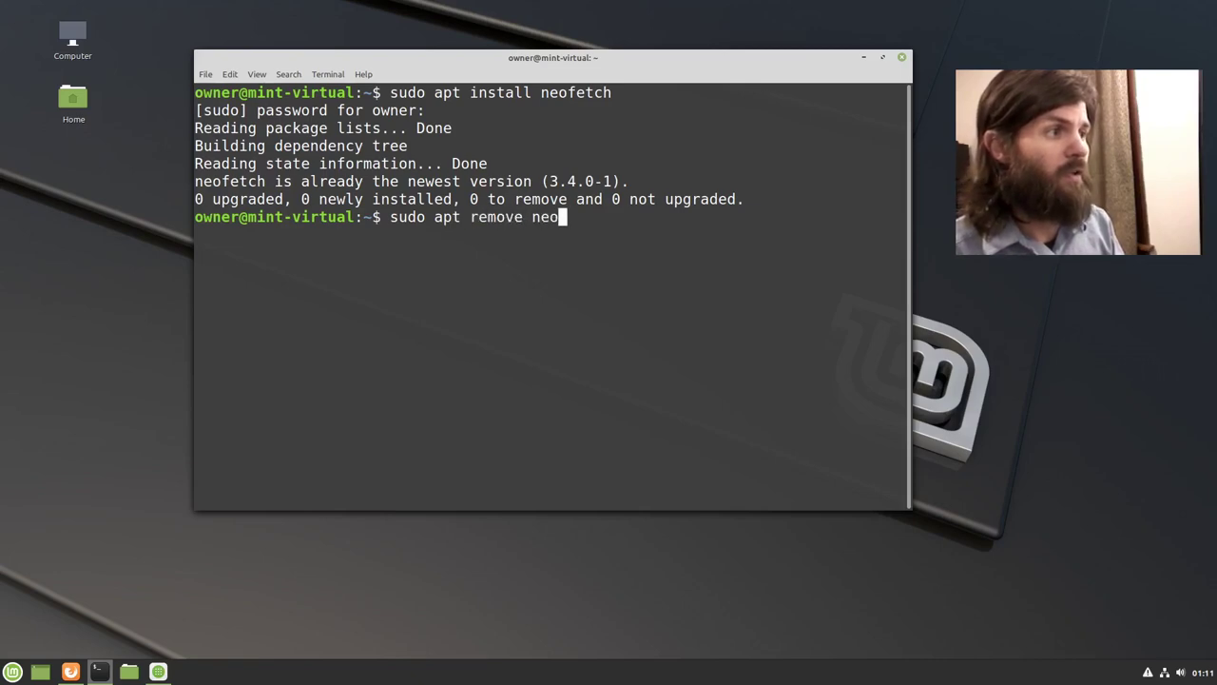
{"action": "type", "text": "fetch"}
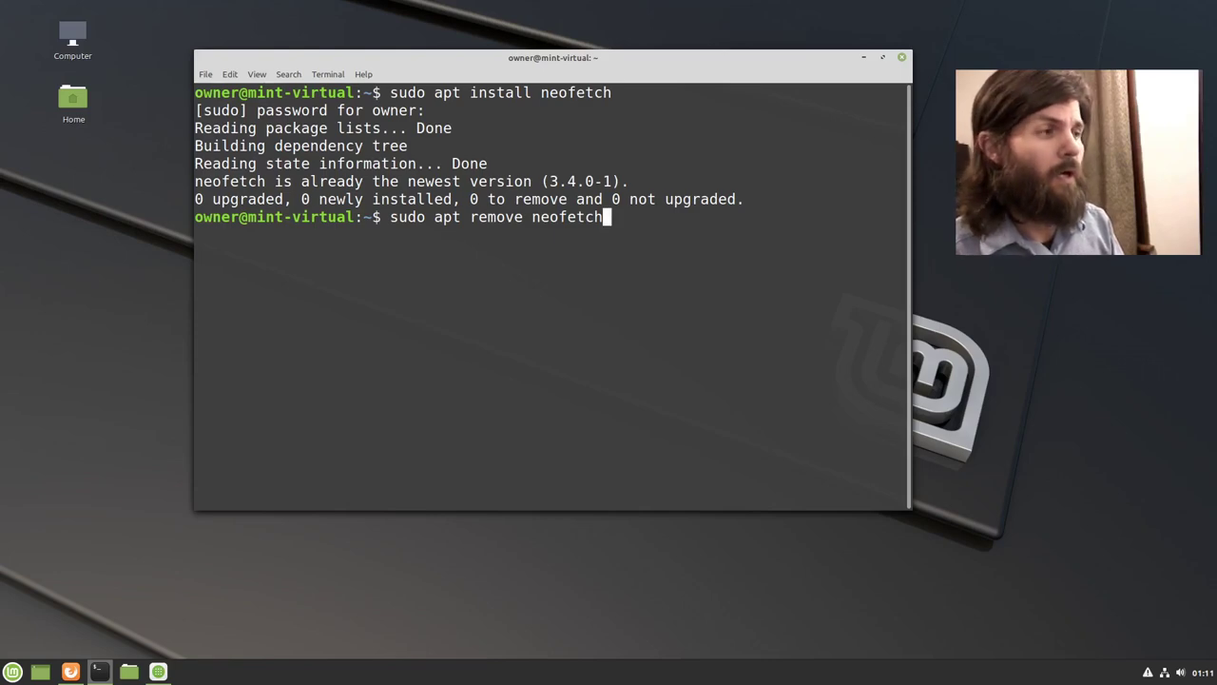
{"action": "key", "text": "Return"}
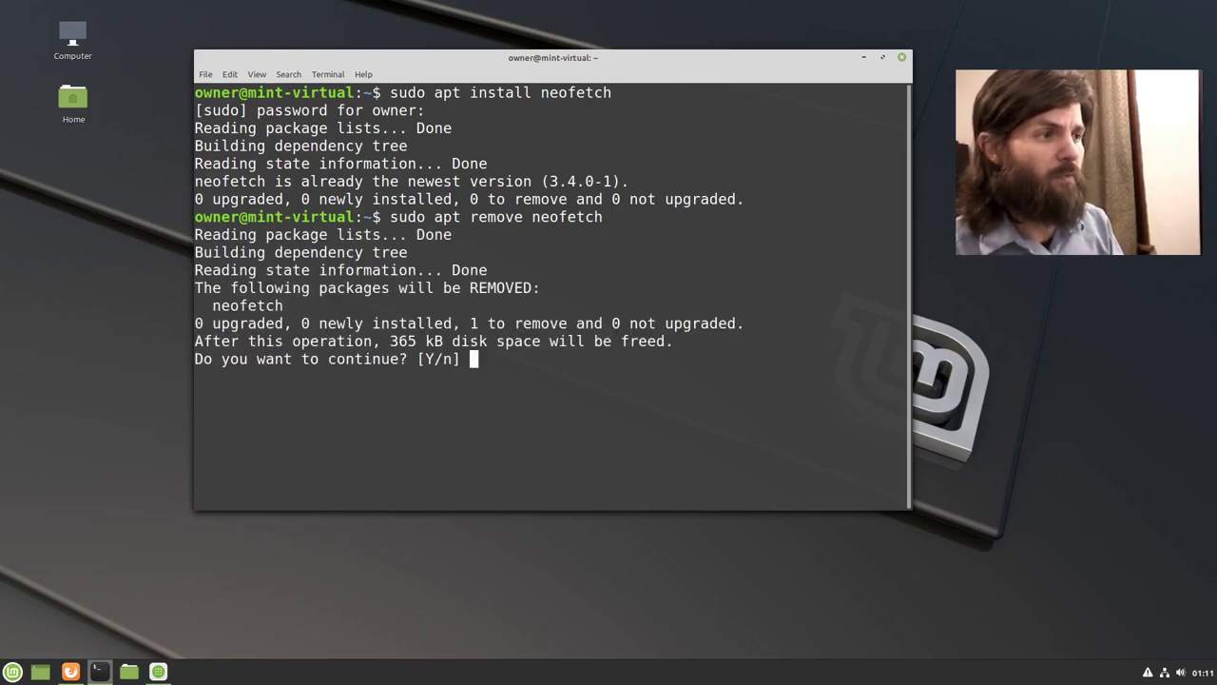
{"action": "type", "text": "y"}
{"action": "key", "text": "Return"}
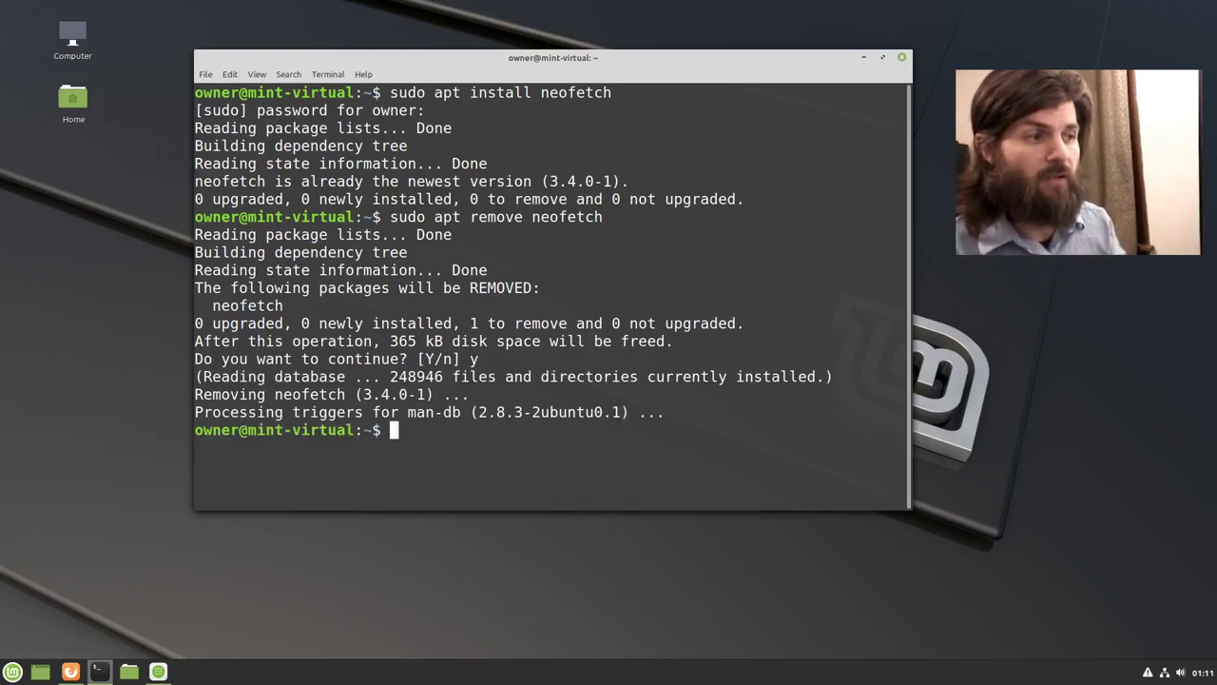
- Check whether the neofetch executable is still on the system by running which neofetch
{"action": "type", "text": "whic"}
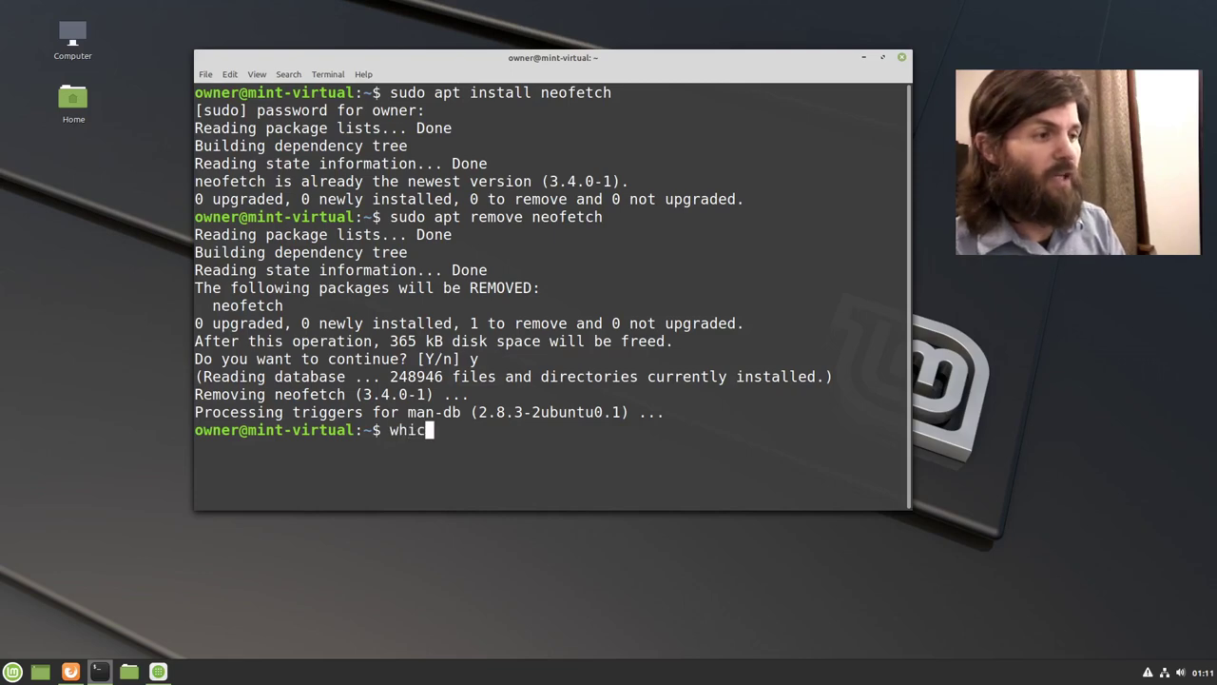
{"action": "type", "text": "h neof"}
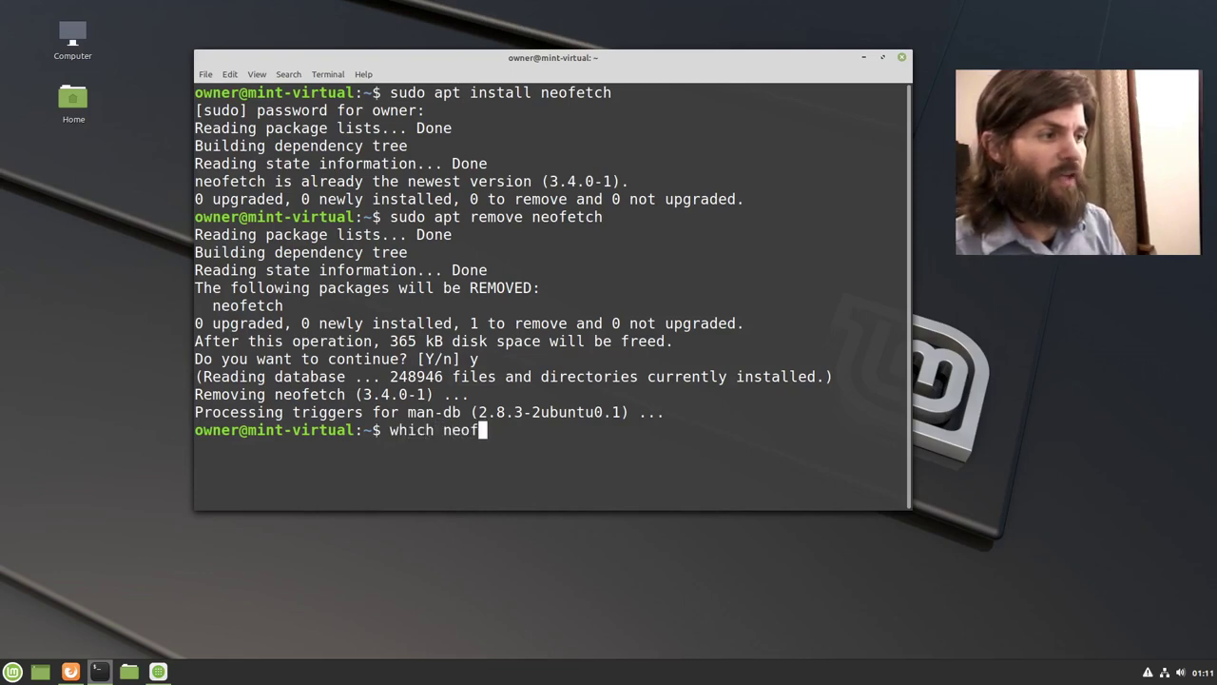
{"action": "type", "text": "etch"}
{"action": "key", "text": "Return"}
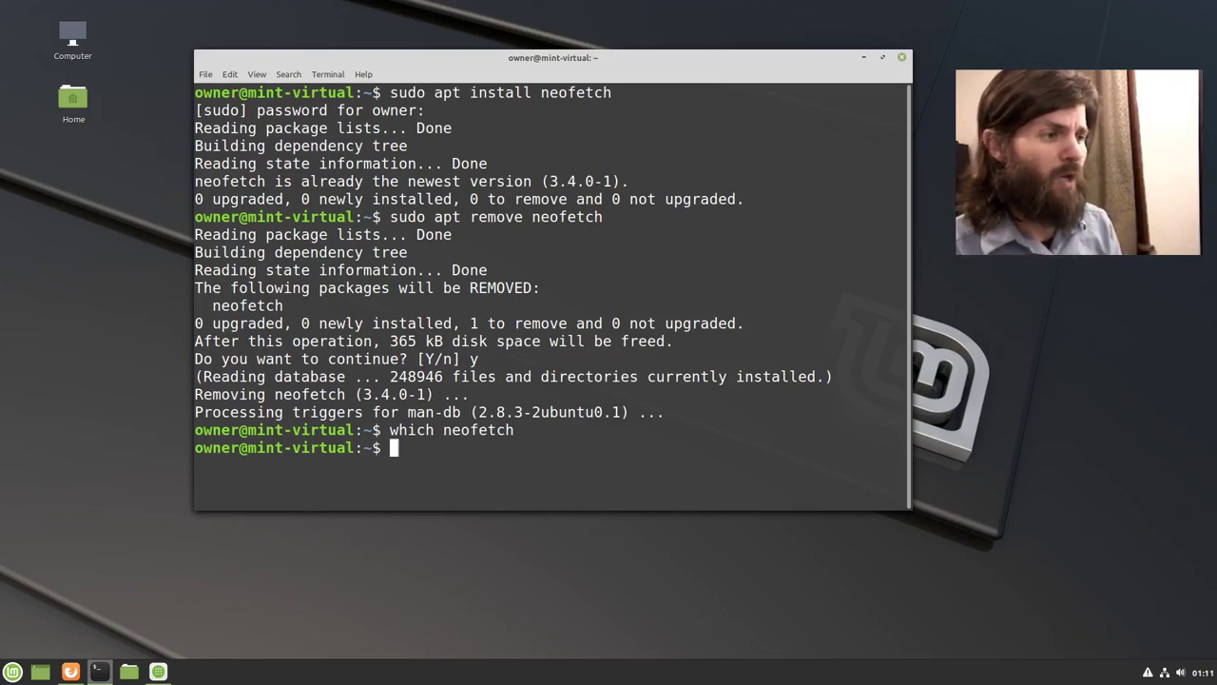
- Reinstall the package by recalling and running sudo apt install neofetch
{"action": "key", "text": "Up"}
{"action": "key", "text": "Up"}
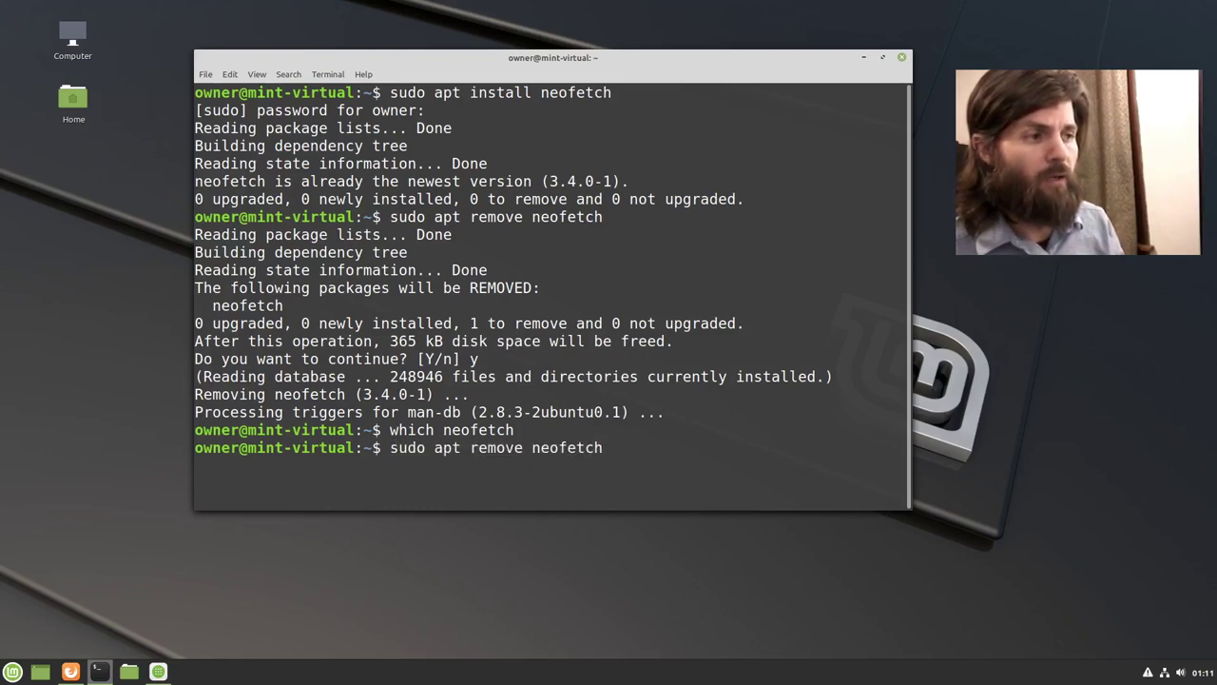
{"action": "key", "text": "Up"}
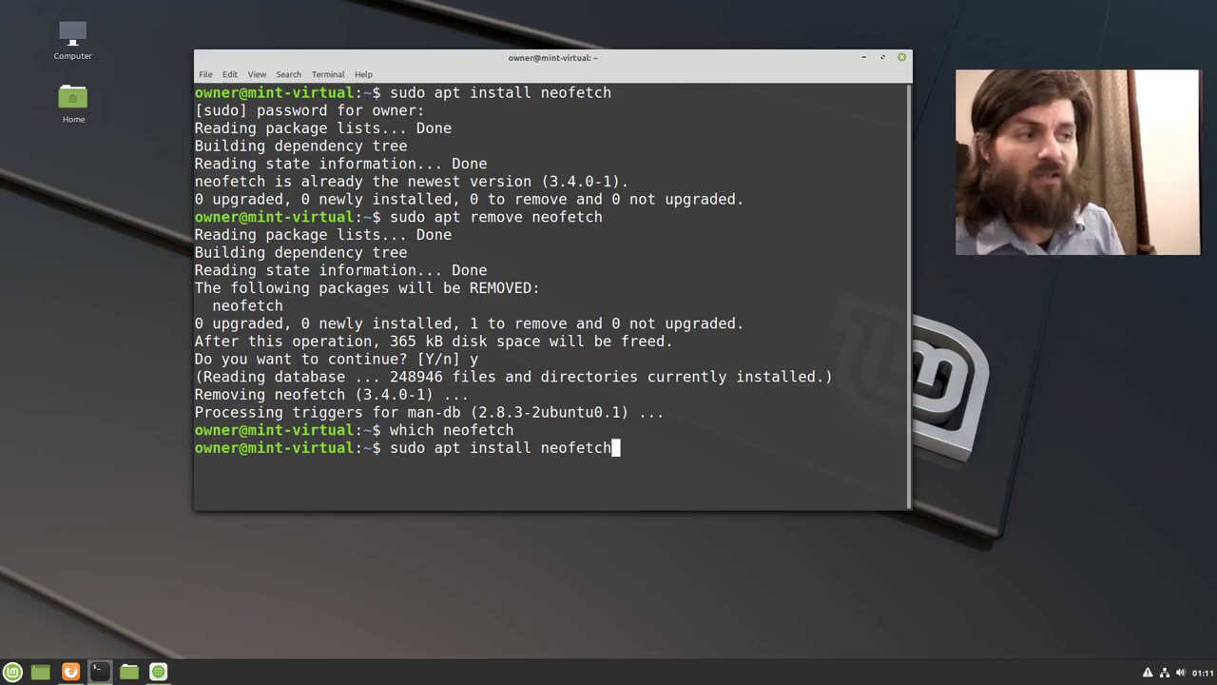
{"action": "key", "text": "Return"}
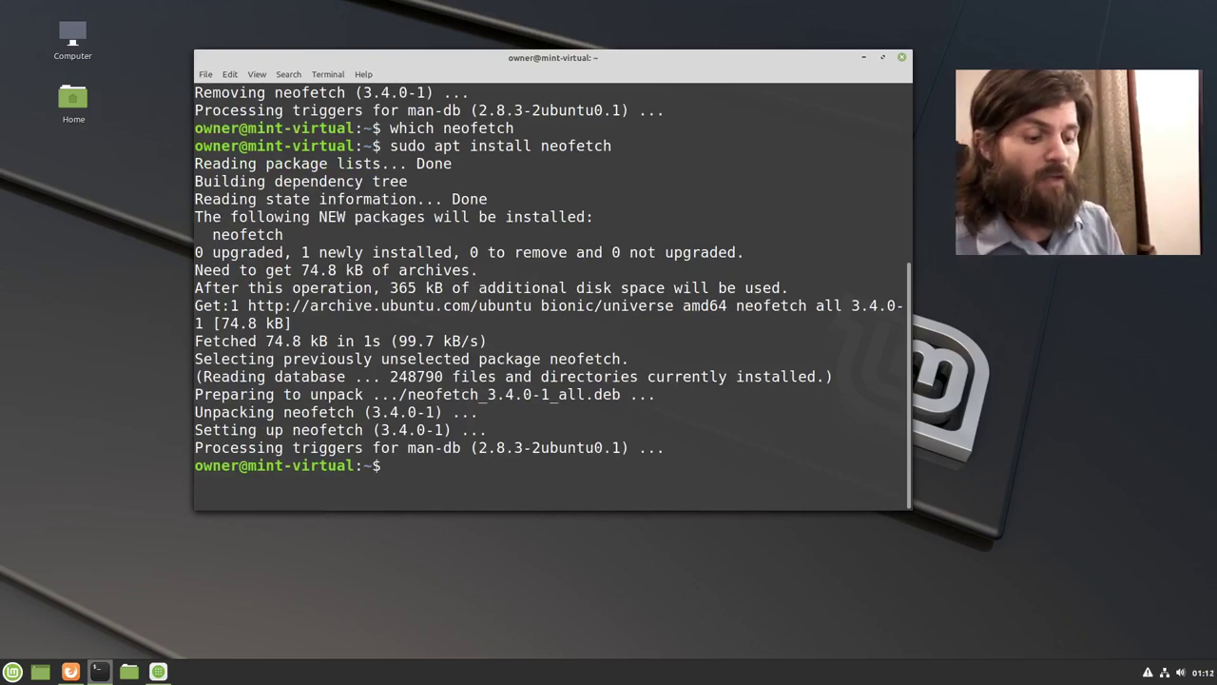
- Locate the newly installed executable with which neofetch and run neofetch to show the system information
{"action": "type", "text": "which neofetch"}
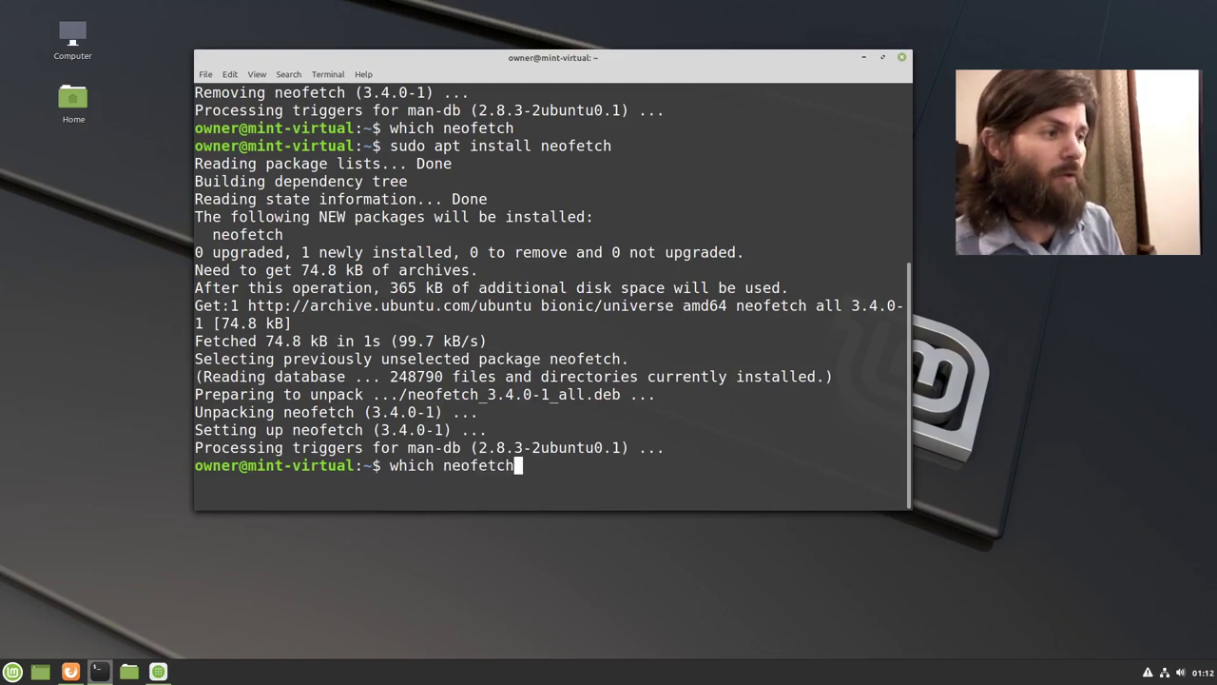
{"action": "key", "text": "Return"}
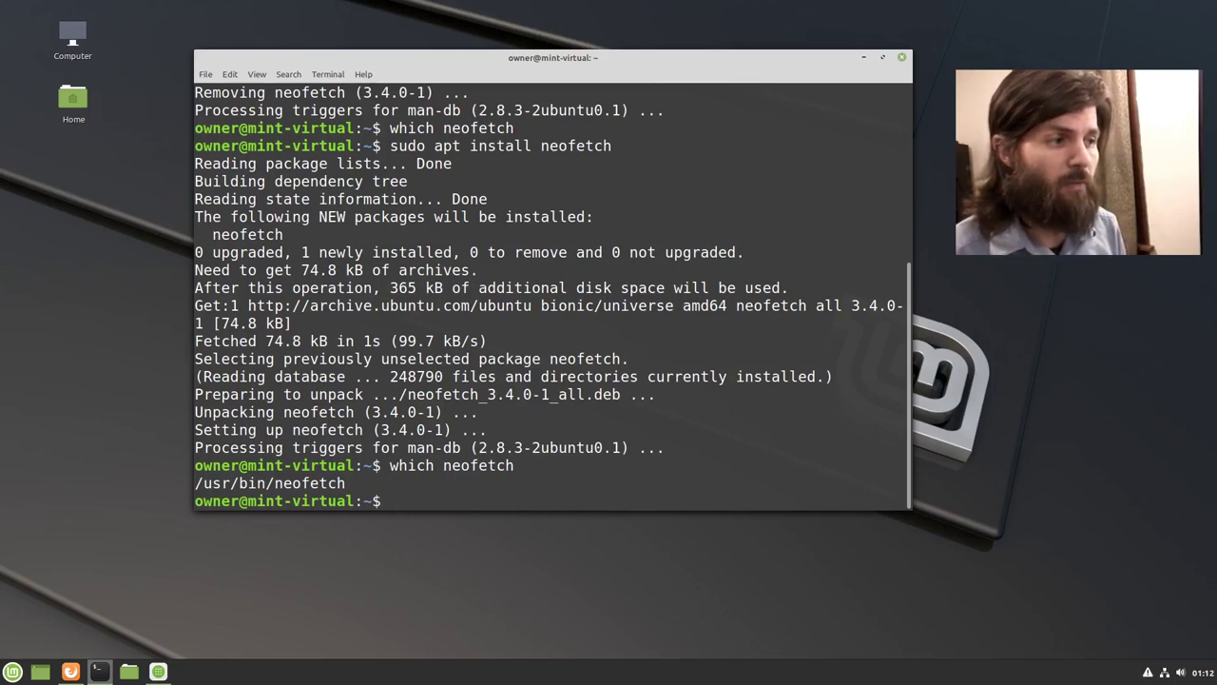
{"action": "type", "text": "ne"}
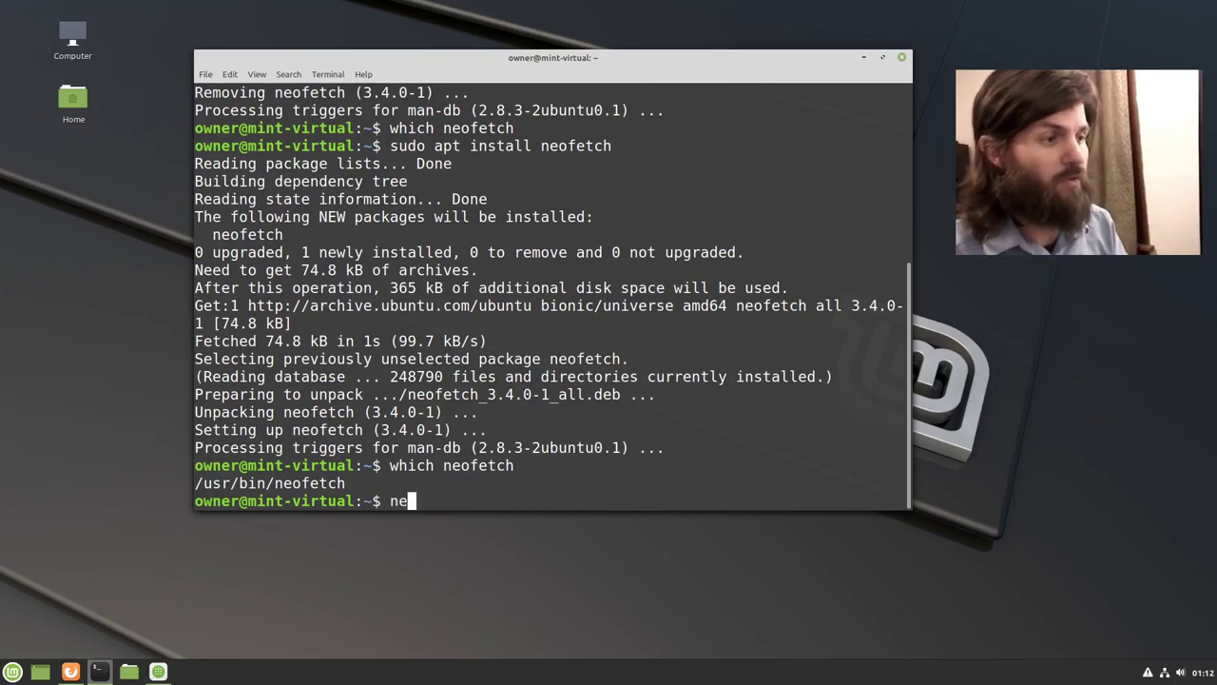
{"action": "type", "text": "ofetch"}
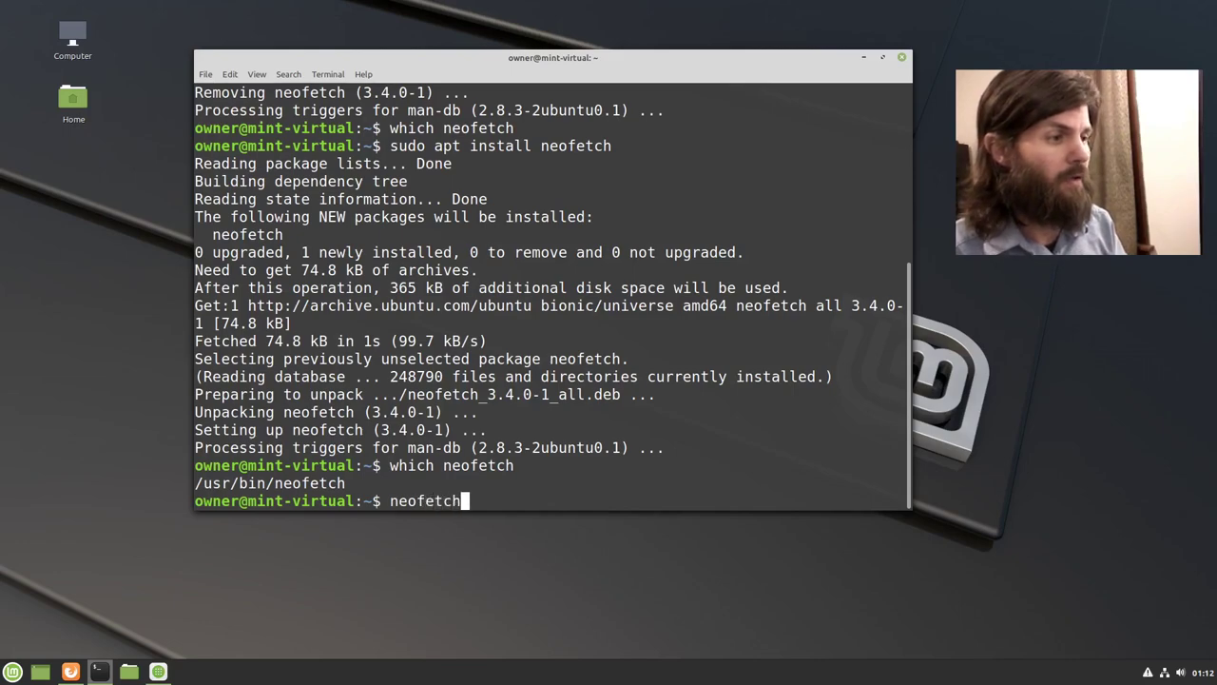
{"action": "key", "text": "Return"}
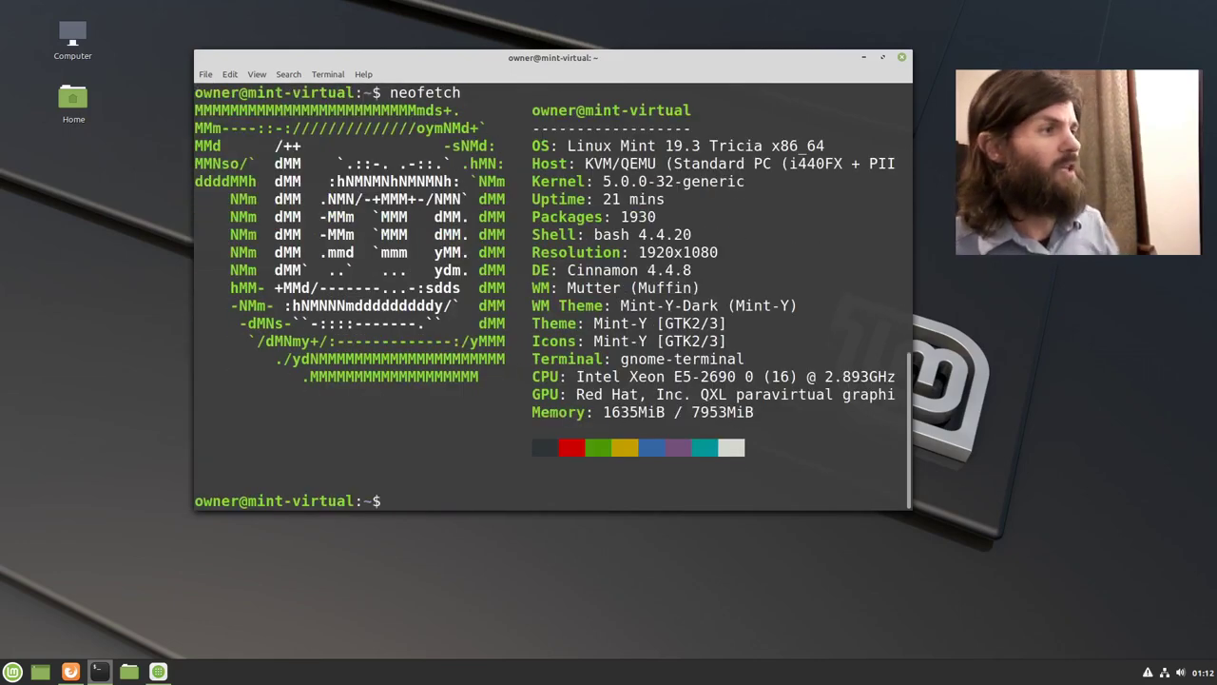
- Move the terminal toward the desktop's upper-left corner and examine the neofetch output, highlighting the OS and kernel values
{"action": "left_click_drag", "start_coordinate": [859, 426], "coordinate": [792, 388]}
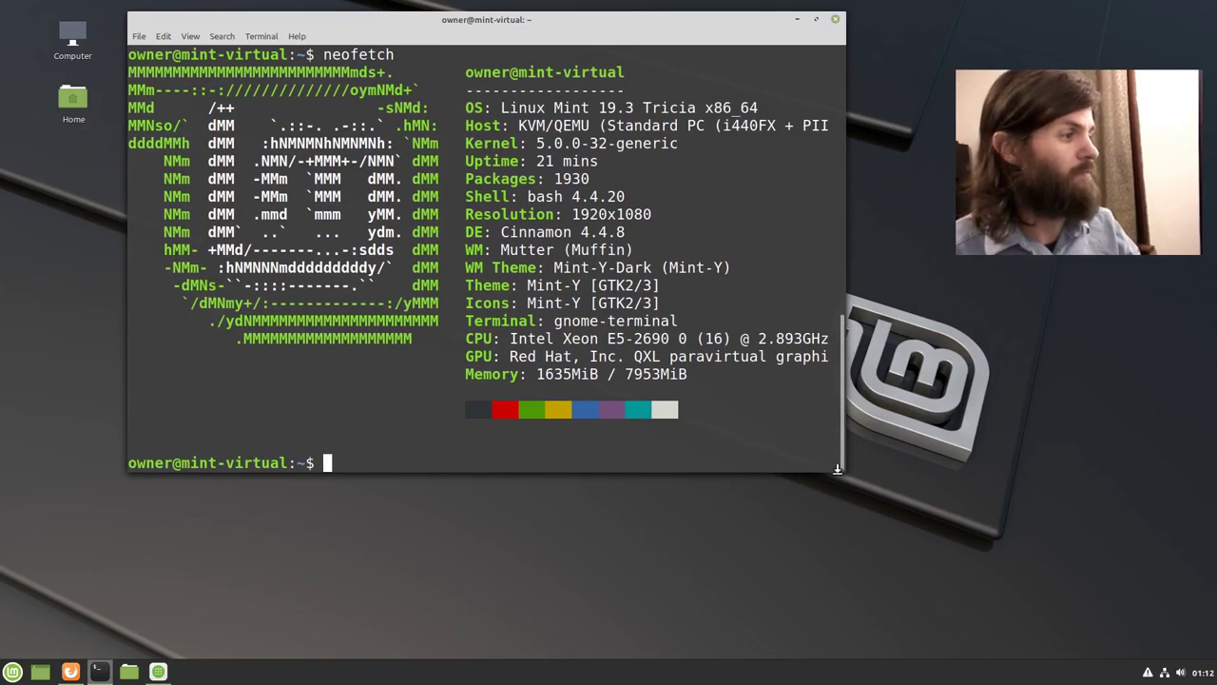
{"action": "scroll", "coordinate": [560, 268], "scroll_direction": "up", "scroll_amount": 1}
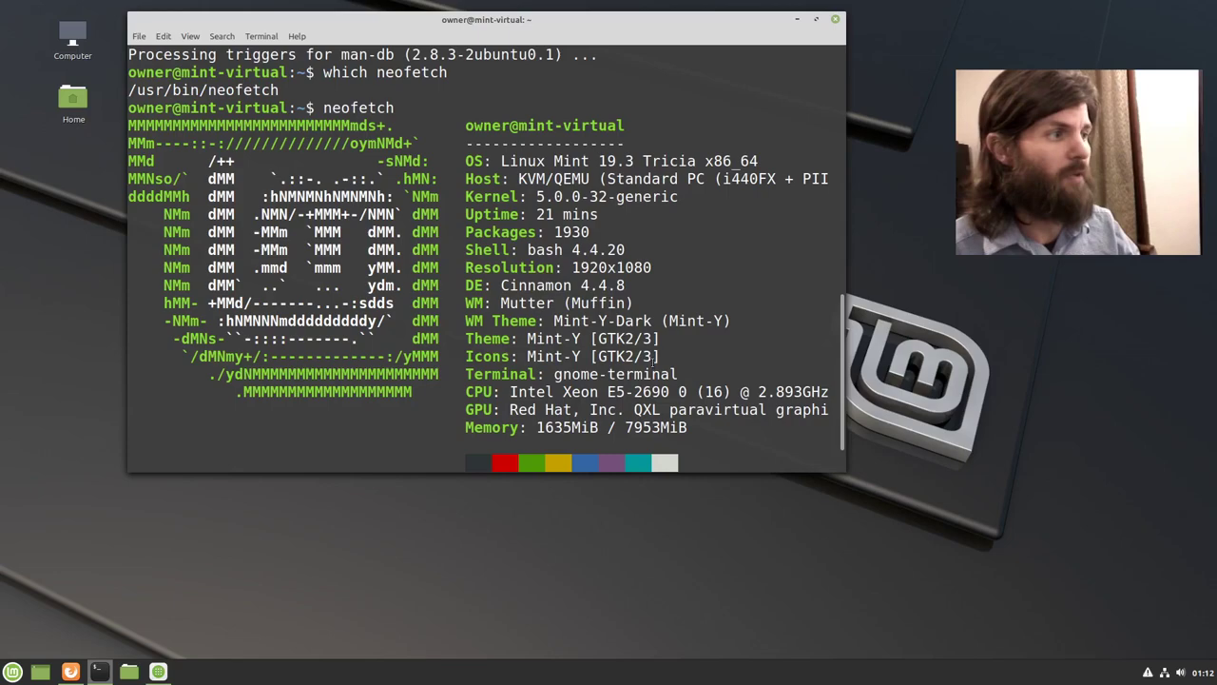
{"action": "left_click_drag", "start_coordinate": [535, 160], "coordinate": [729, 161]}
{"action": "left_click", "coordinate": [728, 161]}
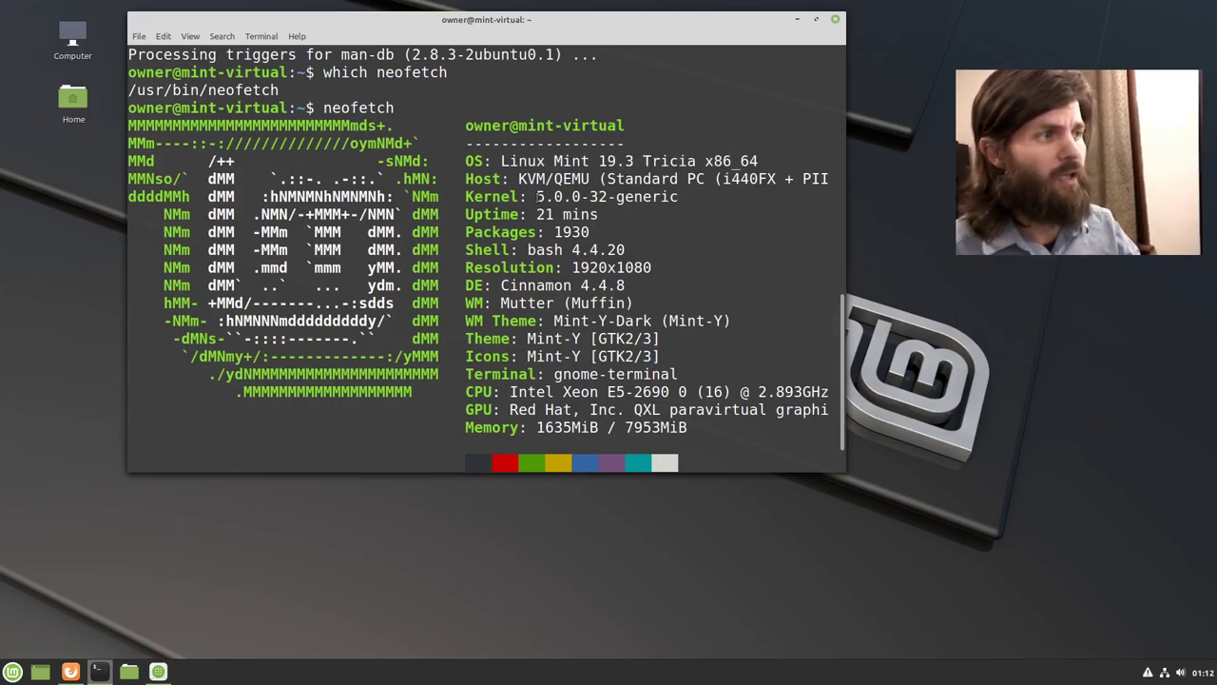
{"action": "left_click_drag", "start_coordinate": [535, 196], "coordinate": [629, 196]}
{"action": "left_click", "coordinate": [628, 196]}
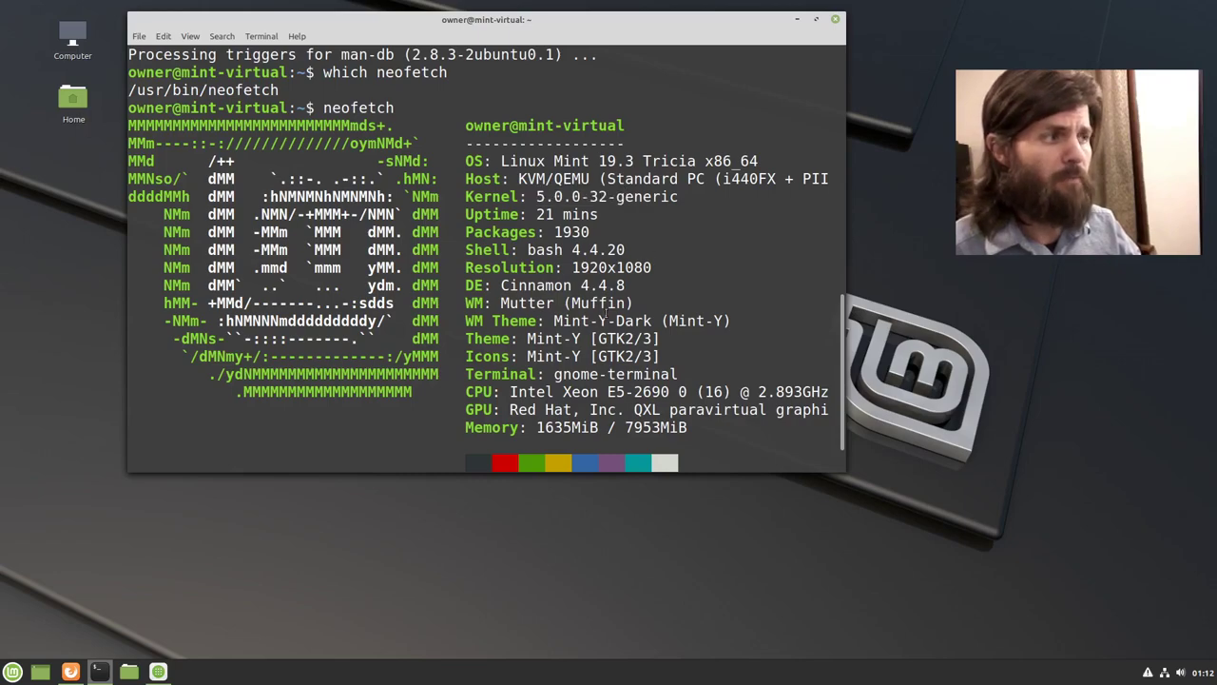
{"action": "scroll", "coordinate": [590, 338], "scroll_direction": "down", "scroll_amount": 1}
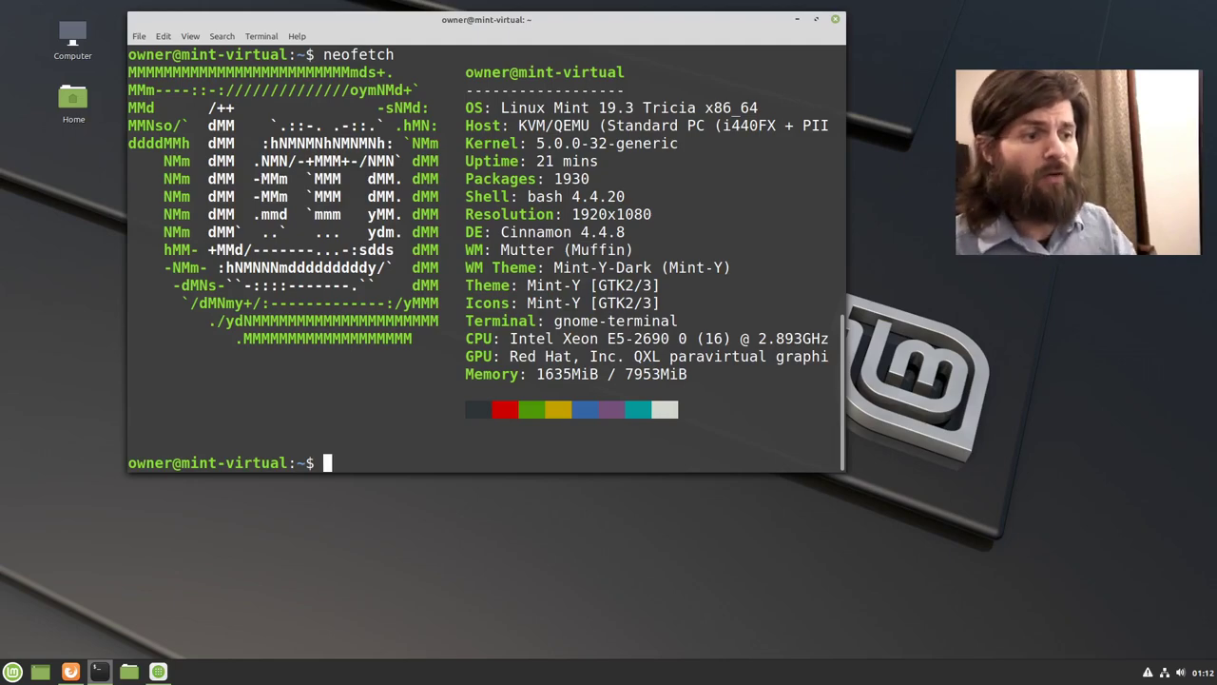
- Close both the minimized Software Manager and the terminal to clear the desktop
{"action": "left_click", "coordinate": [158, 672]}
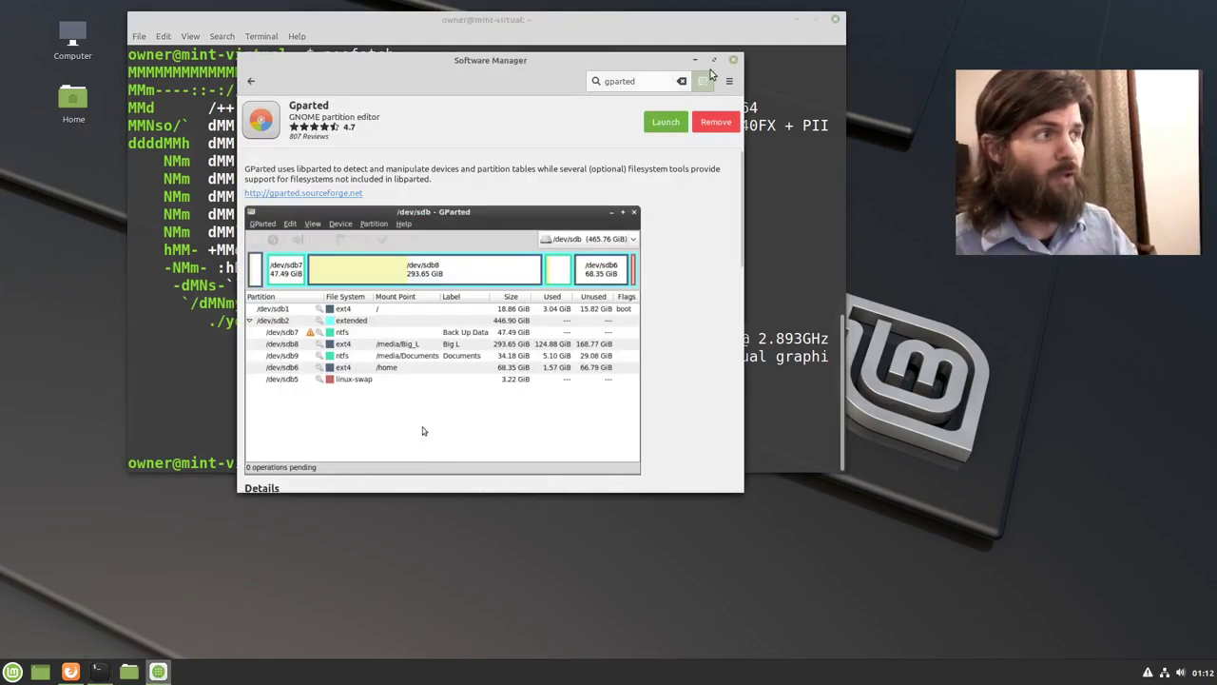
{"action": "left_click", "coordinate": [734, 61]}
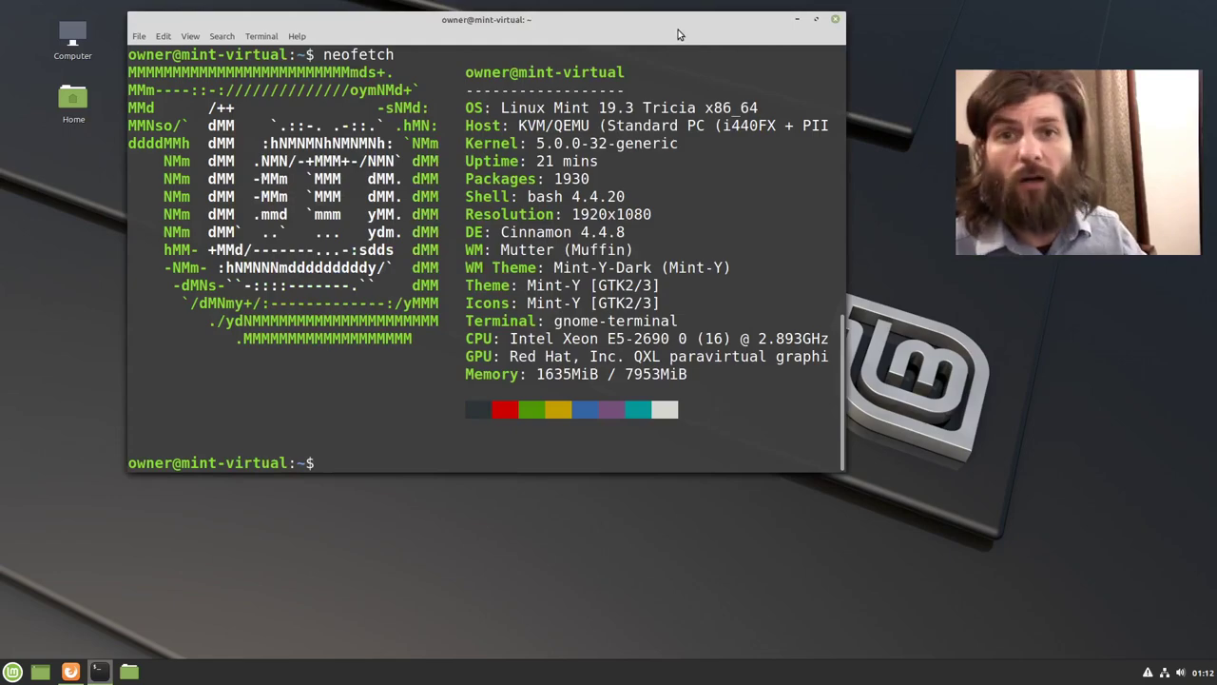
{"action": "left_click", "coordinate": [835, 19]}
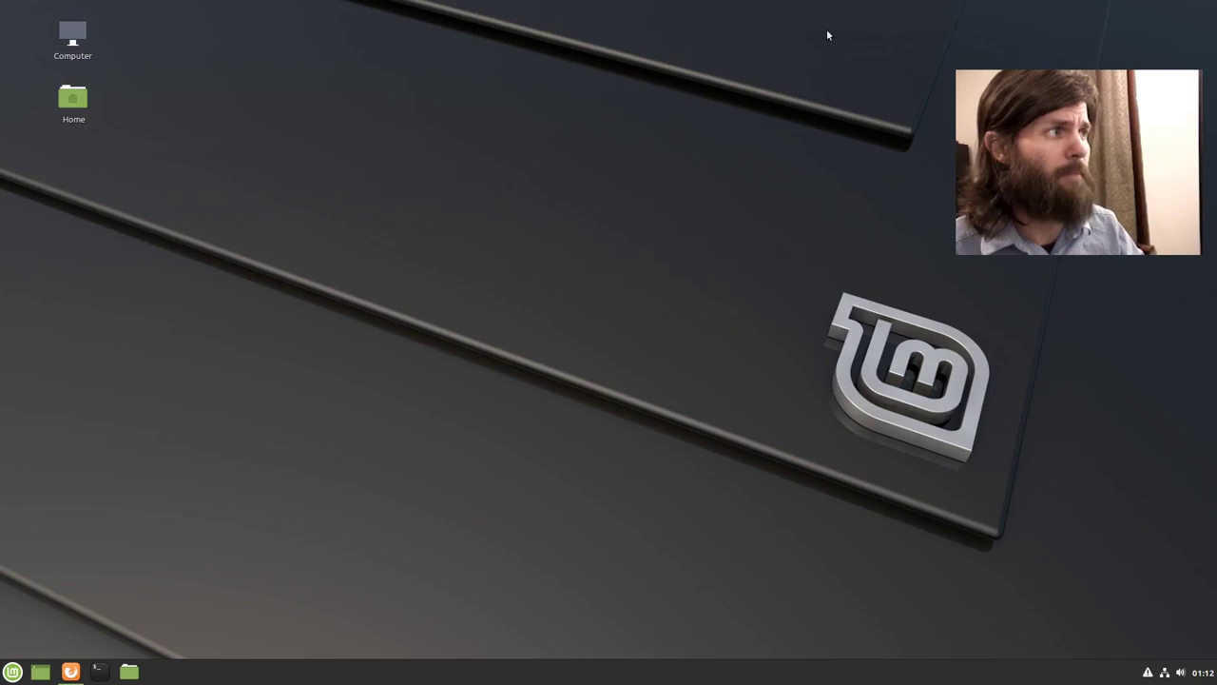
- Switch to Firefox and read the article on LBRY as an AppImage, highlighting the quote about downloading and running an application
{"action": "left_click", "coordinate": [71, 671]}
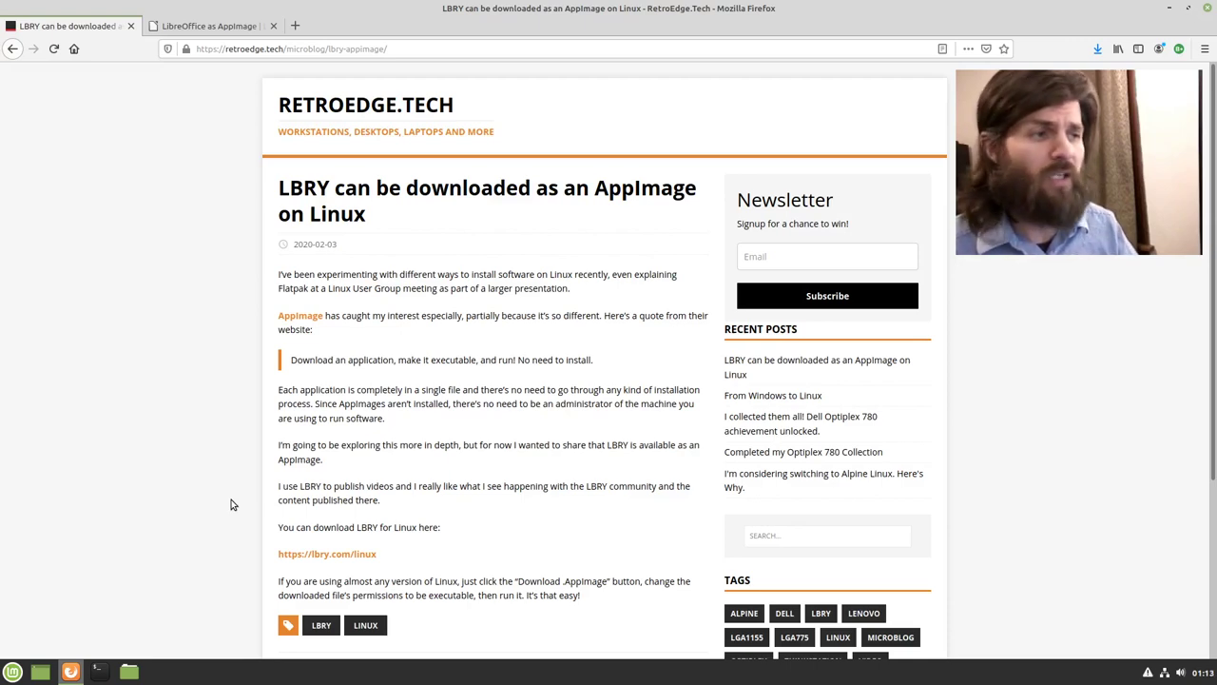
{"action": "double_click", "coordinate": [308, 359]}
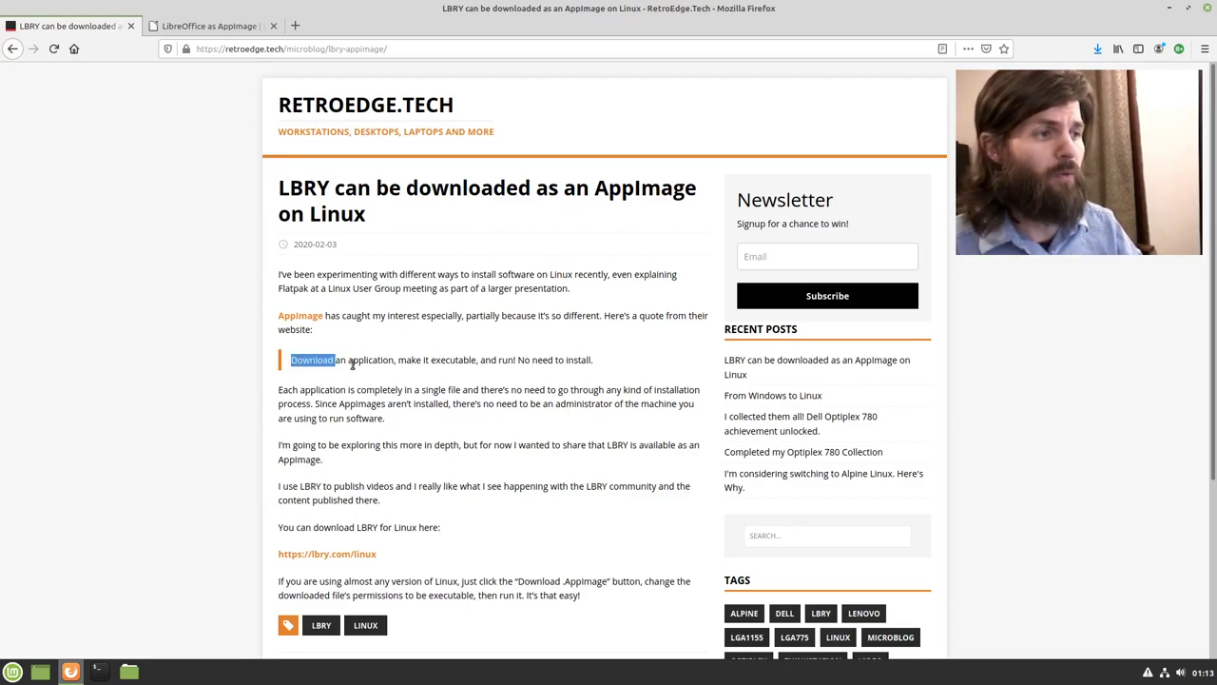
{"action": "left_click_drag", "start_coordinate": [352, 363], "coordinate": [605, 369]}
{"action": "left_click", "coordinate": [605, 369]}
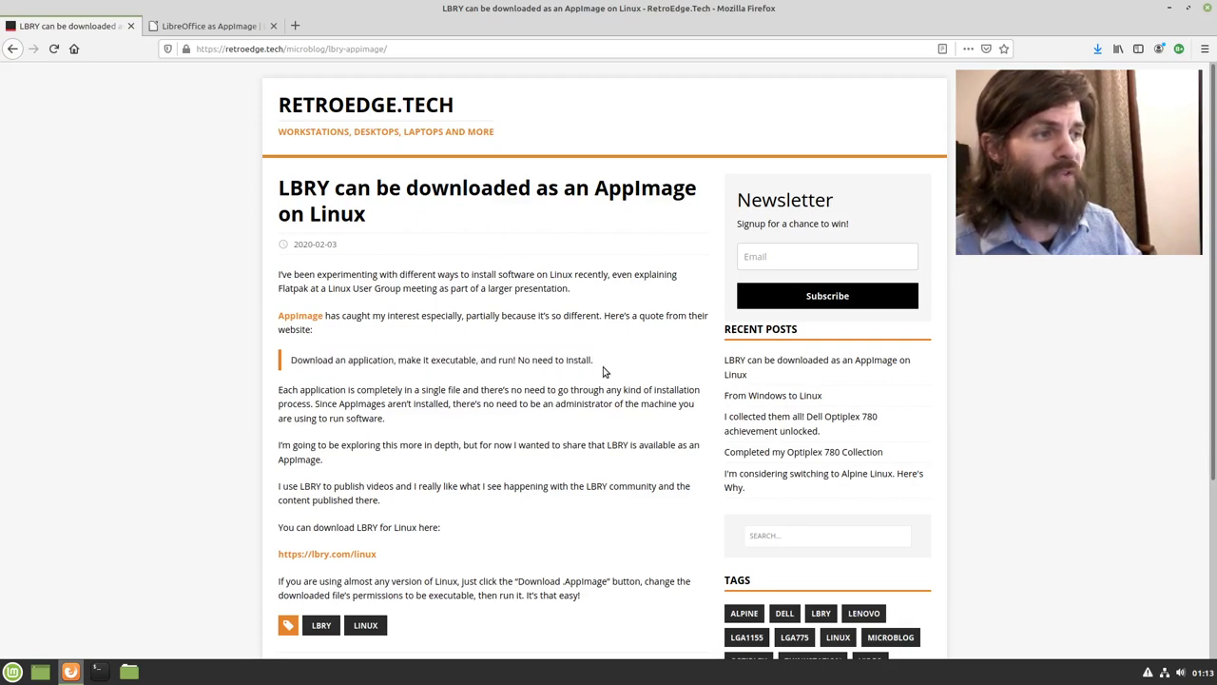
- Open the article's AppImage link in a new tab, look over the appimage.org homepage, and return to the article
{"action": "middle_click", "coordinate": [299, 315]}
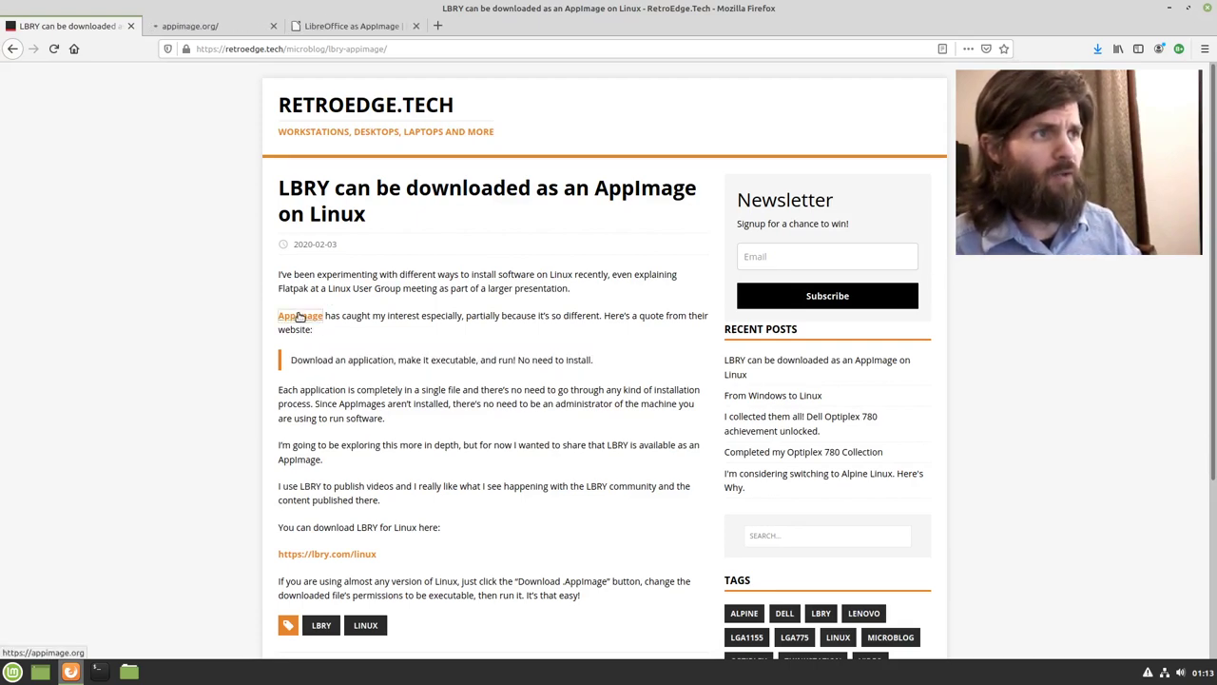
{"action": "left_click", "coordinate": [199, 23]}
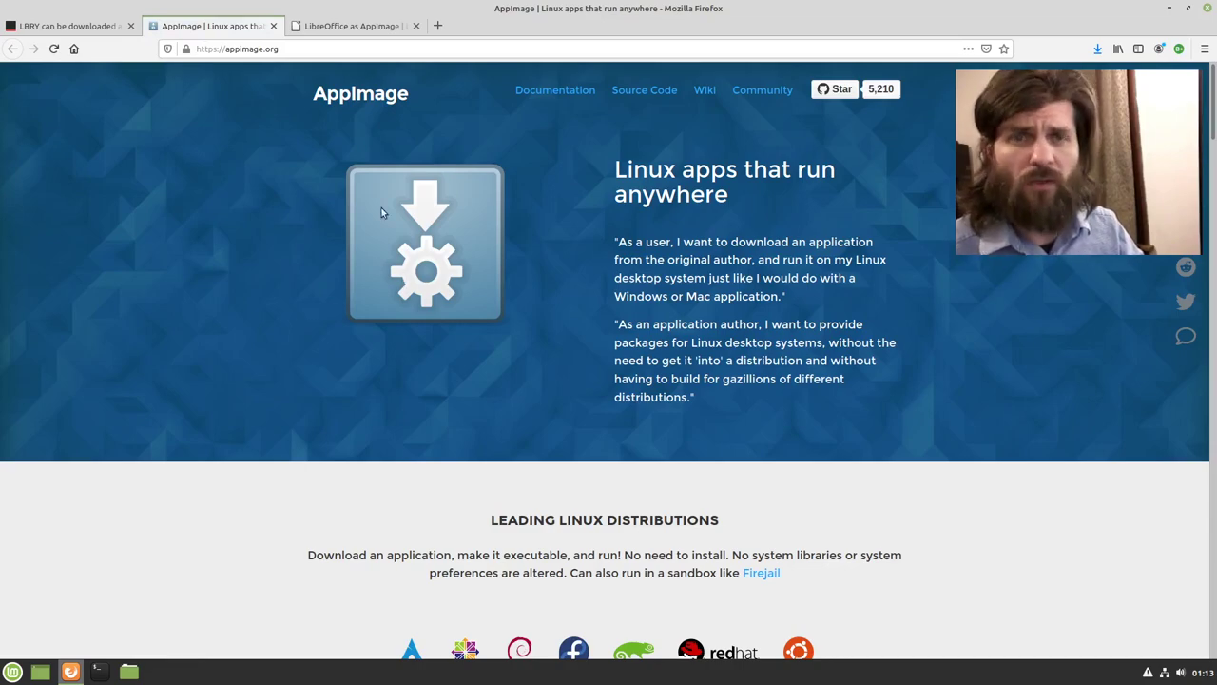
{"action": "left_click", "coordinate": [105, 28]}
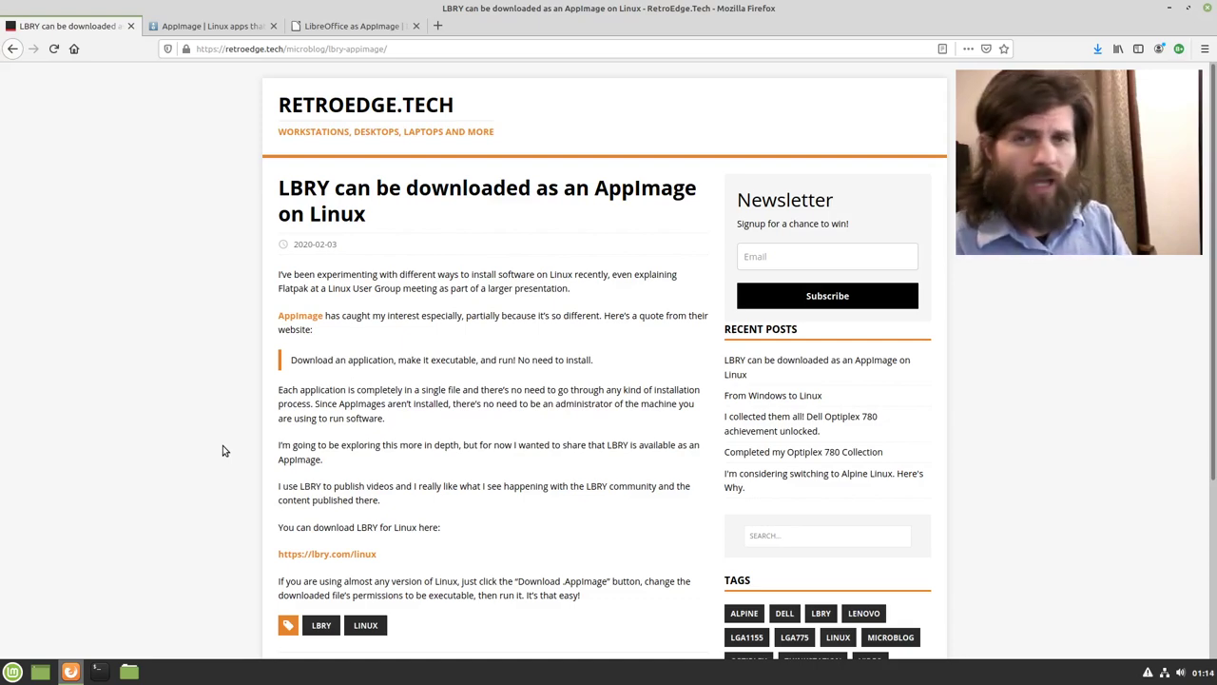
- Launch LibreOffice Writer by searching the installed applications for "wri" and maximize its window
{"action": "left_click", "coordinate": [10, 673]}
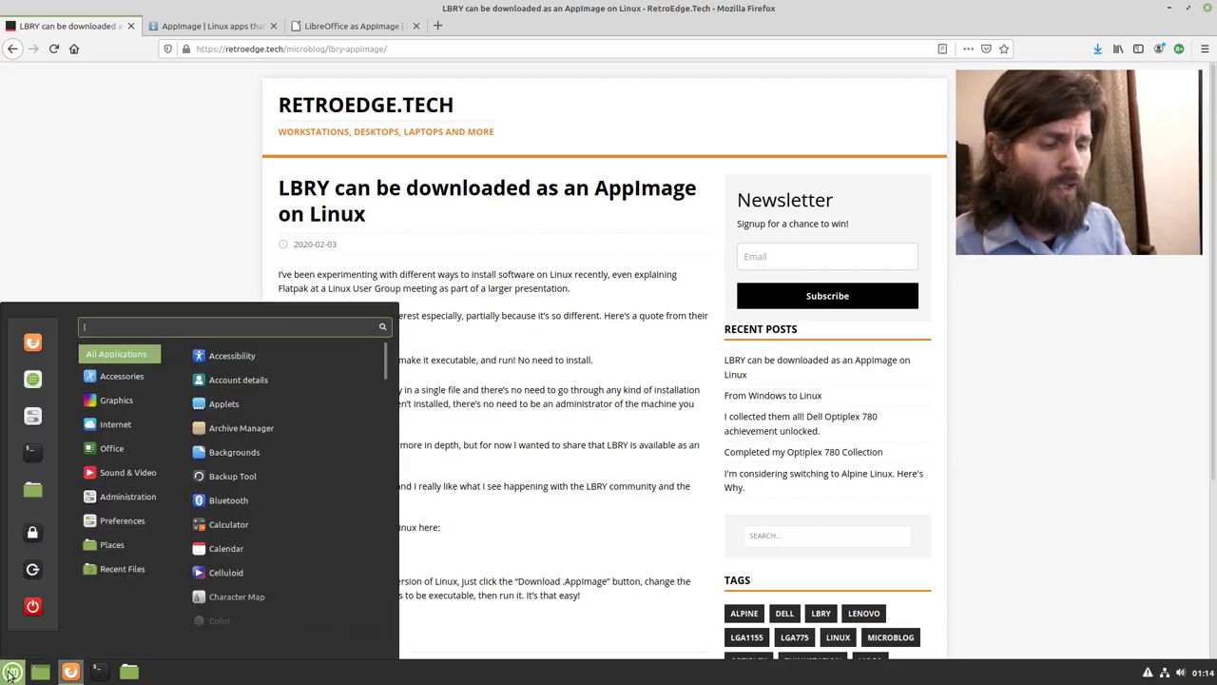
{"action": "type", "text": "wri"}
{"action": "key", "text": "Return"}
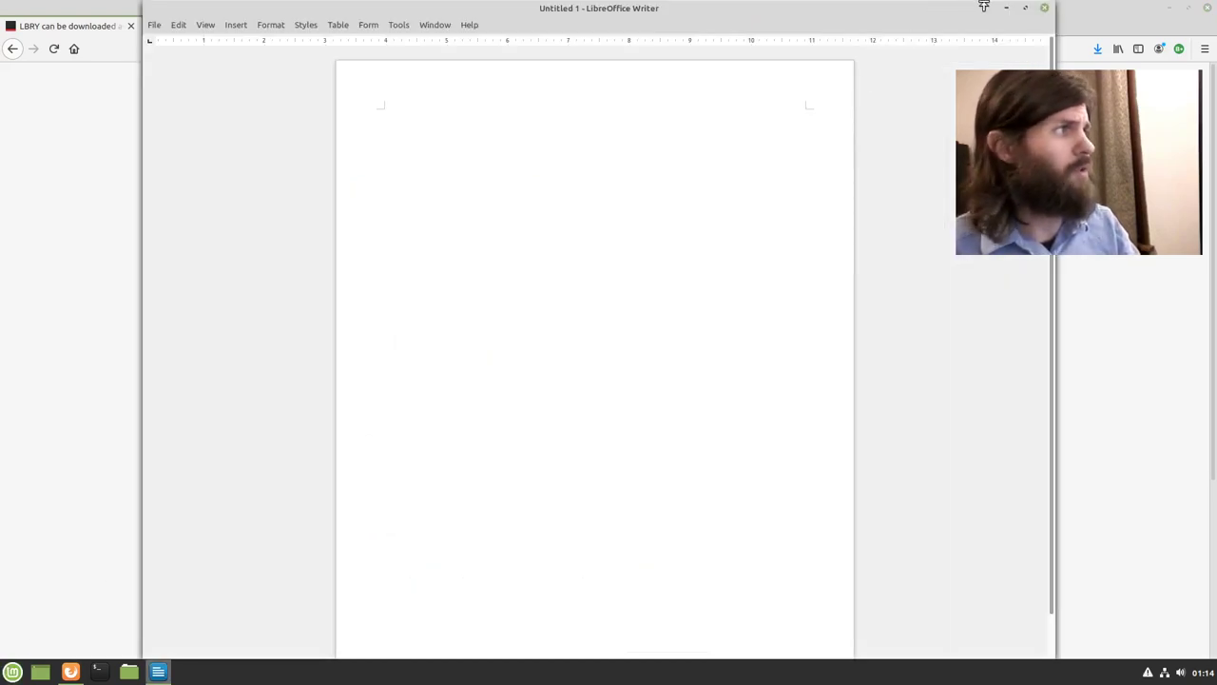
{"action": "left_click", "coordinate": [1025, 7]}
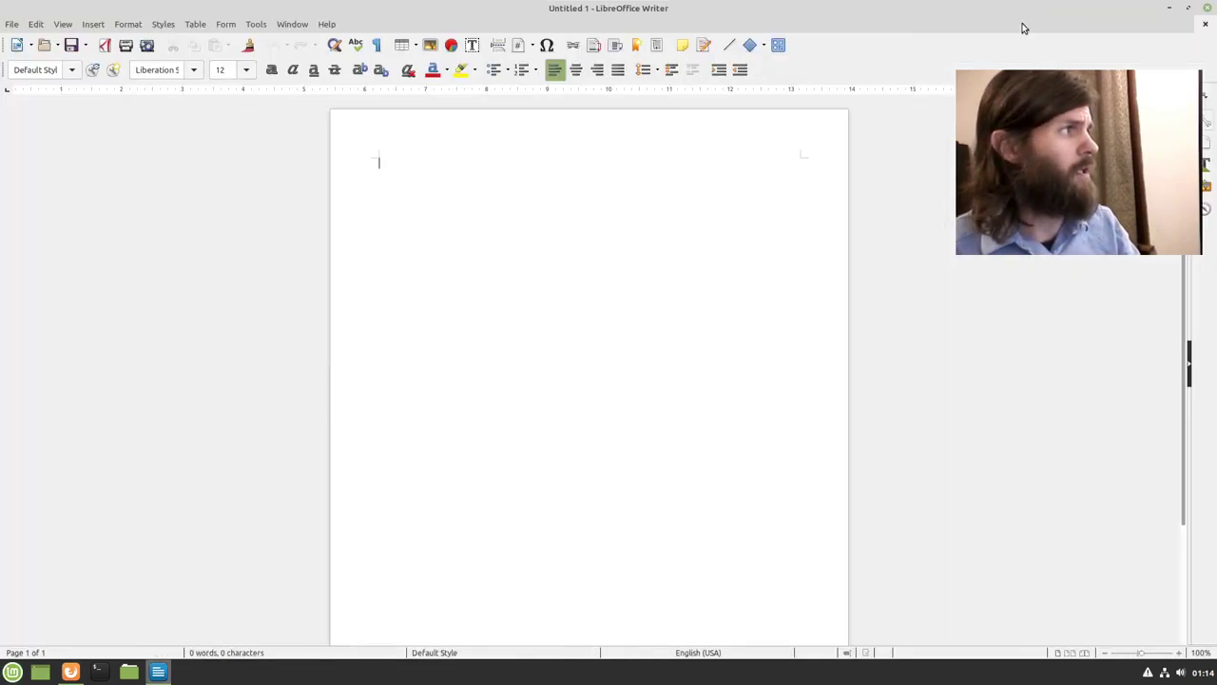
- Check the installed LibreOffice version in the About LibreOffice window, highlighting the version number, and close Writer
{"action": "left_click", "coordinate": [328, 24]}
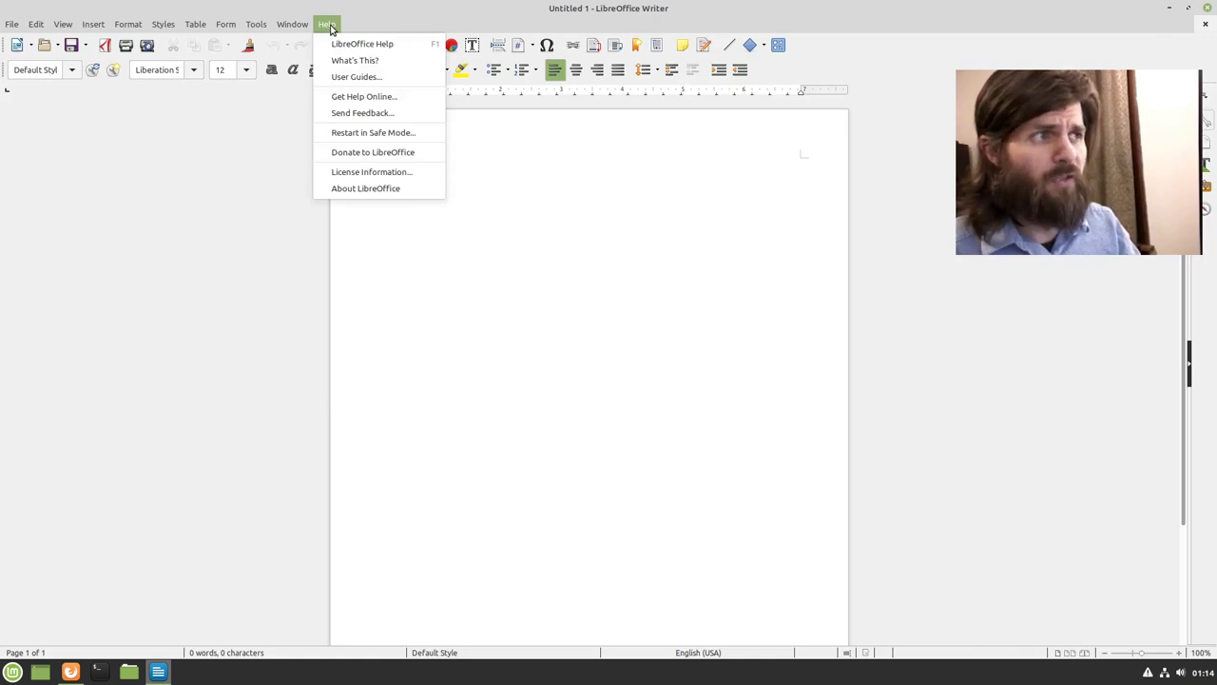
{"action": "left_click", "coordinate": [397, 190]}
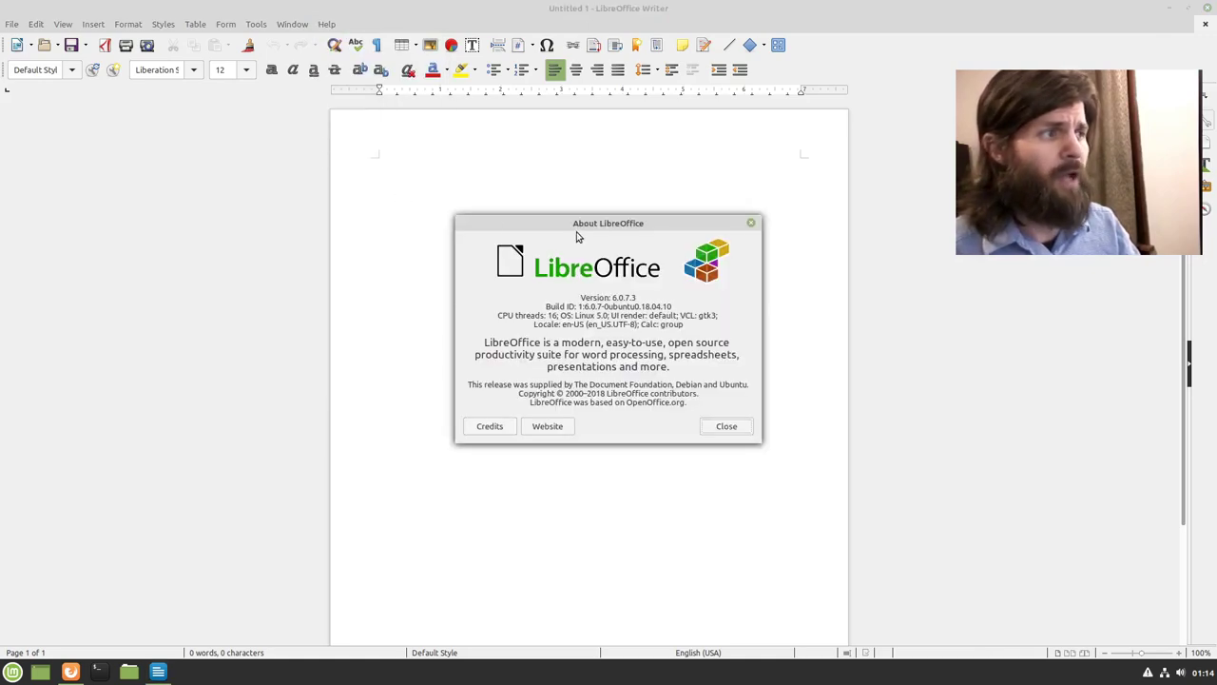
{"action": "left_click_drag", "start_coordinate": [589, 224], "coordinate": [219, 166]}
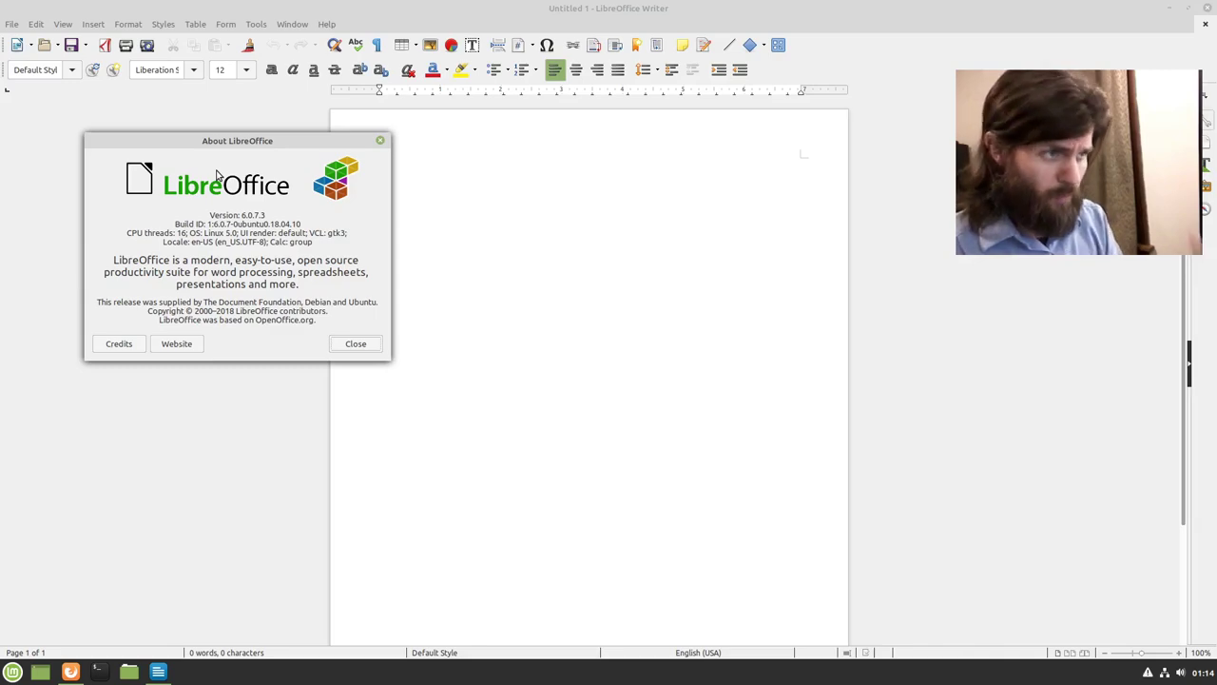
{"action": "left_click_drag", "start_coordinate": [241, 215], "coordinate": [275, 215]}
{"action": "left_click", "coordinate": [276, 213]}
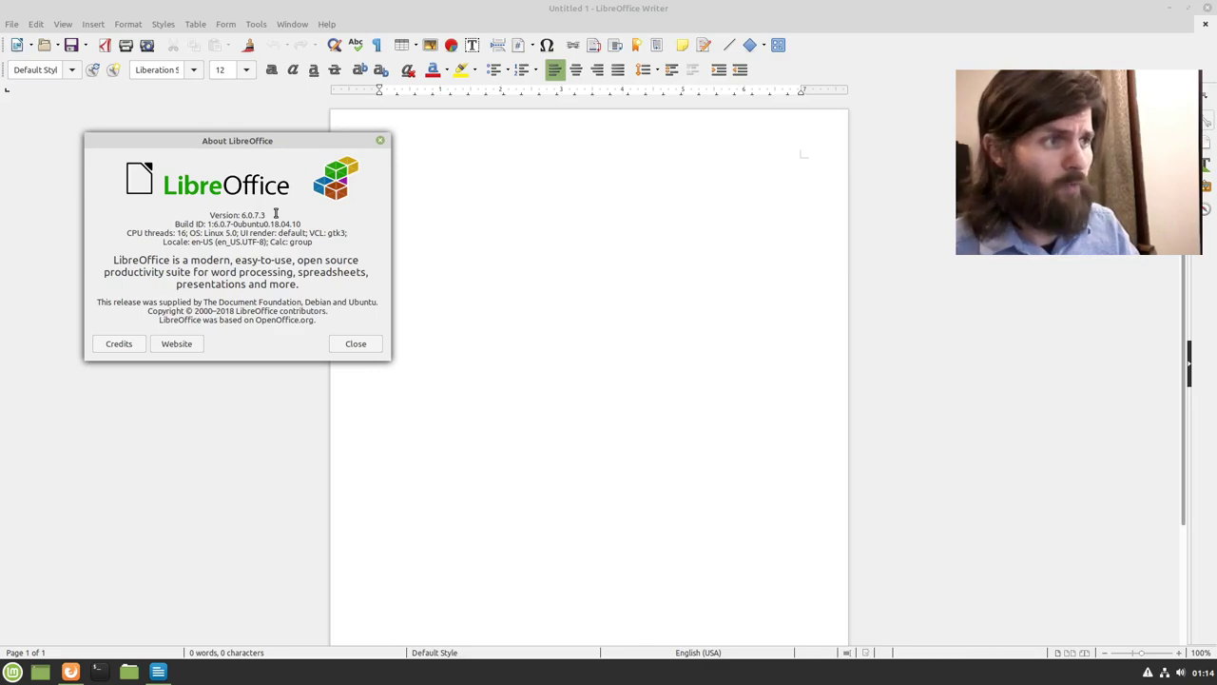
{"action": "left_click_drag", "start_coordinate": [228, 215], "coordinate": [274, 215]}
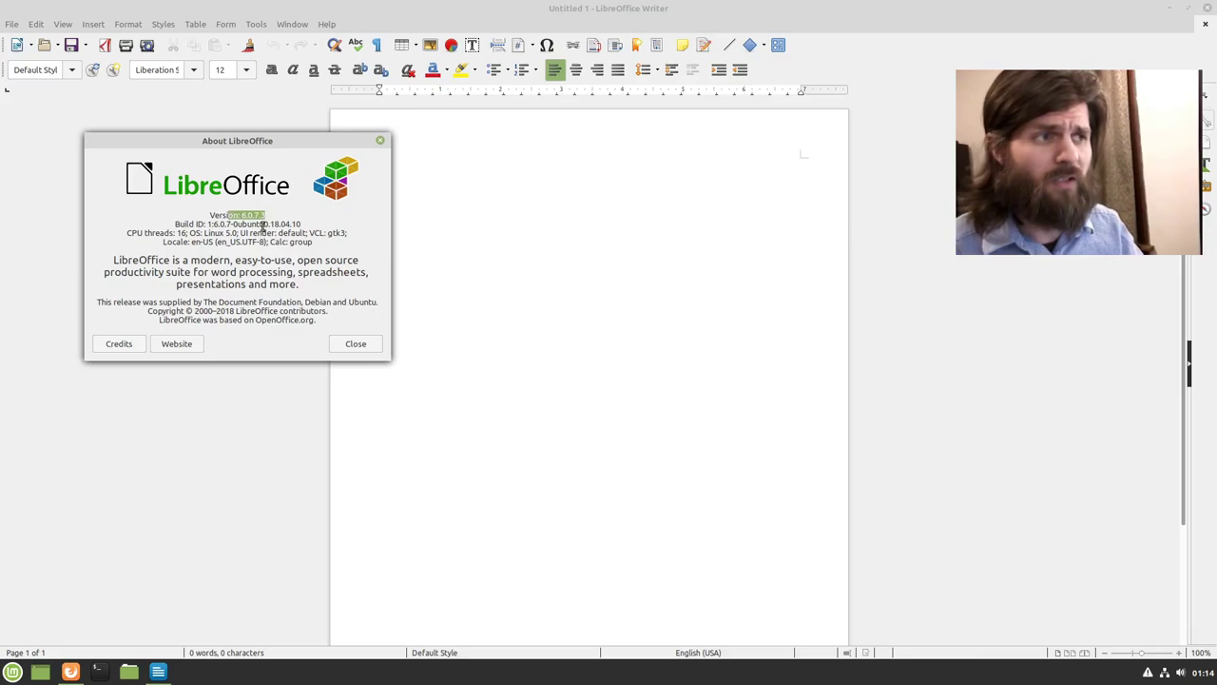
{"action": "left_click", "coordinate": [259, 231]}
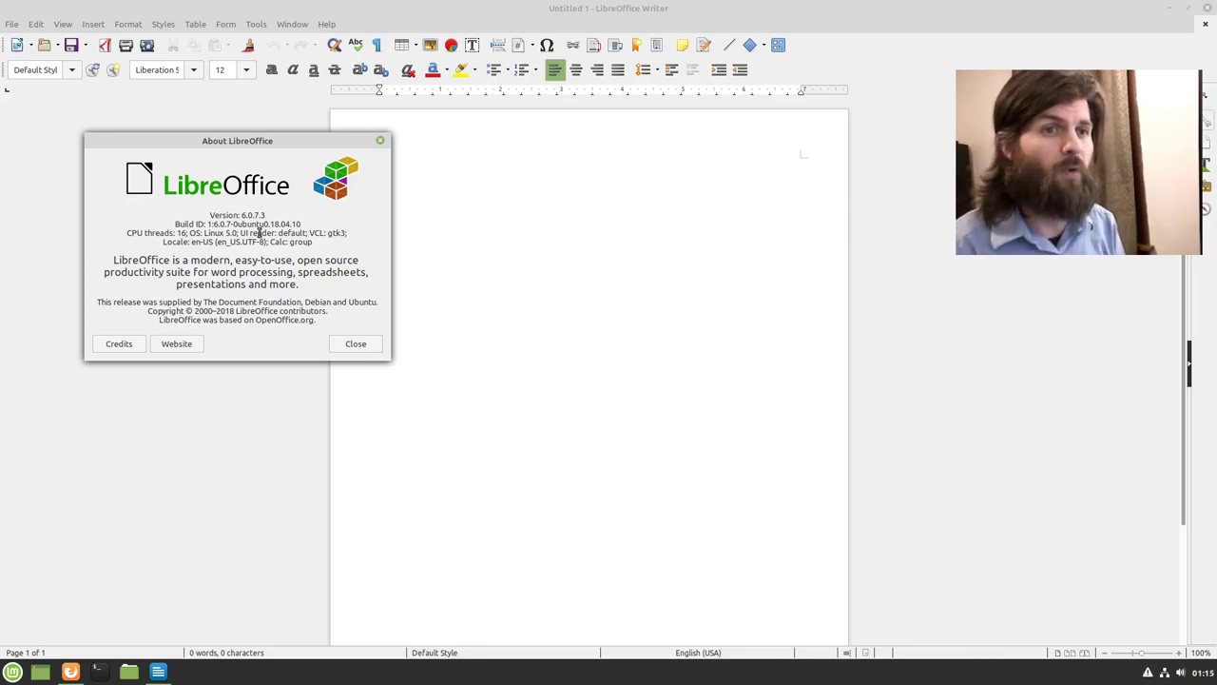
{"action": "left_click", "coordinate": [355, 344]}
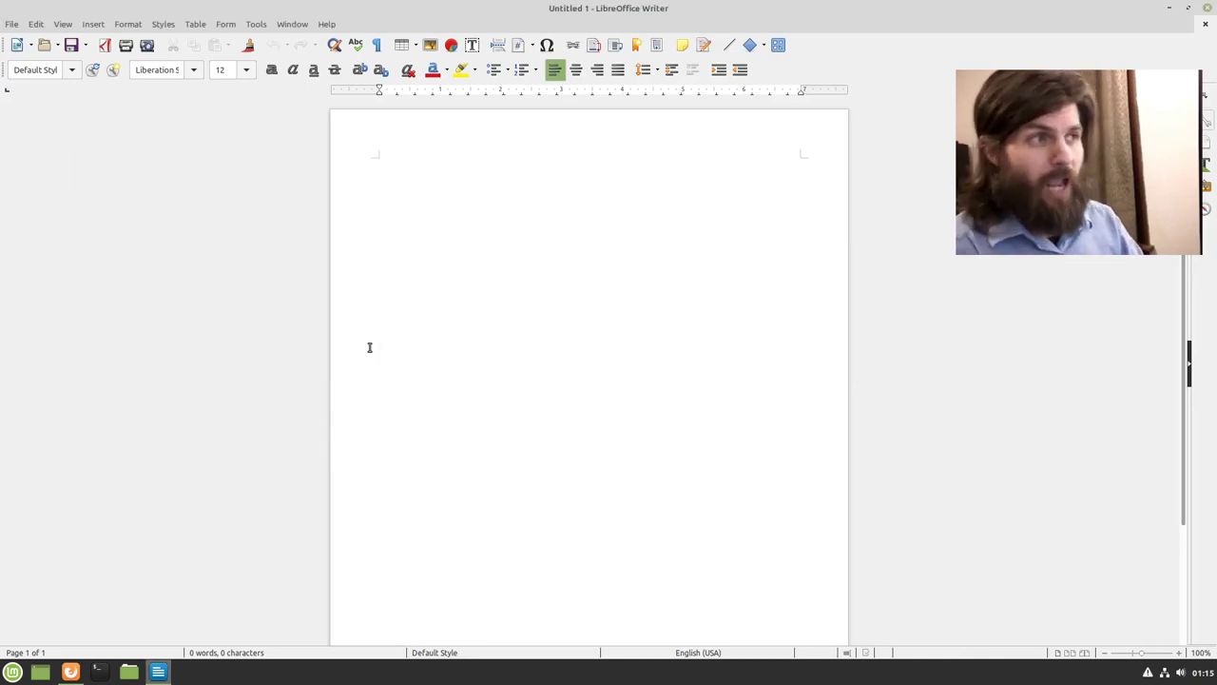
{"action": "left_click", "coordinate": [1206, 8]}
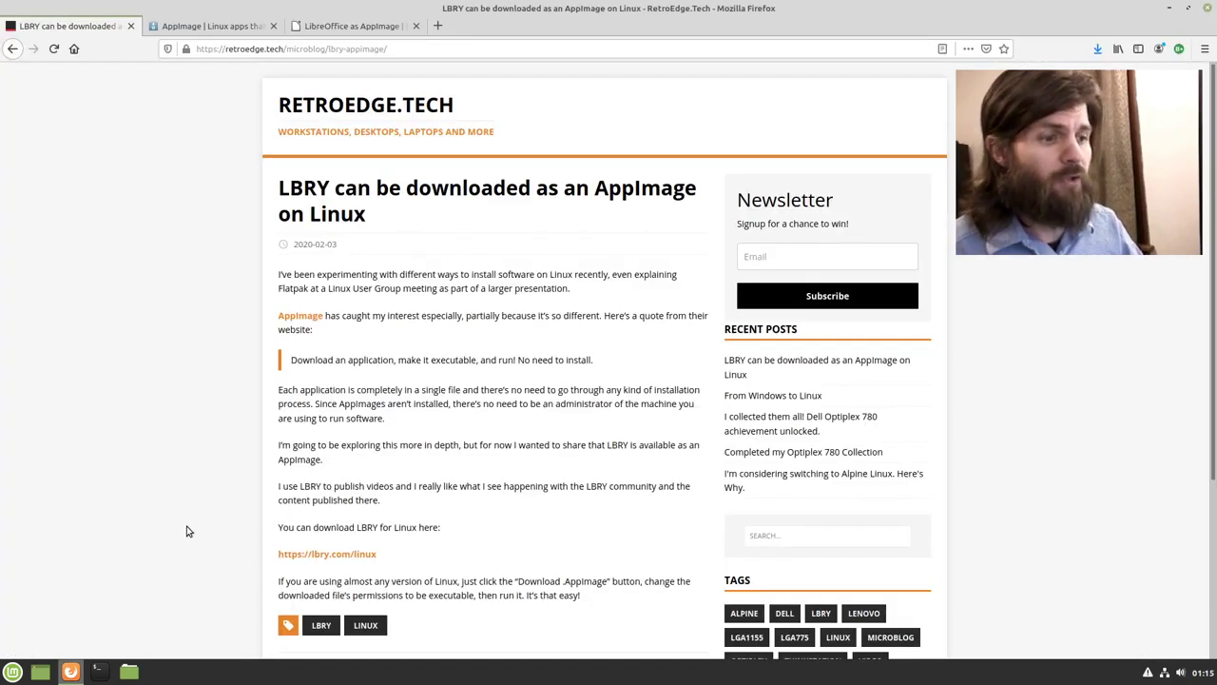
- Show the LibreOffice as AppImage download page in Firefox and point out the Basic version's Download Fresh option
{"action": "left_click", "coordinate": [343, 32]}
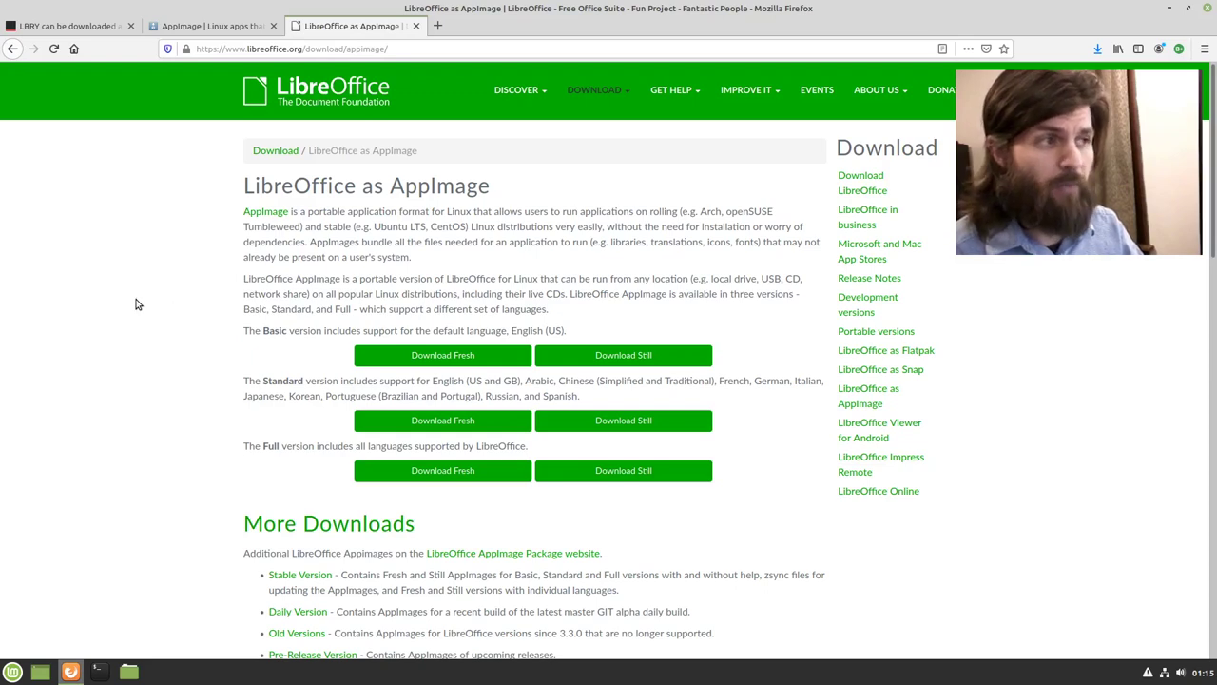
{"action": "left_click", "coordinate": [439, 363]}
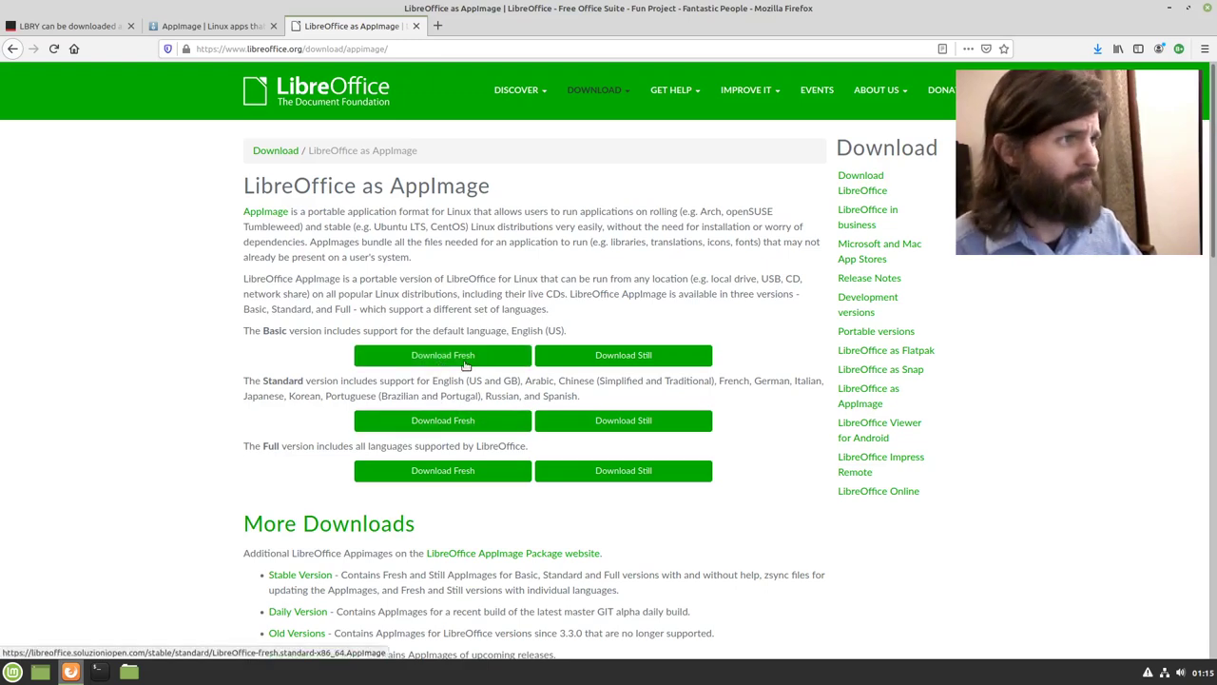
- Minimize Firefox, open the Downloads folder in the file manager, and select the LibreOffice-fresh.basic-x86_64.AppImage file
{"action": "left_click", "coordinate": [137, 677]}
{"action": "left_click", "coordinate": [1168, 8]}
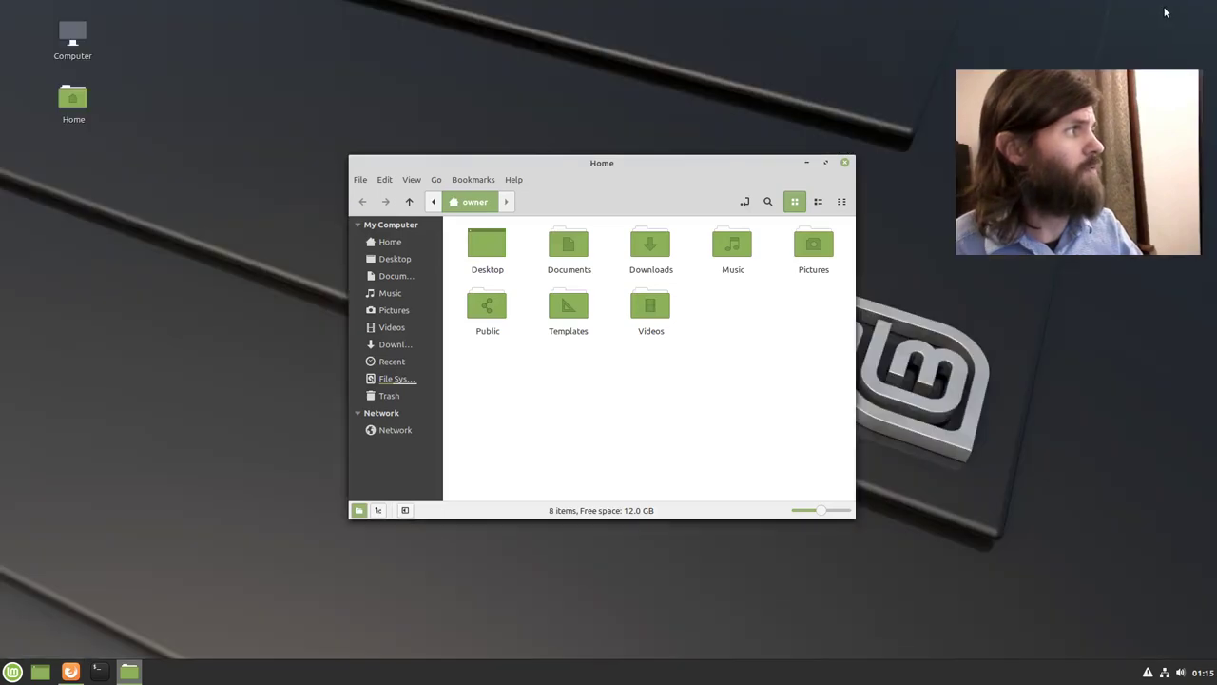
{"action": "left_click_drag", "start_coordinate": [620, 168], "coordinate": [506, 103]}
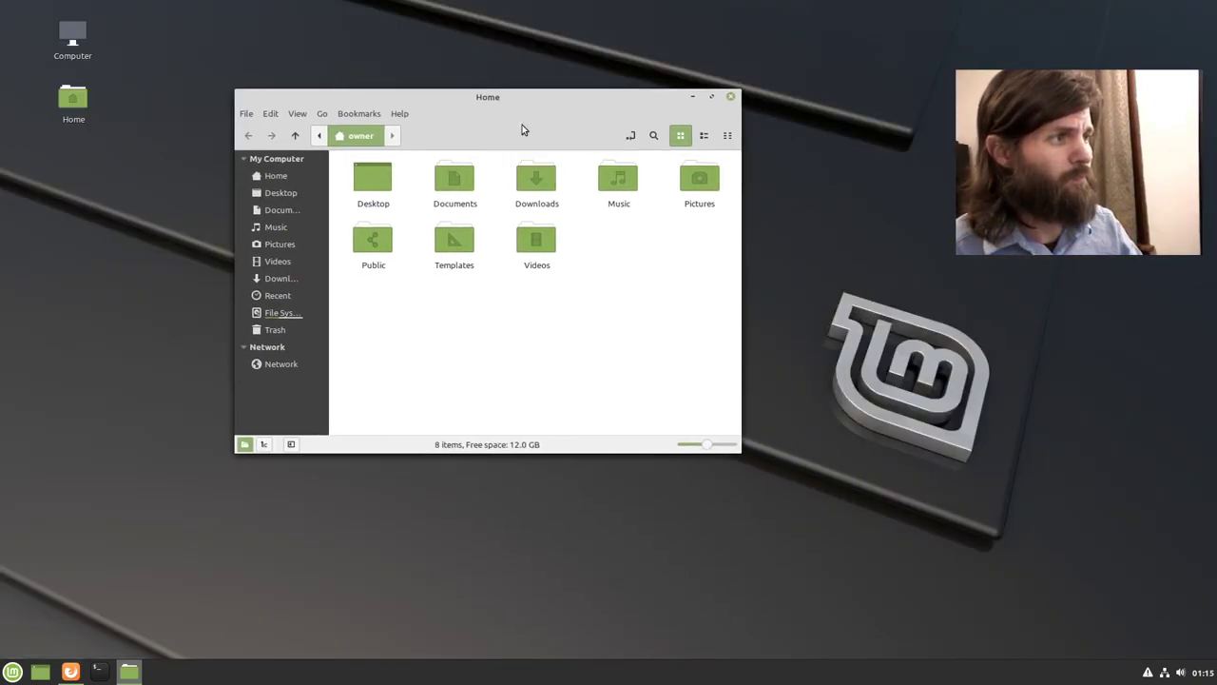
{"action": "double_click", "coordinate": [535, 179]}
{"action": "left_click", "coordinate": [391, 191]}
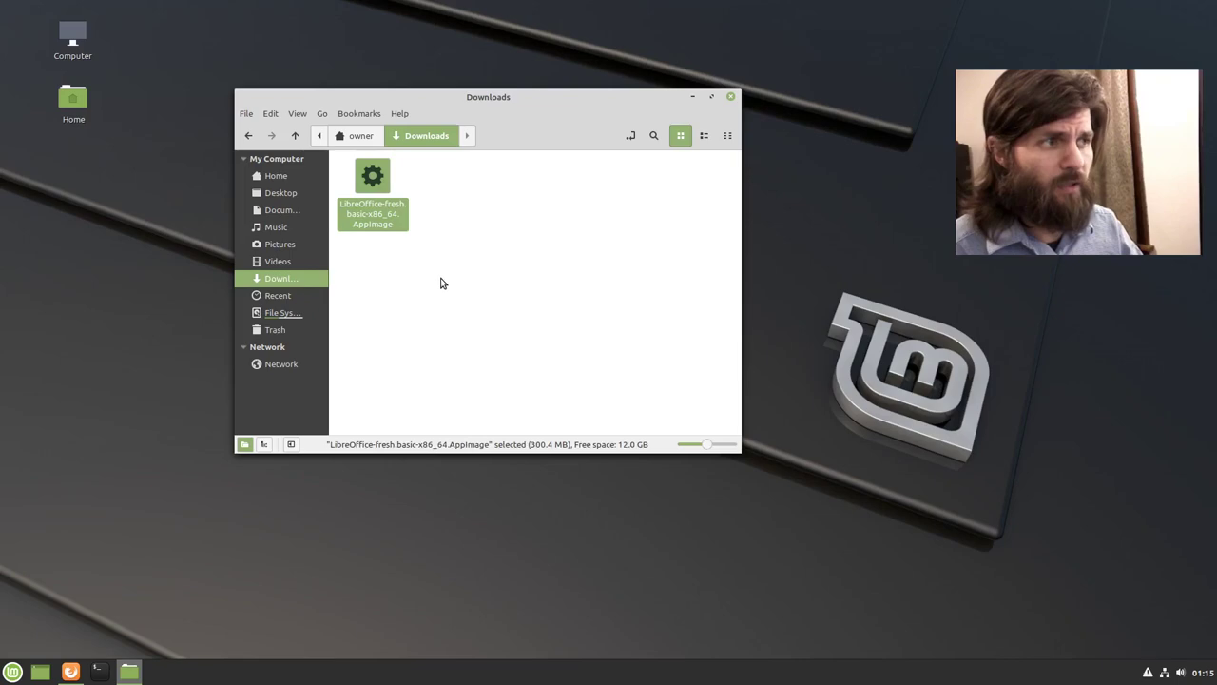
- Inspect the LibreOffice AppImage's permissions in its properties for the option to execute the file as a program
{"action": "right_click", "coordinate": [373, 189]}
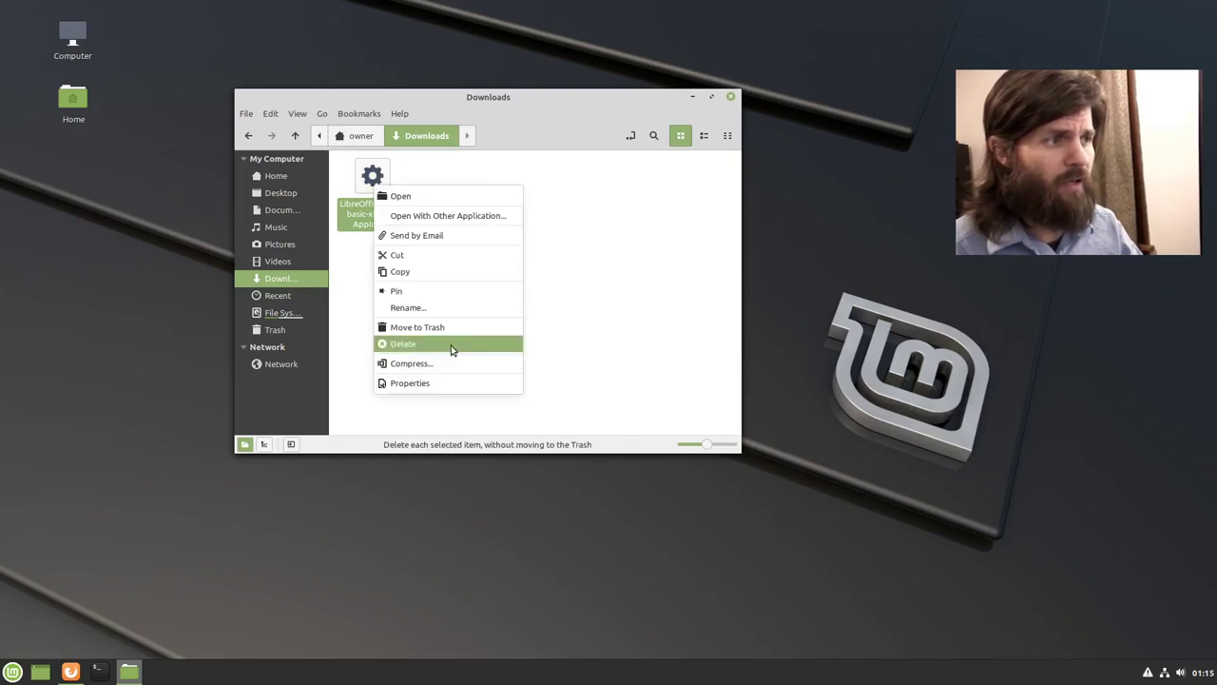
{"action": "left_click", "coordinate": [443, 384]}
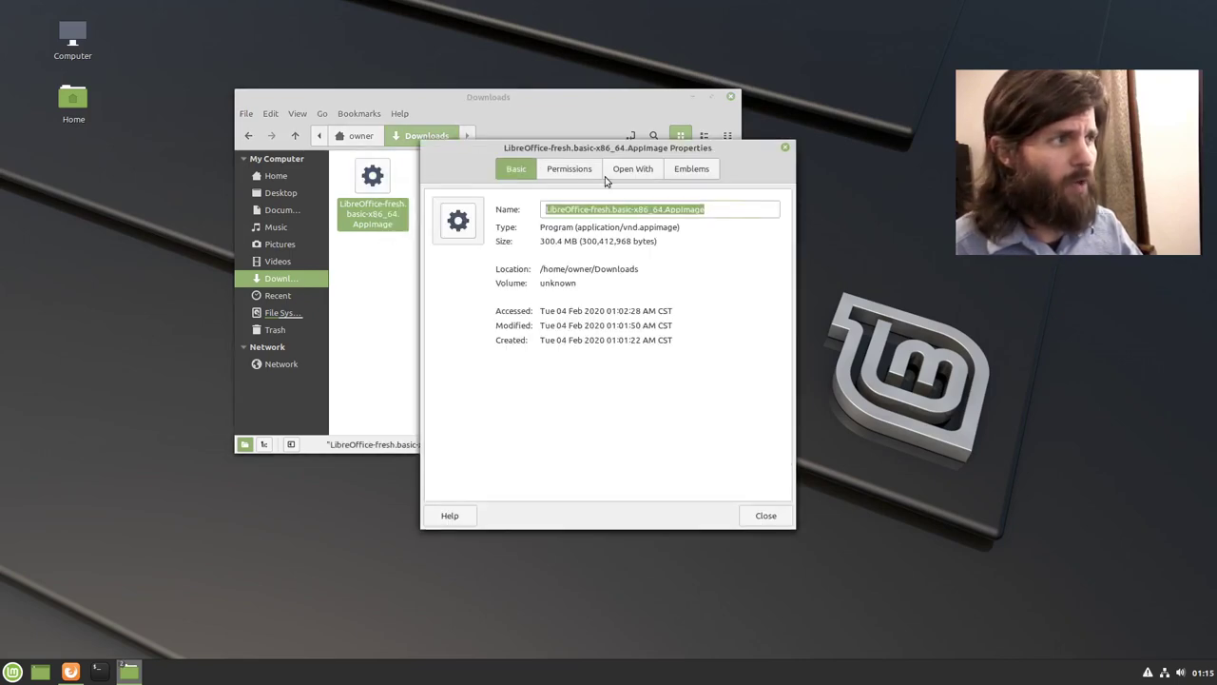
{"action": "left_click", "coordinate": [592, 173]}
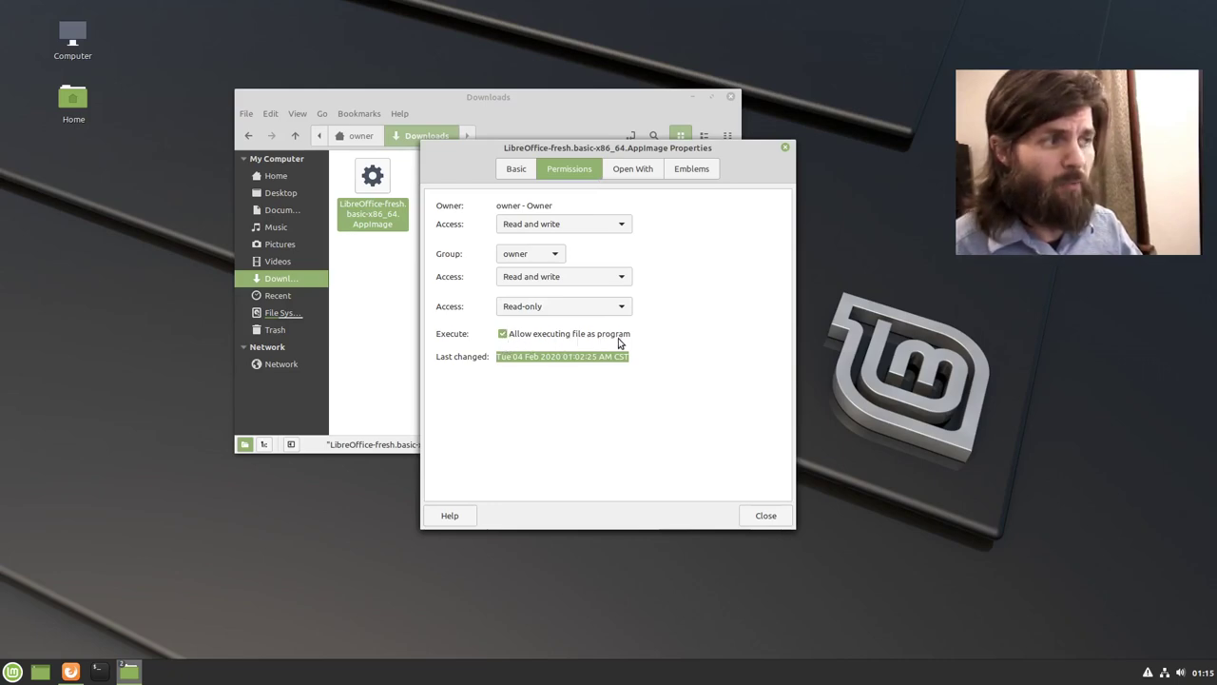
{"action": "left_click", "coordinate": [765, 516]}
- Run the LibreOffice AppImage from Downloads and create a new Writer document
{"action": "left_click", "coordinate": [414, 238]}
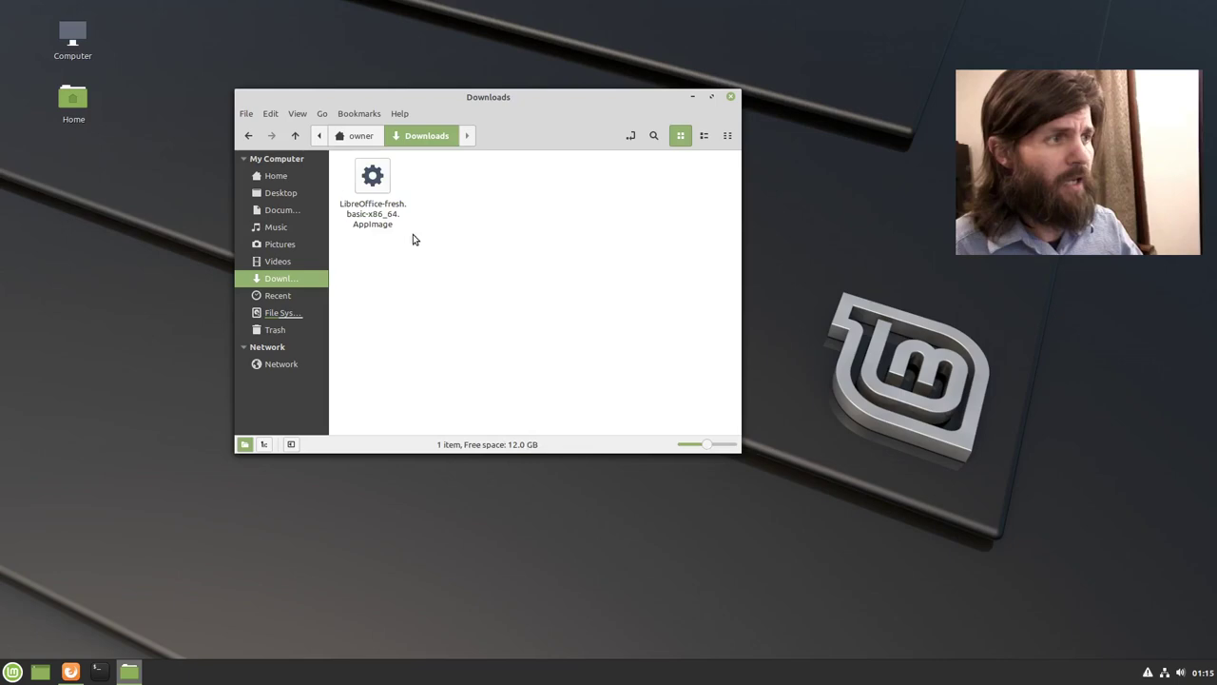
{"action": "double_click", "coordinate": [377, 190]}
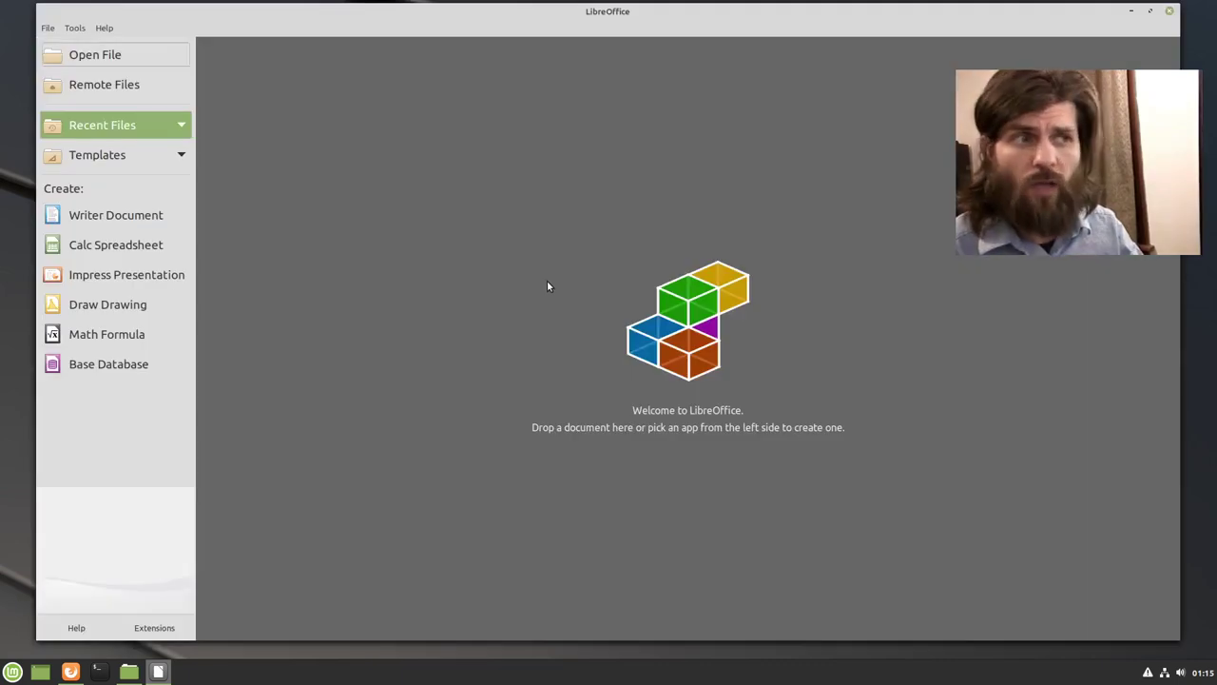
{"action": "left_click", "coordinate": [91, 222]}
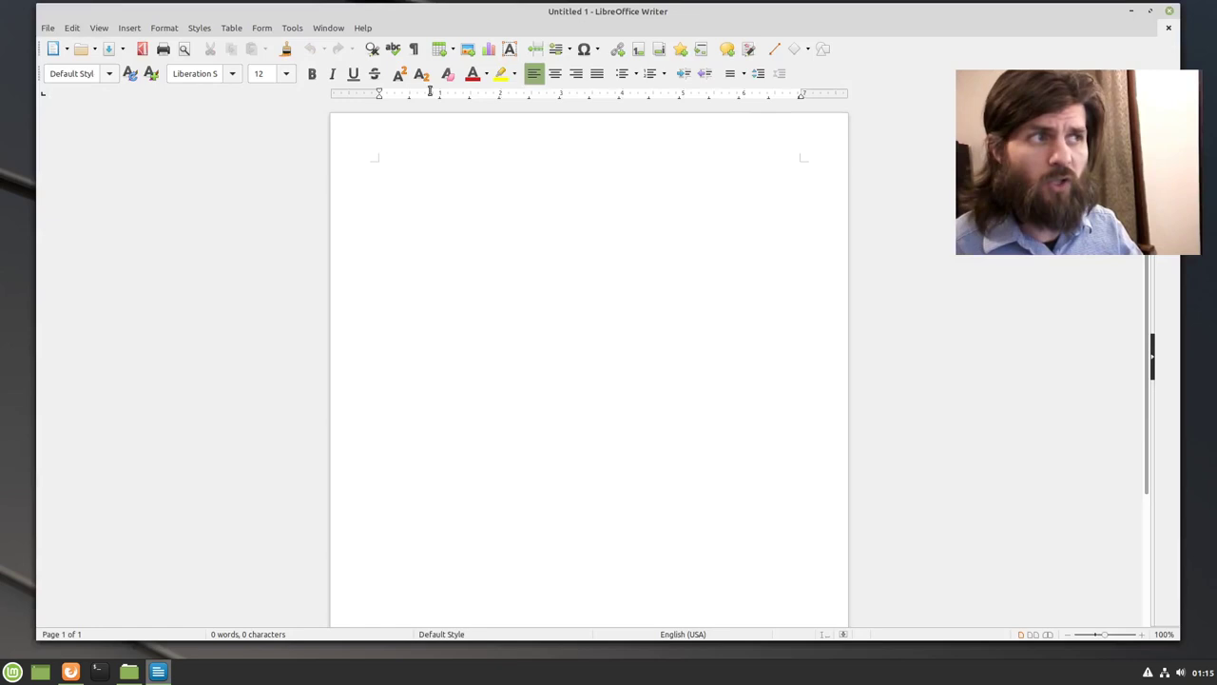
- Check the AppImage's LibreOffice version in the About LibreOffice window, highlighting the version number, and close Writer
{"action": "left_click", "coordinate": [370, 31]}
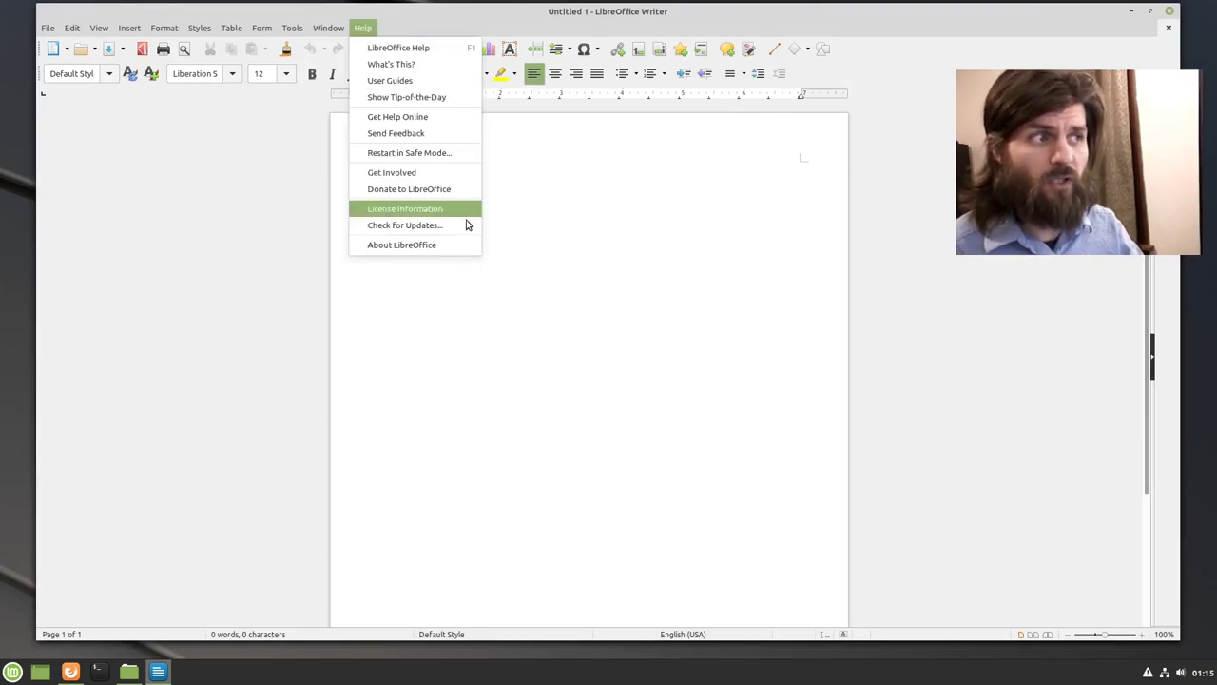
{"action": "left_click", "coordinate": [450, 244]}
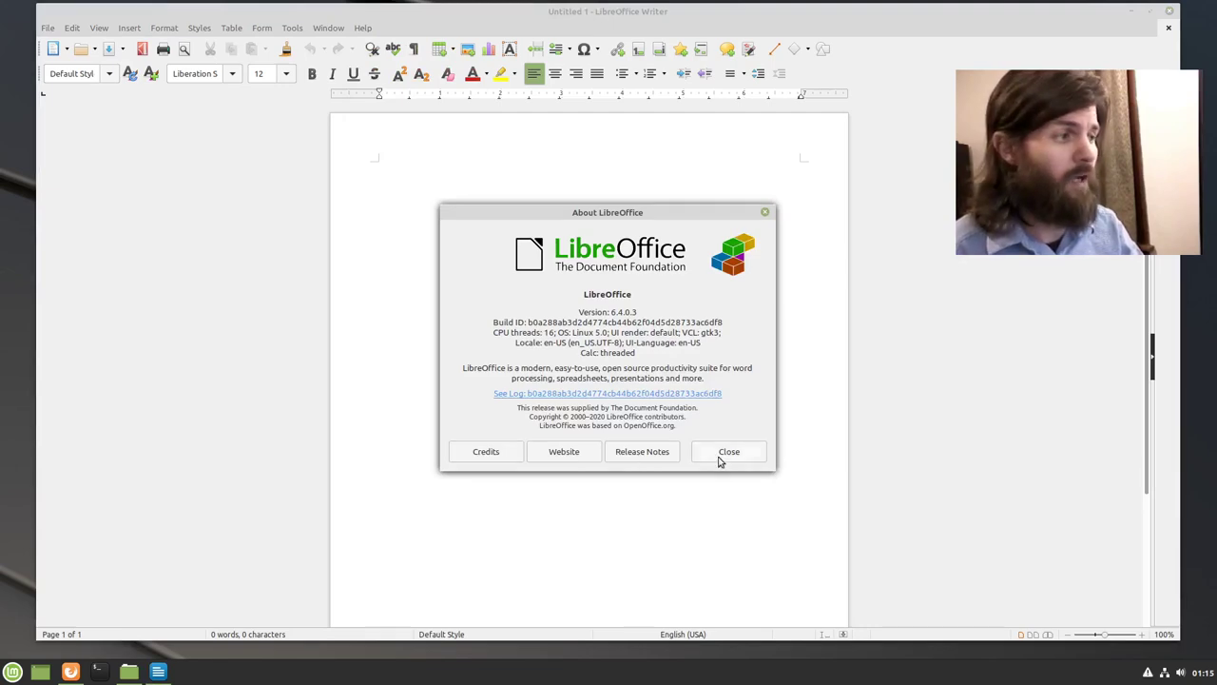
{"action": "left_click_drag", "start_coordinate": [607, 314], "coordinate": [641, 316]}
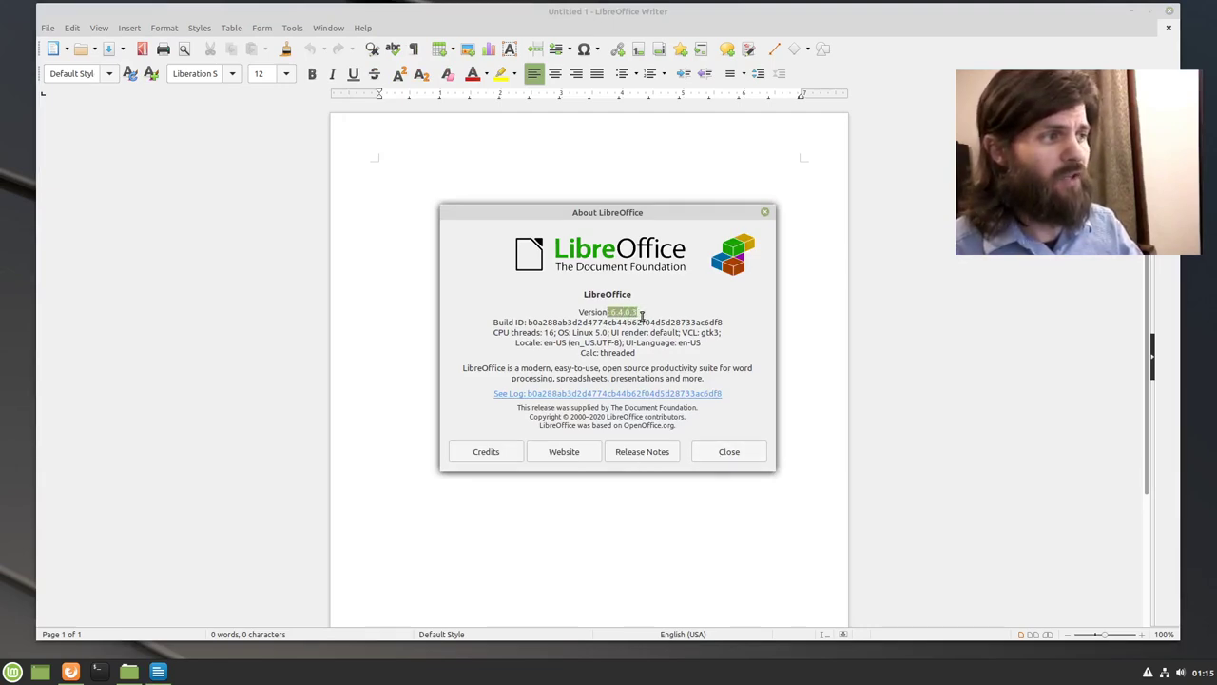
{"action": "left_click", "coordinate": [728, 454]}
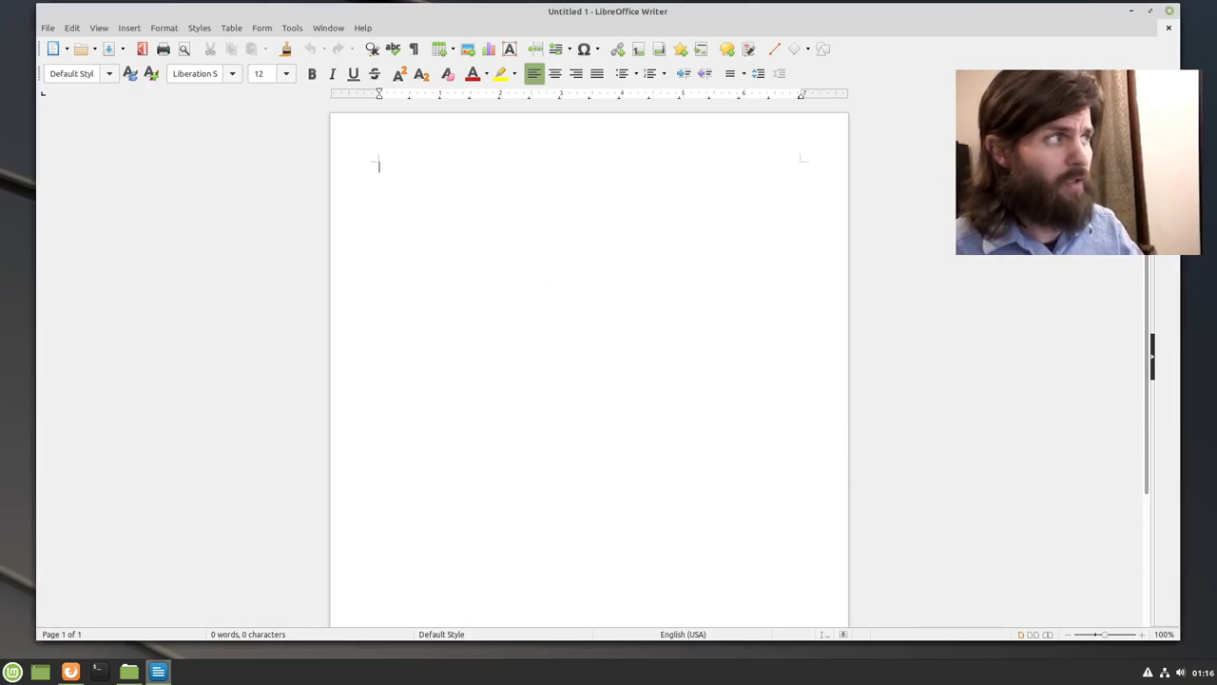
{"action": "left_click", "coordinate": [1169, 9]}
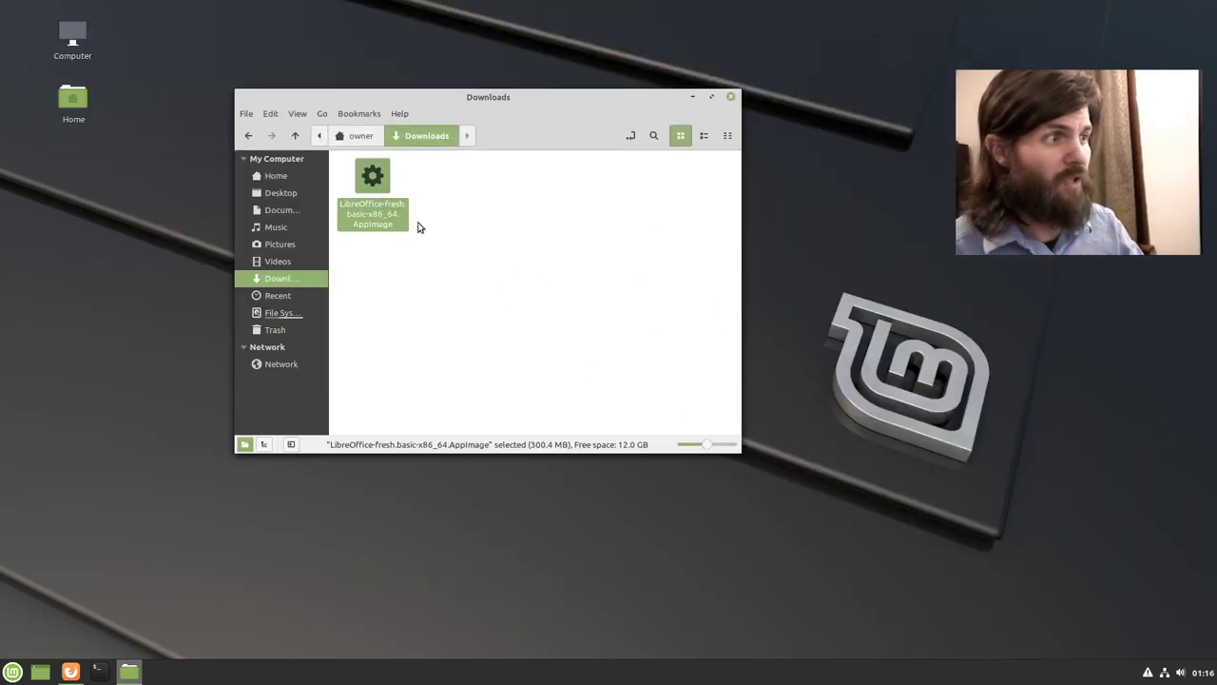
- Launch the installed LibreOffice Writer by searching the applications for "wri"
{"action": "left_click", "coordinate": [12, 672]}
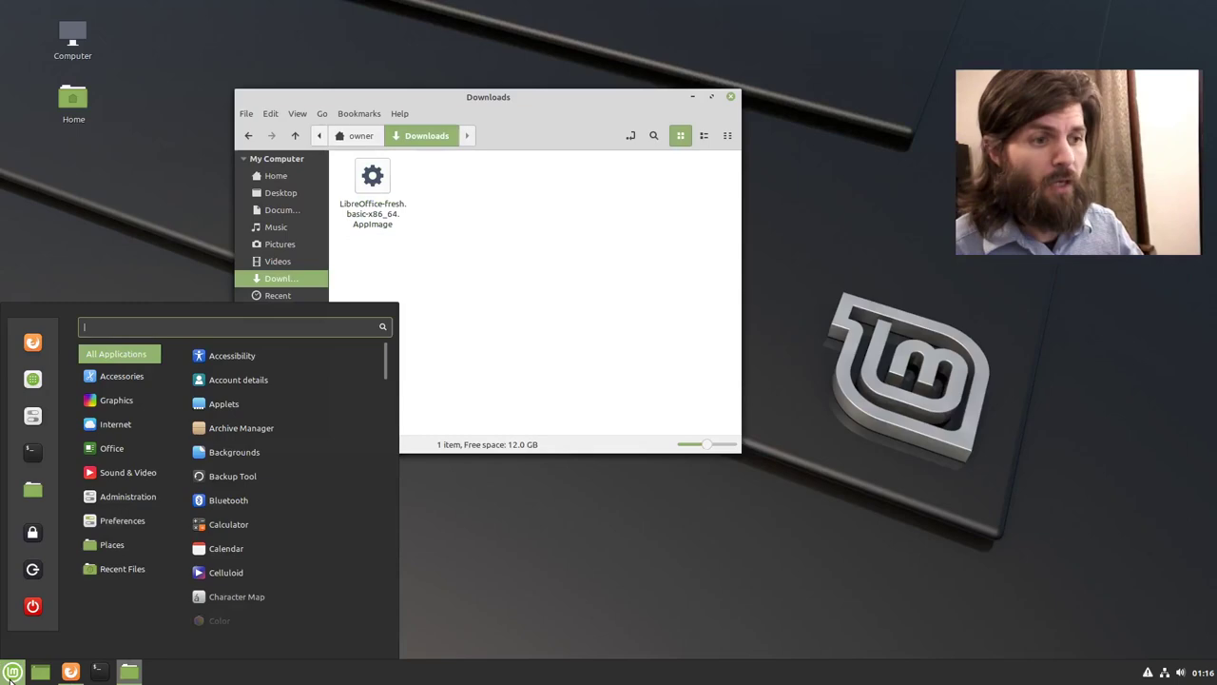
{"action": "type", "text": "wri"}
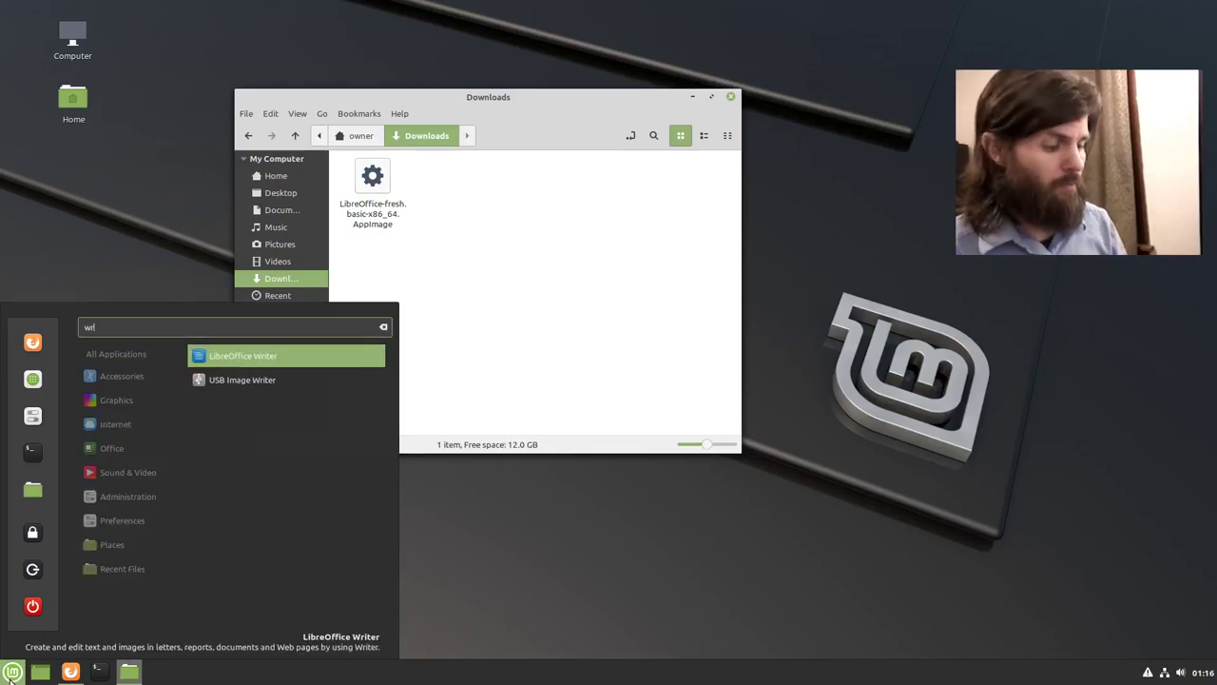
{"action": "key", "text": "Return"}
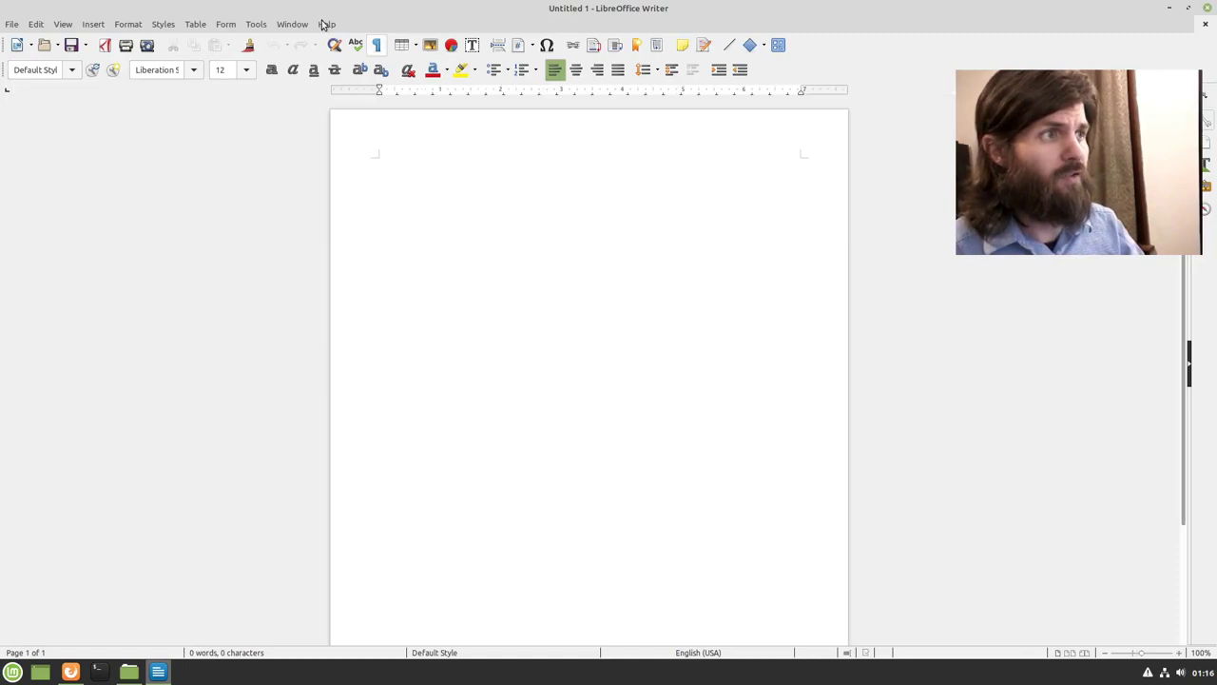
- Display the installed Writer's About LibreOffice window and move it aside to view the version
{"action": "left_click", "coordinate": [326, 24]}
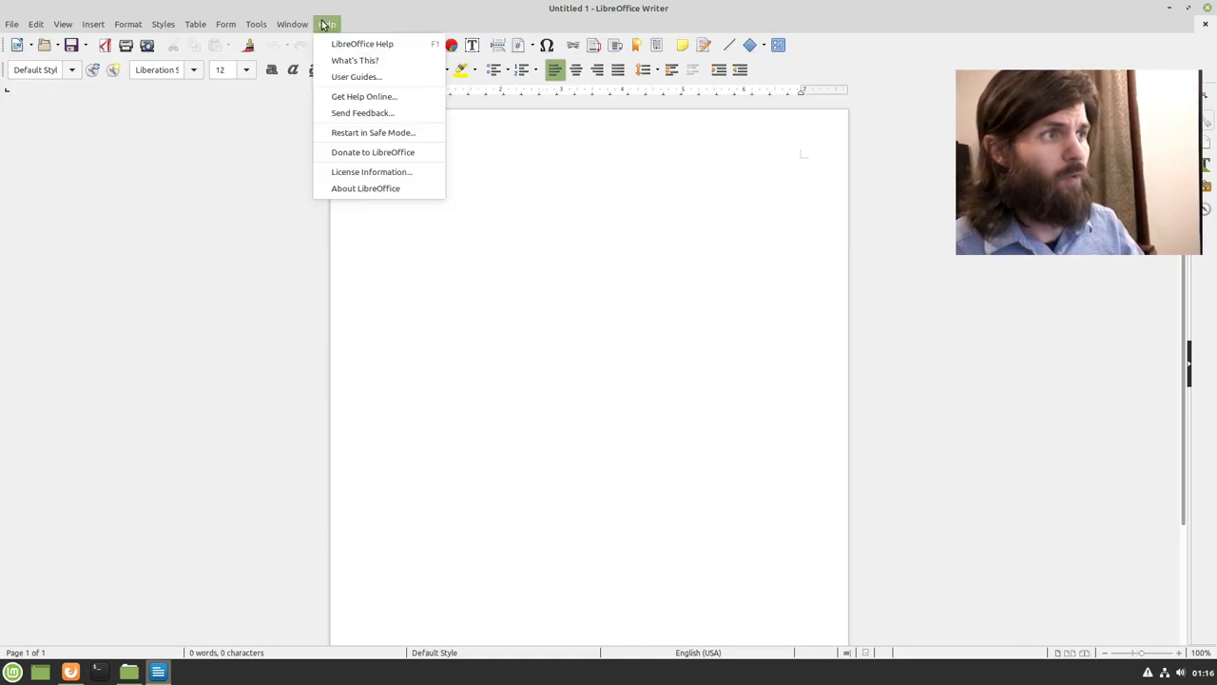
{"action": "left_click", "coordinate": [367, 187]}
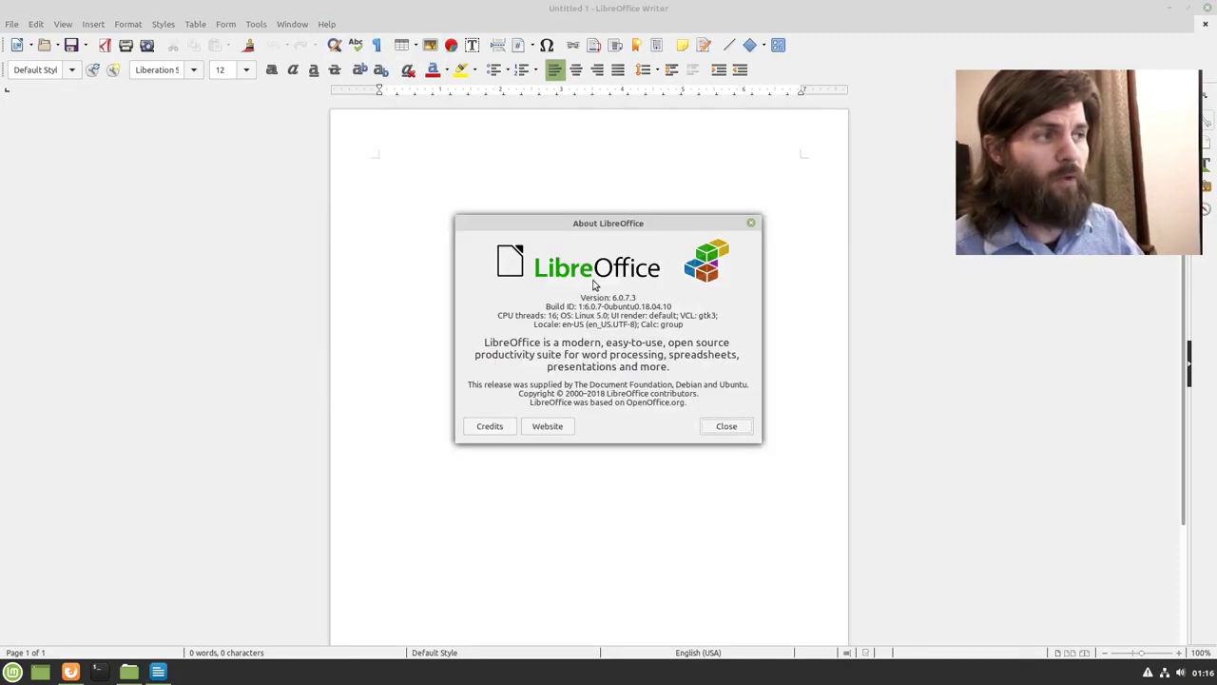
{"action": "left_click_drag", "start_coordinate": [618, 224], "coordinate": [352, 185]}
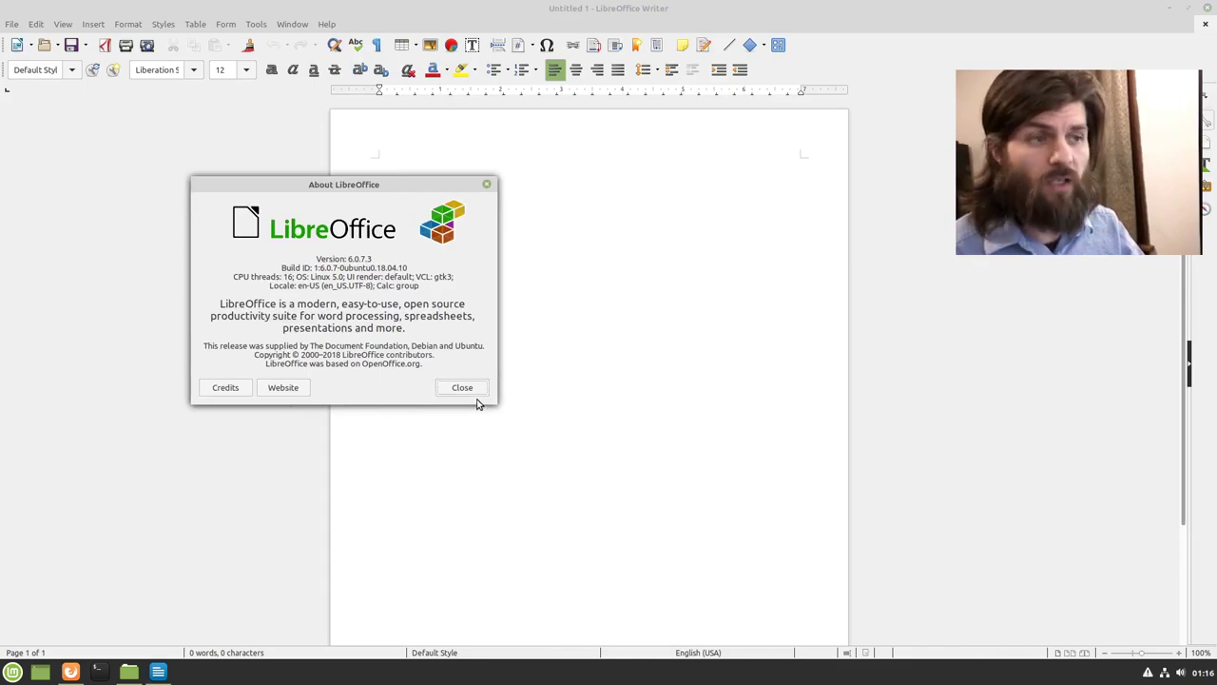
- Run the LibreOffice AppImage with a new Calc spreadsheet alongside the installed Writer and switch between the two windows
{"action": "left_click", "coordinate": [128, 672]}
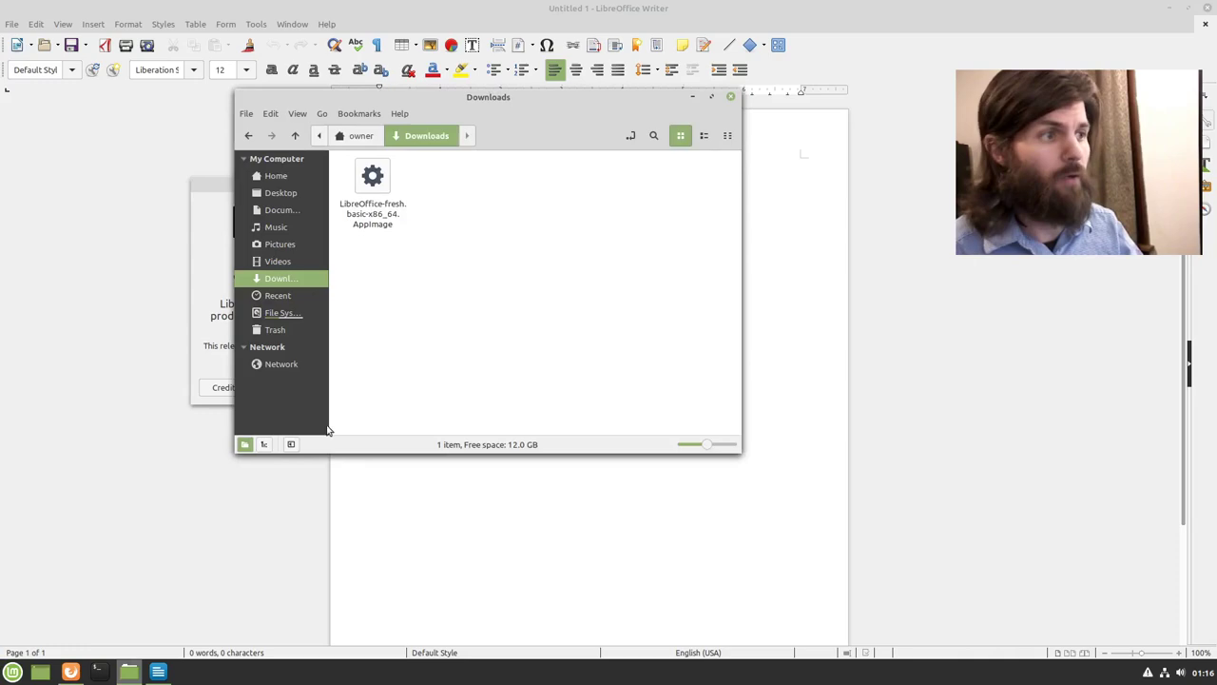
{"action": "double_click", "coordinate": [381, 182]}
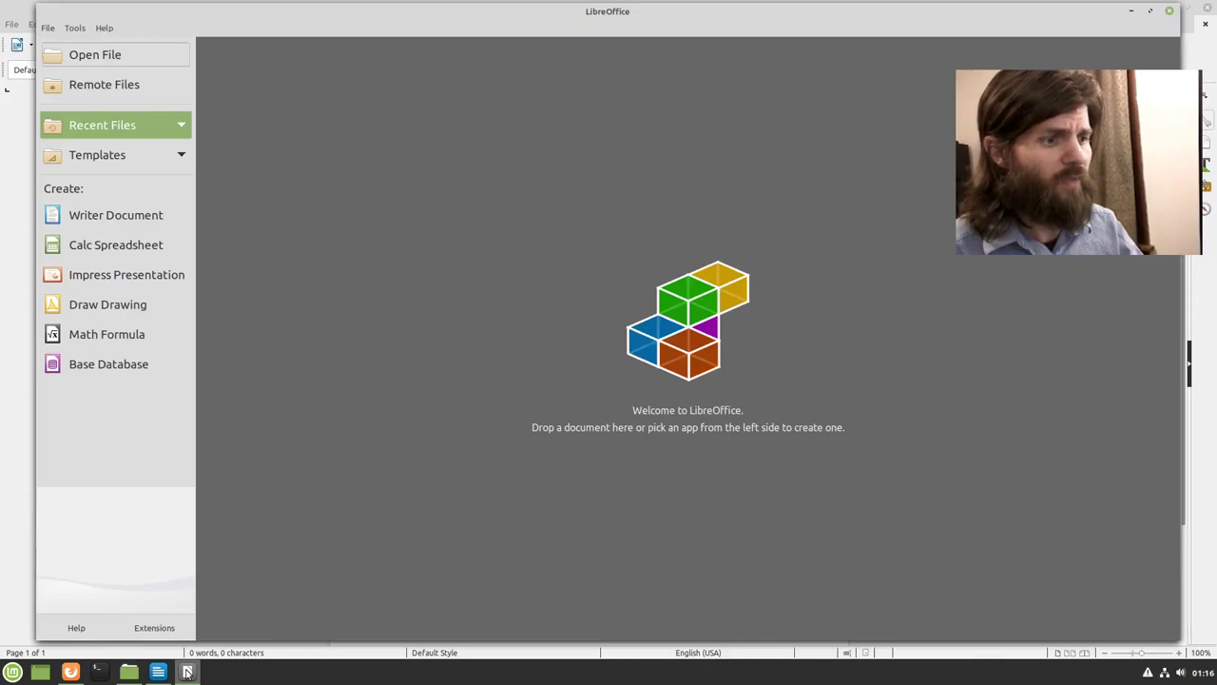
{"action": "left_click", "coordinate": [142, 247]}
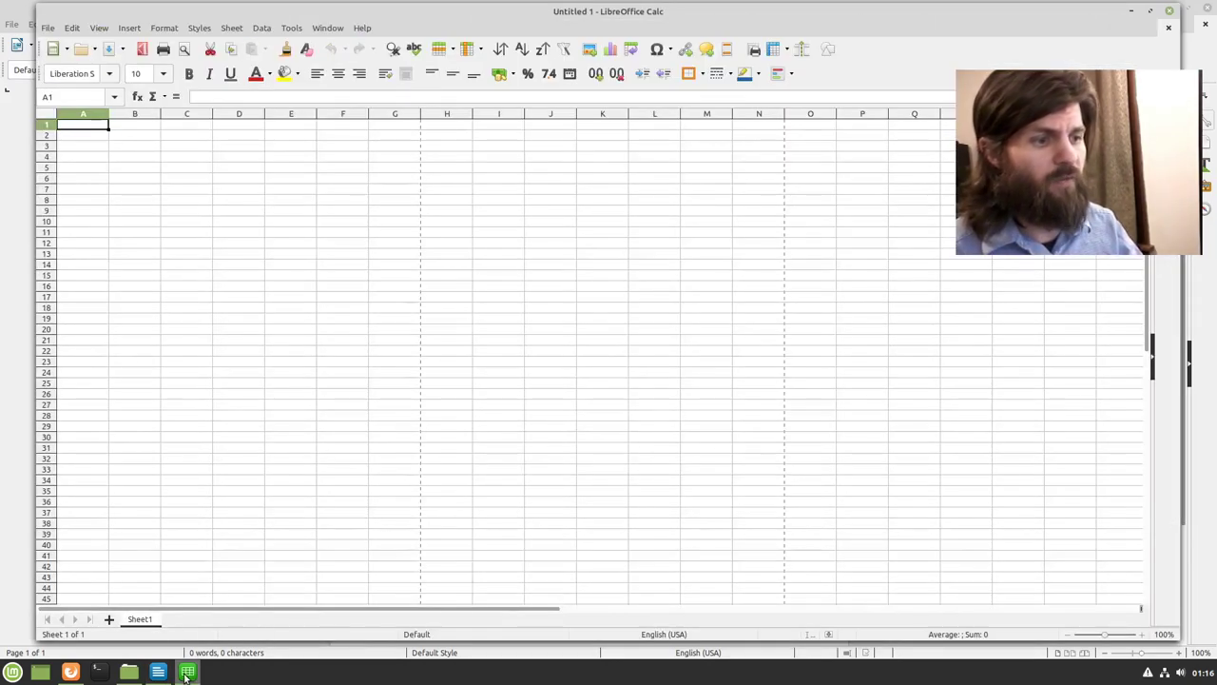
{"action": "left_click", "coordinate": [157, 672]}
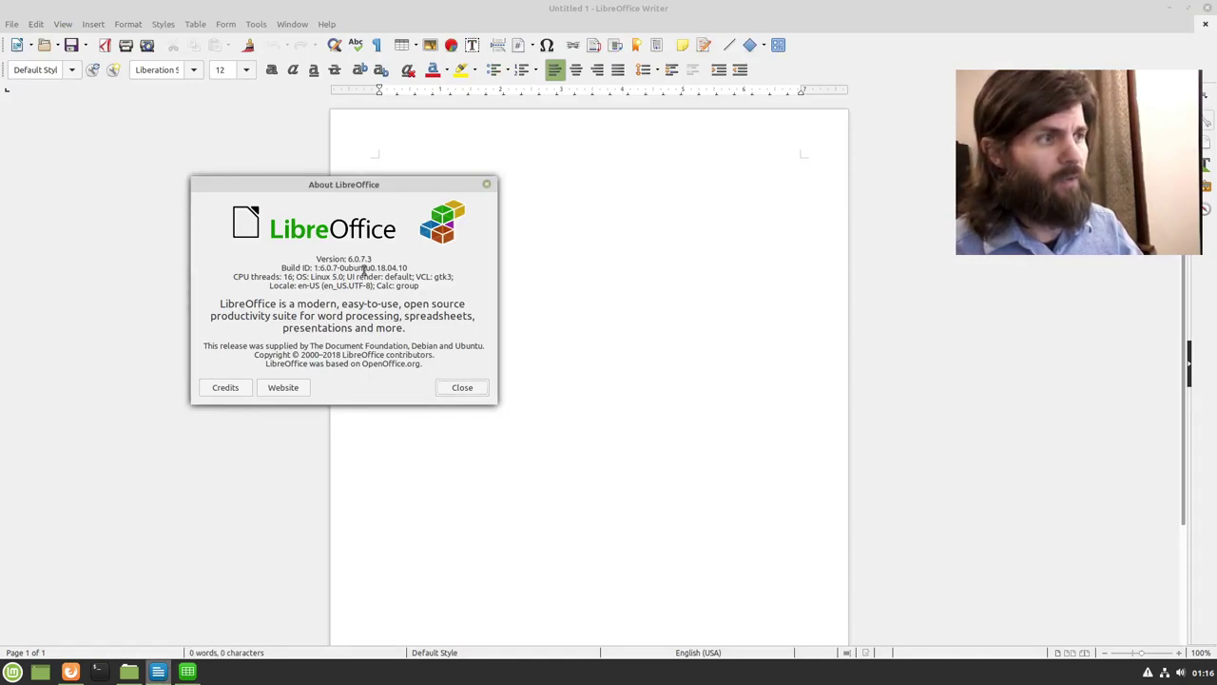
{"action": "left_click", "coordinate": [187, 671]}
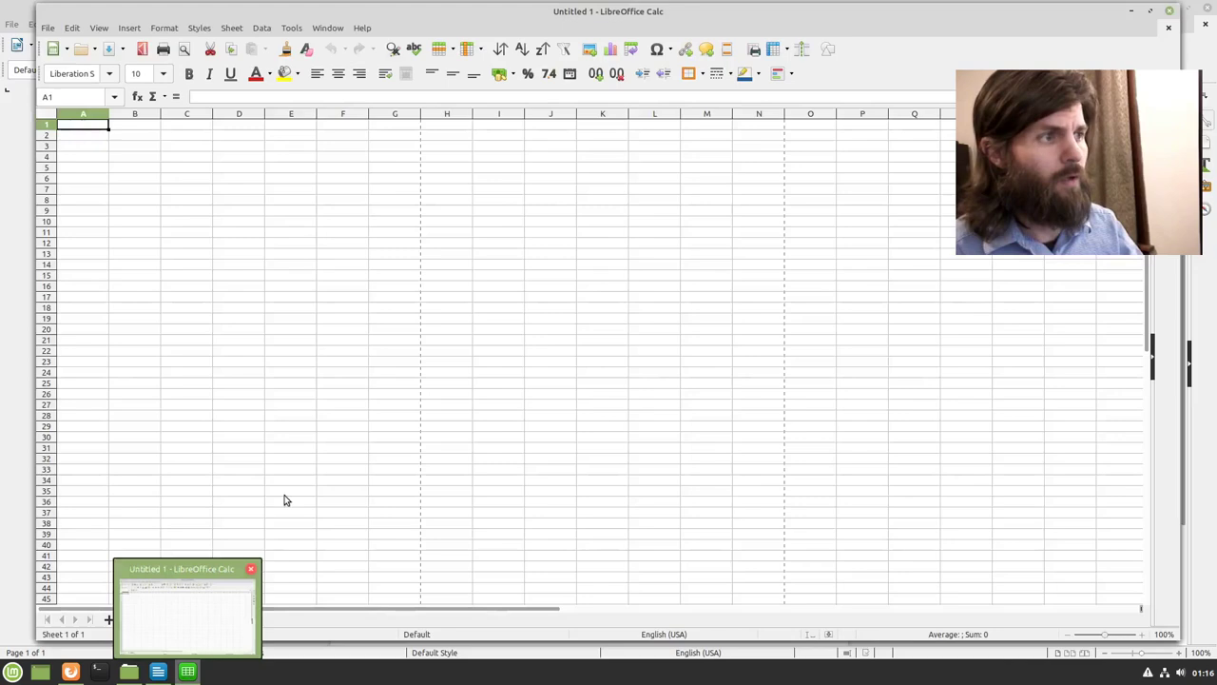
- Check the AppImage's LibreOffice version in Calc's About LibreOffice window and dismiss it
{"action": "left_click", "coordinate": [363, 29]}
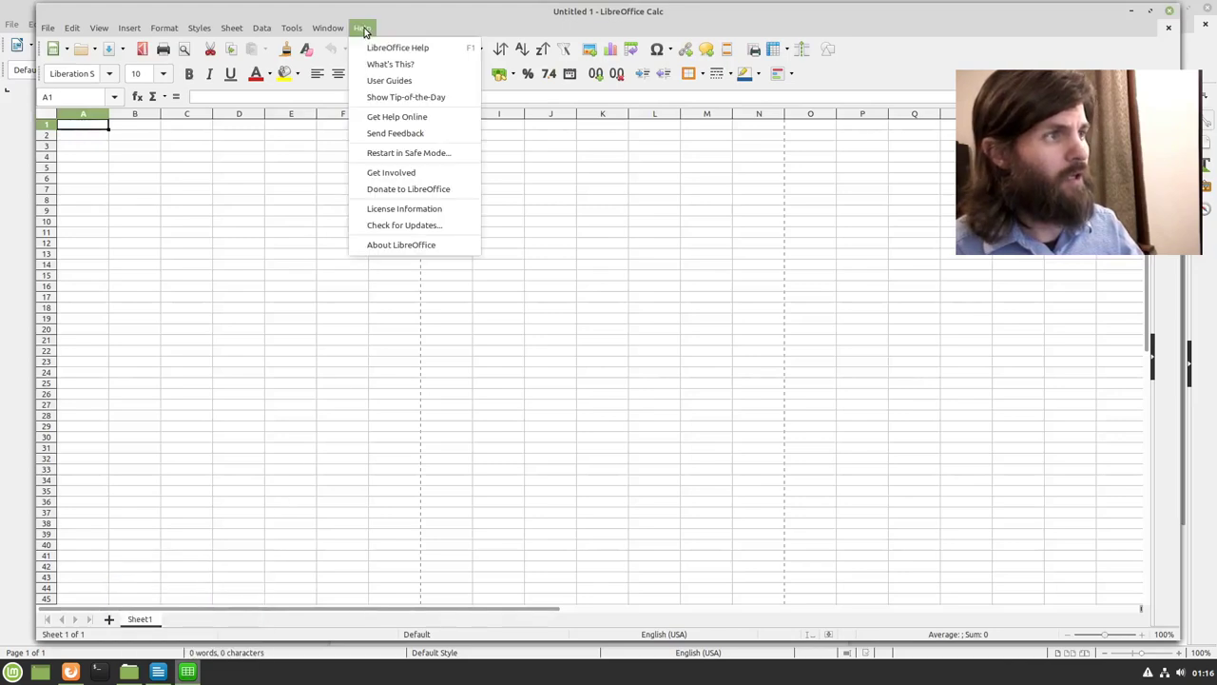
{"action": "left_click", "coordinate": [415, 247]}
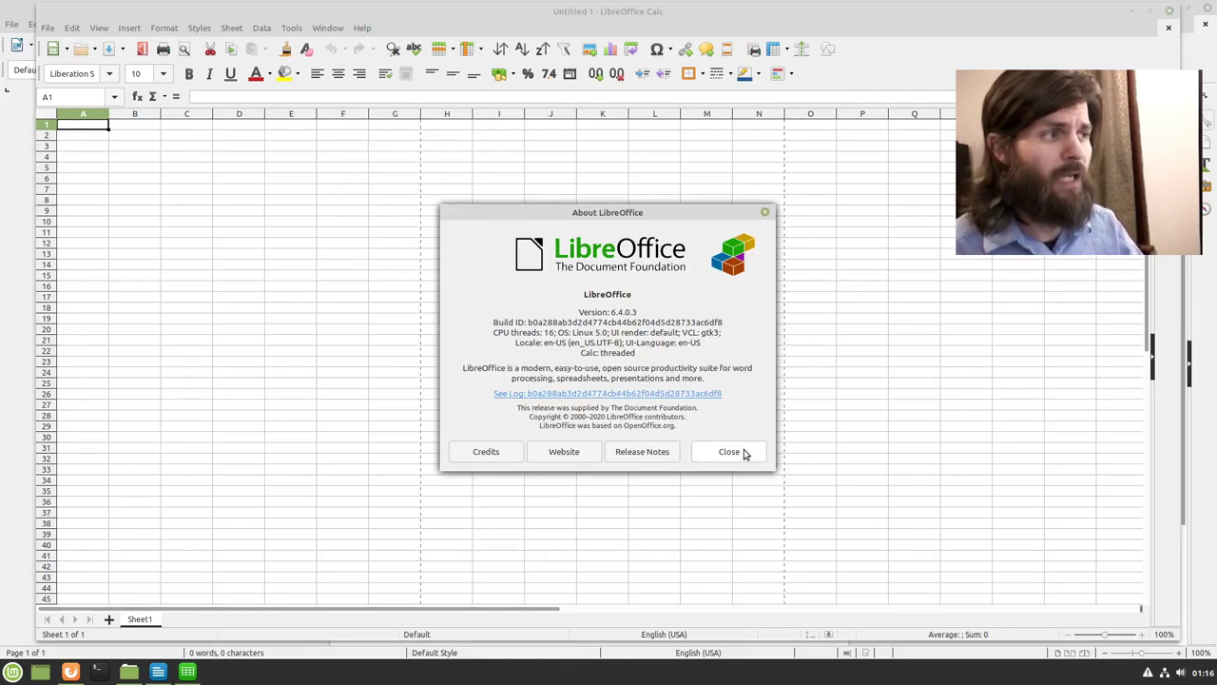
{"action": "left_click", "coordinate": [745, 454]}
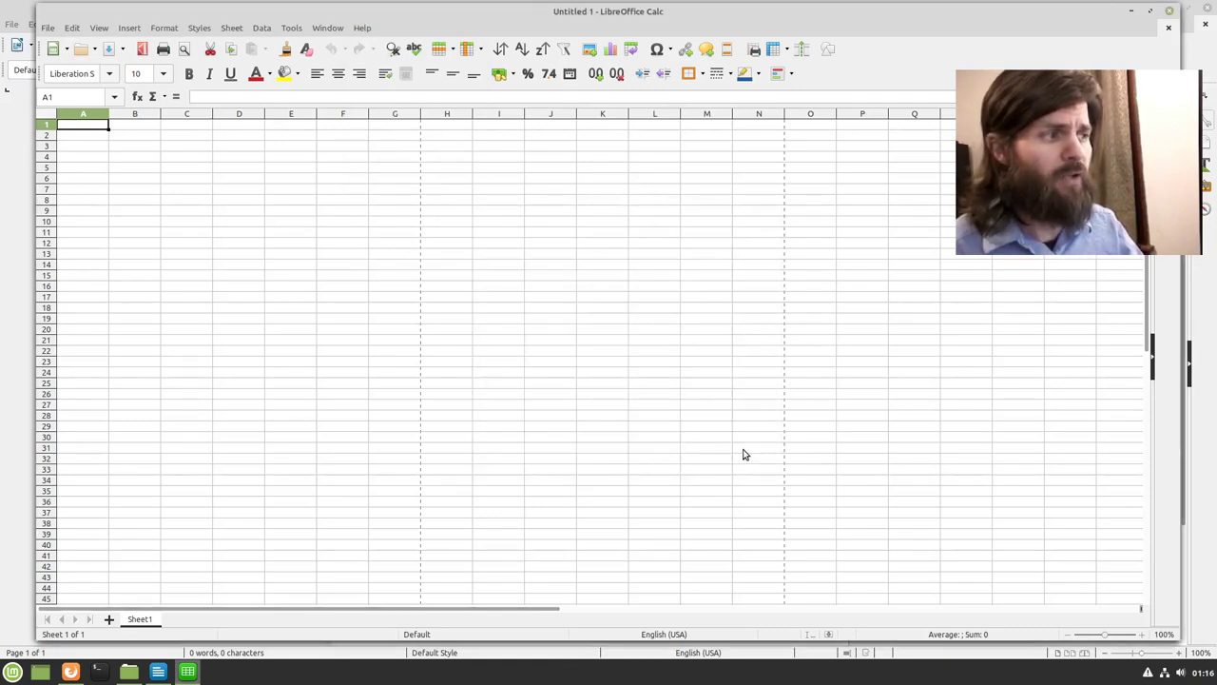
- Close the Calc spreadsheet, the installed Writer's About LibreOffice window and Writer itself
{"action": "left_click", "coordinate": [1170, 10]}
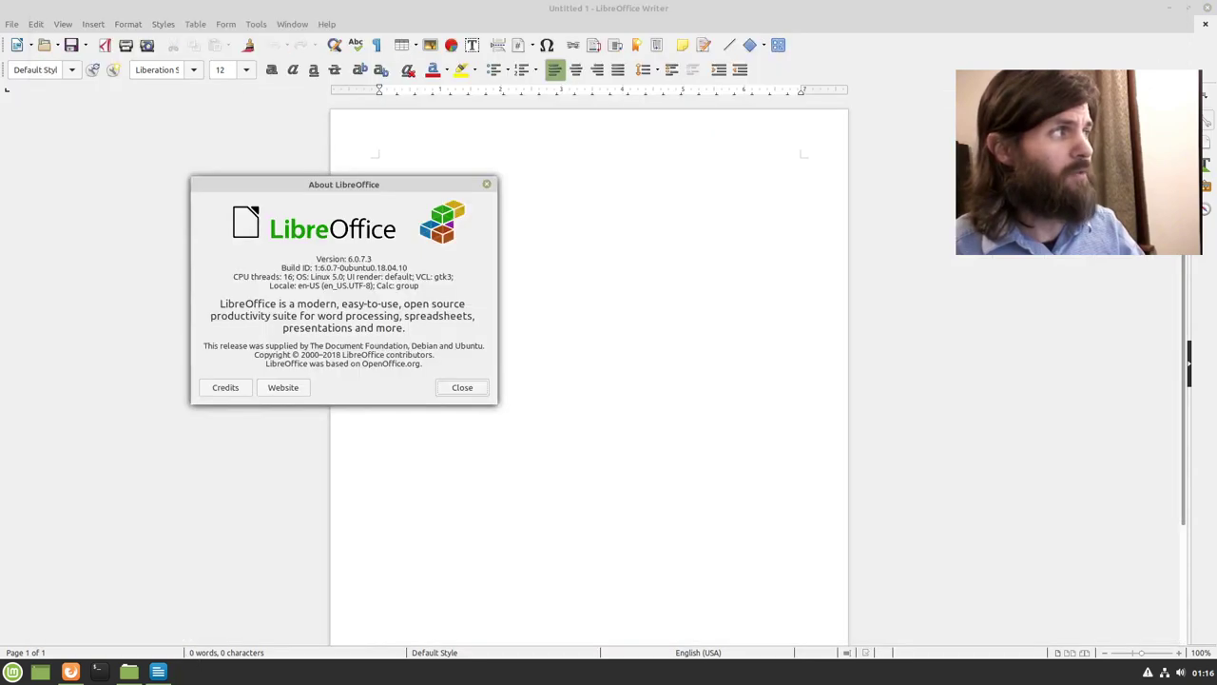
{"action": "left_click", "coordinate": [445, 389]}
{"action": "left_click", "coordinate": [1207, 8]}
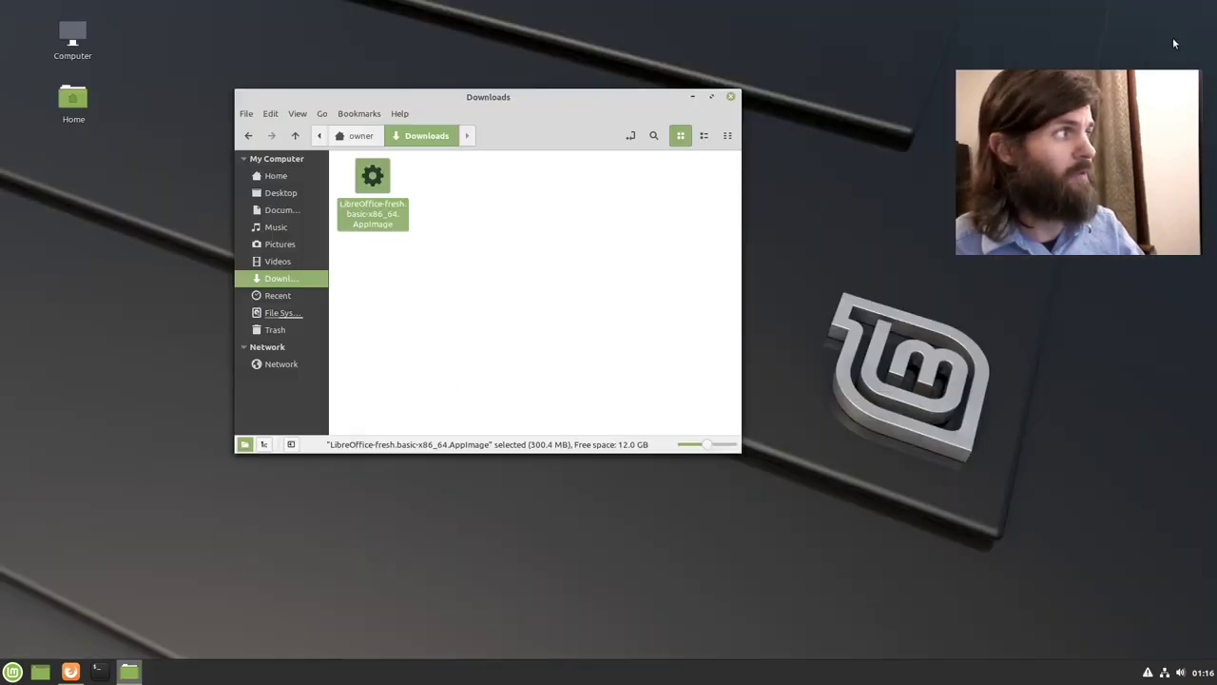
{"action": "left_click", "coordinate": [373, 213]}
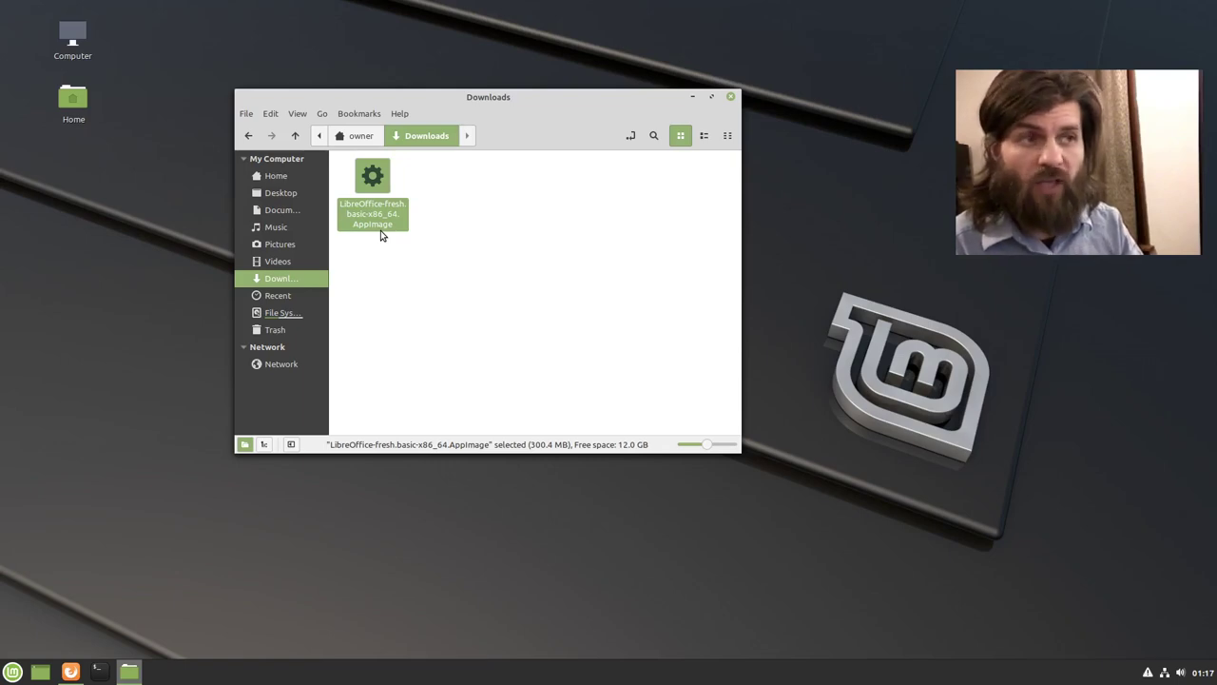
{"action": "left_click", "coordinate": [399, 249]}
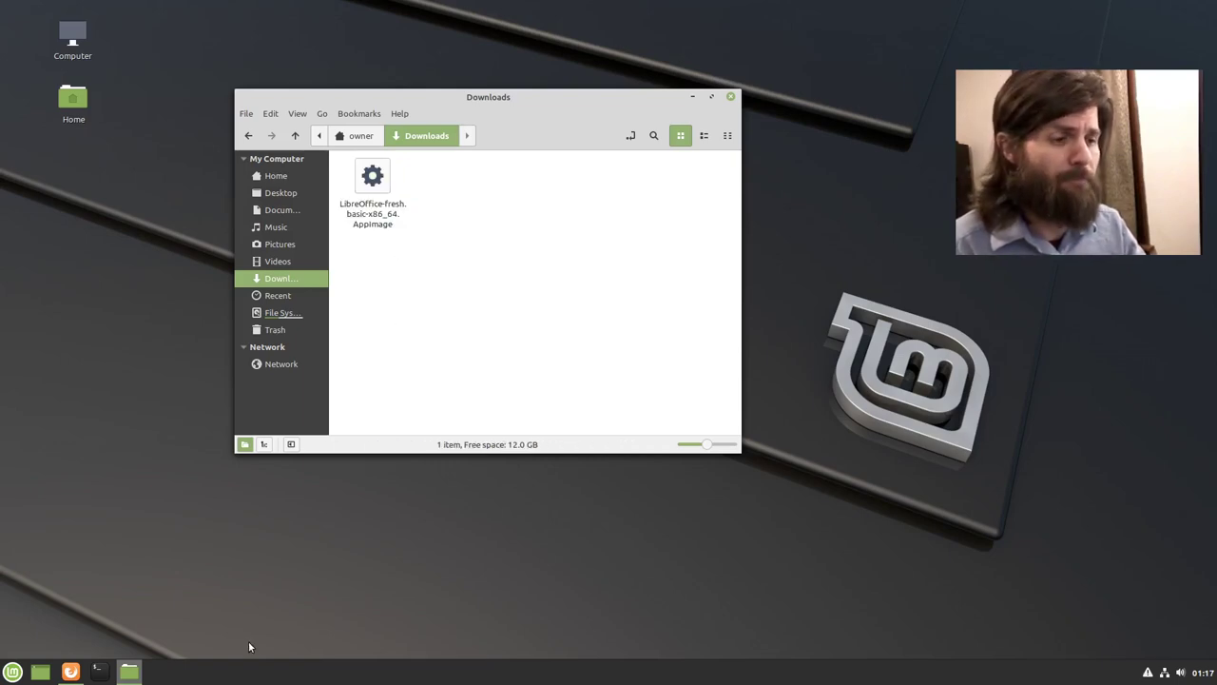
- Switch to Firefox and read the RetroEdge.Tech article about downloading LBRY as an AppImage
{"action": "left_click", "coordinate": [72, 673]}
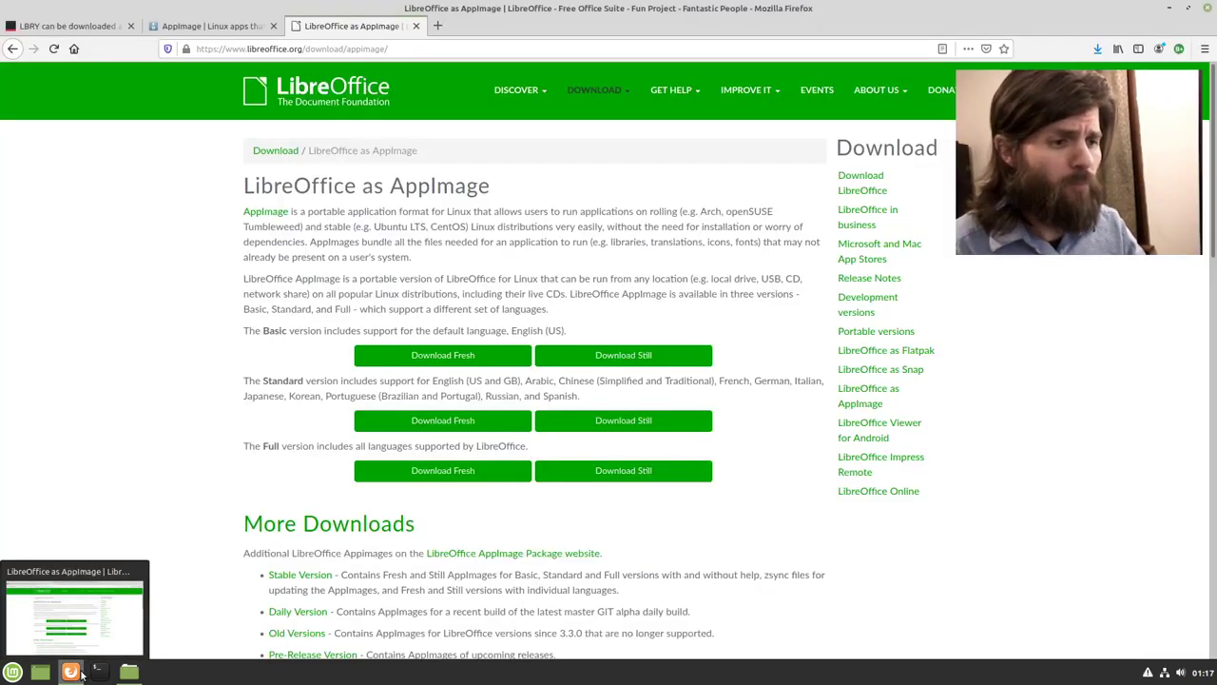
{"action": "left_click", "coordinate": [67, 26]}
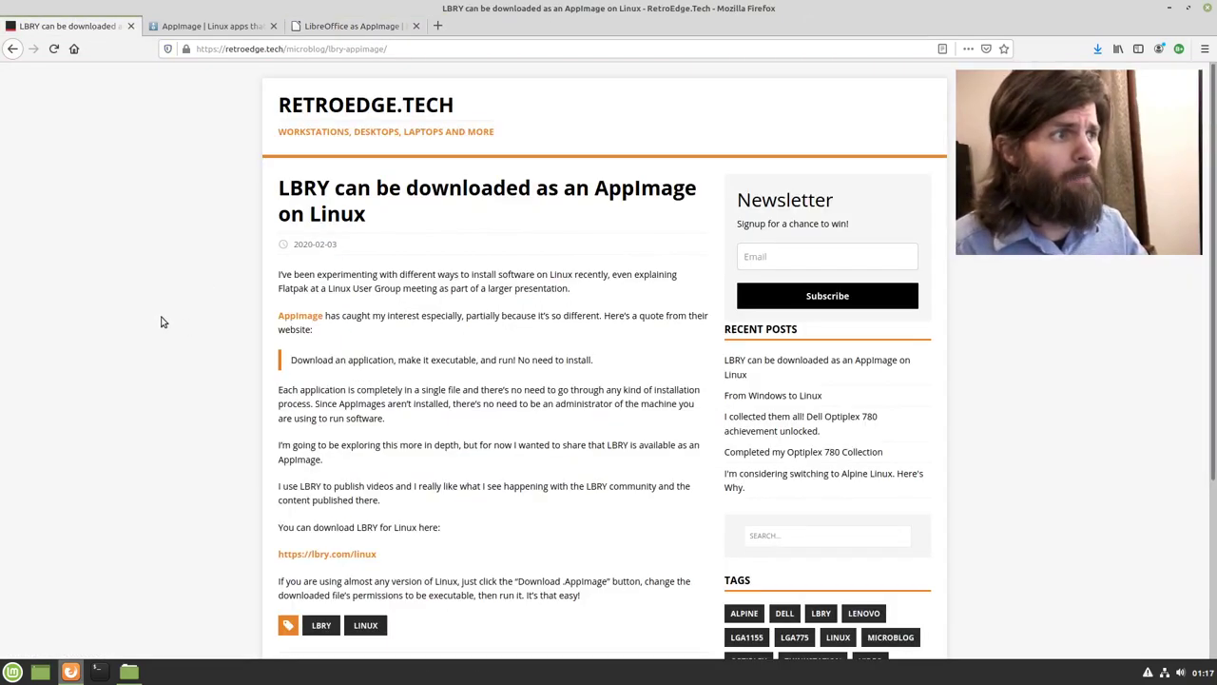
{"action": "scroll", "coordinate": [162, 322], "scroll_direction": "down", "scroll_amount": 1}
{"action": "scroll", "coordinate": [161, 321], "scroll_direction": "up", "scroll_amount": 1}
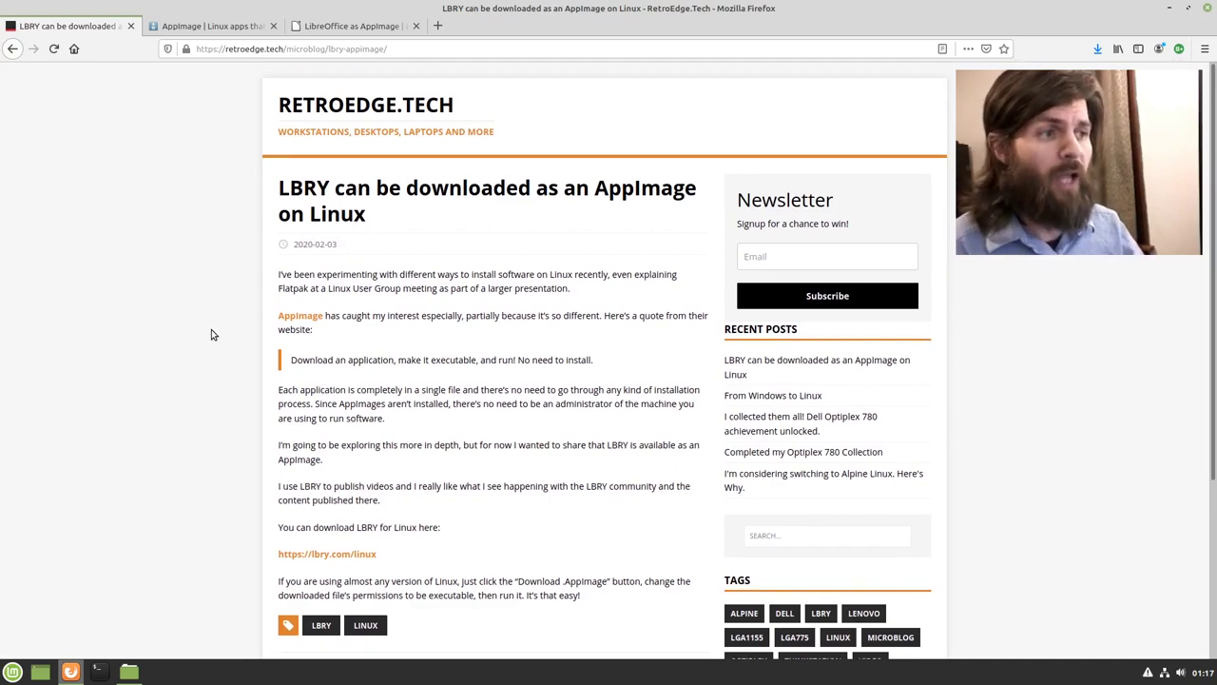
{"action": "scroll", "coordinate": [209, 336], "scroll_direction": "down", "scroll_amount": 2}
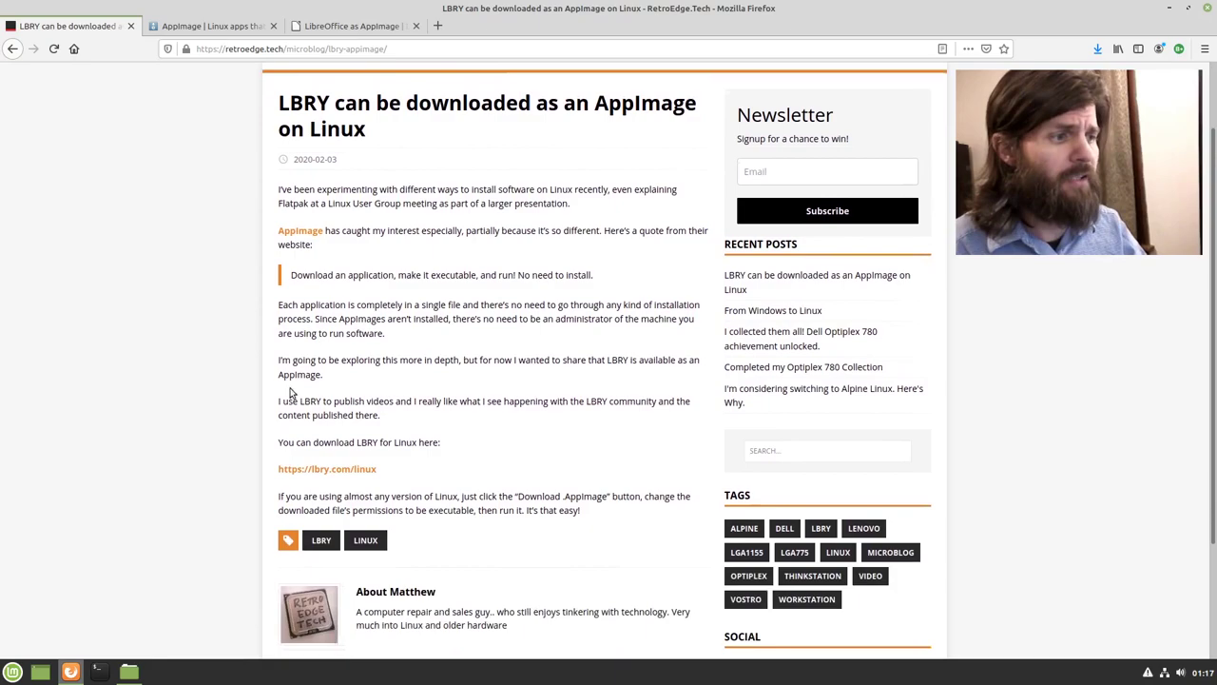
{"action": "scroll", "coordinate": [372, 380], "scroll_direction": "down", "scroll_amount": 1}
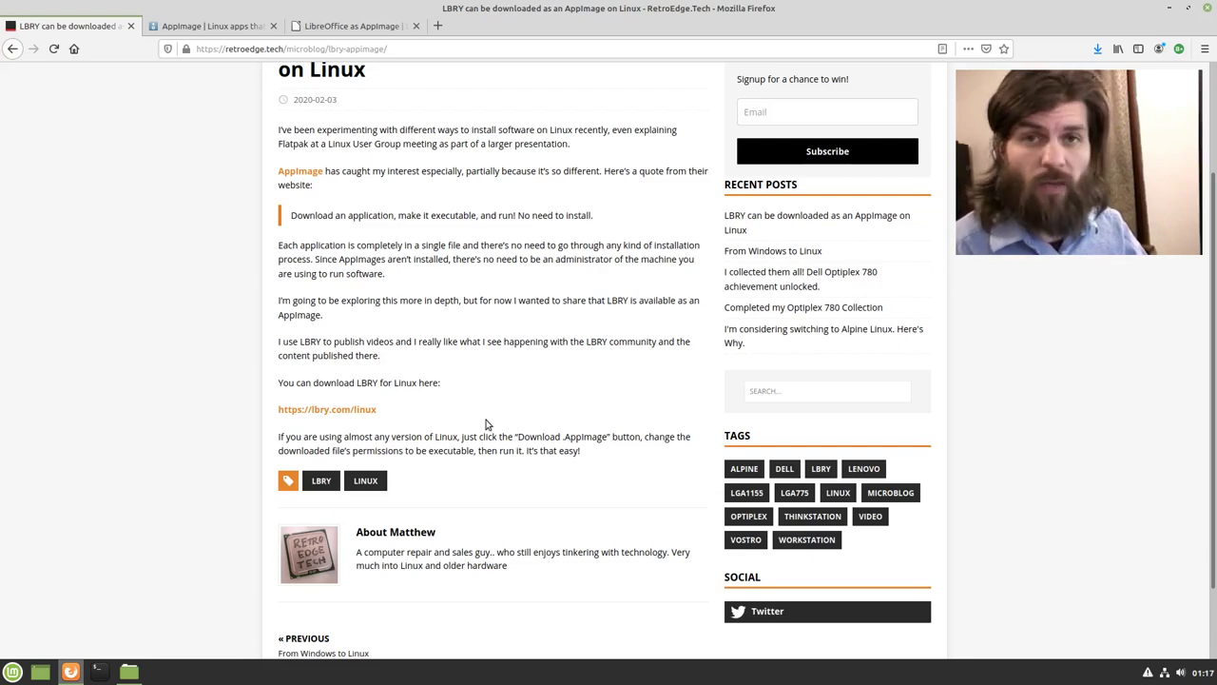
{"action": "middle_click", "coordinate": [353, 411]}
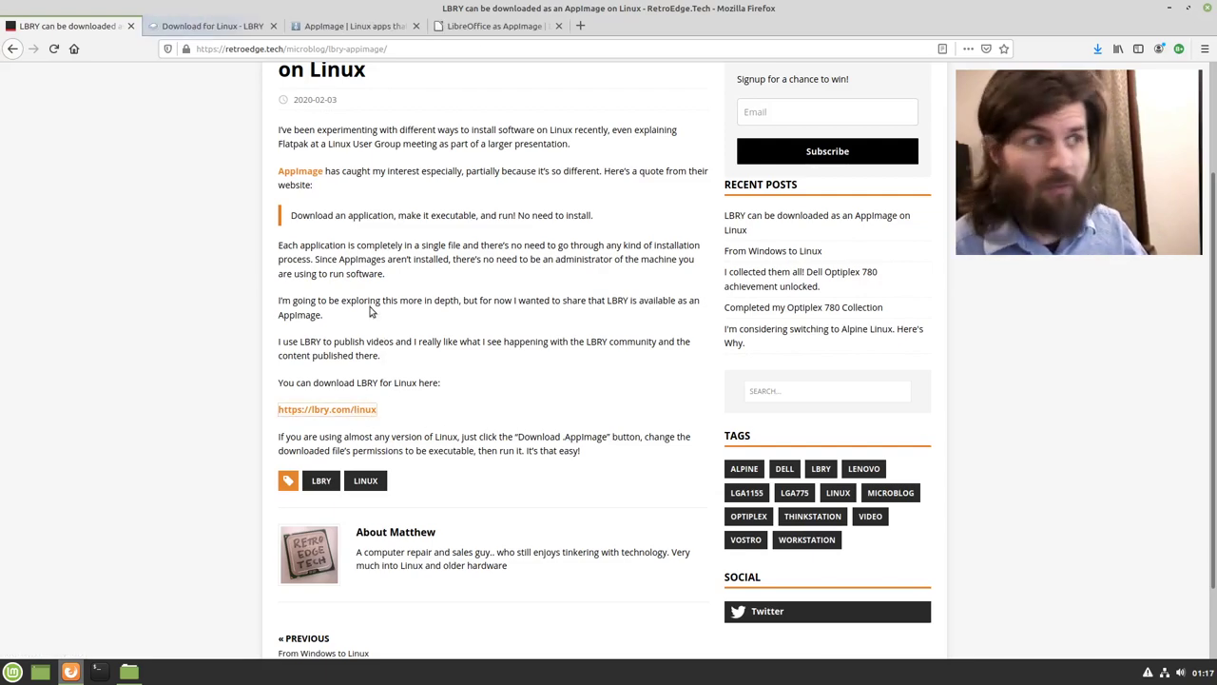
{"action": "left_click", "coordinate": [203, 27]}
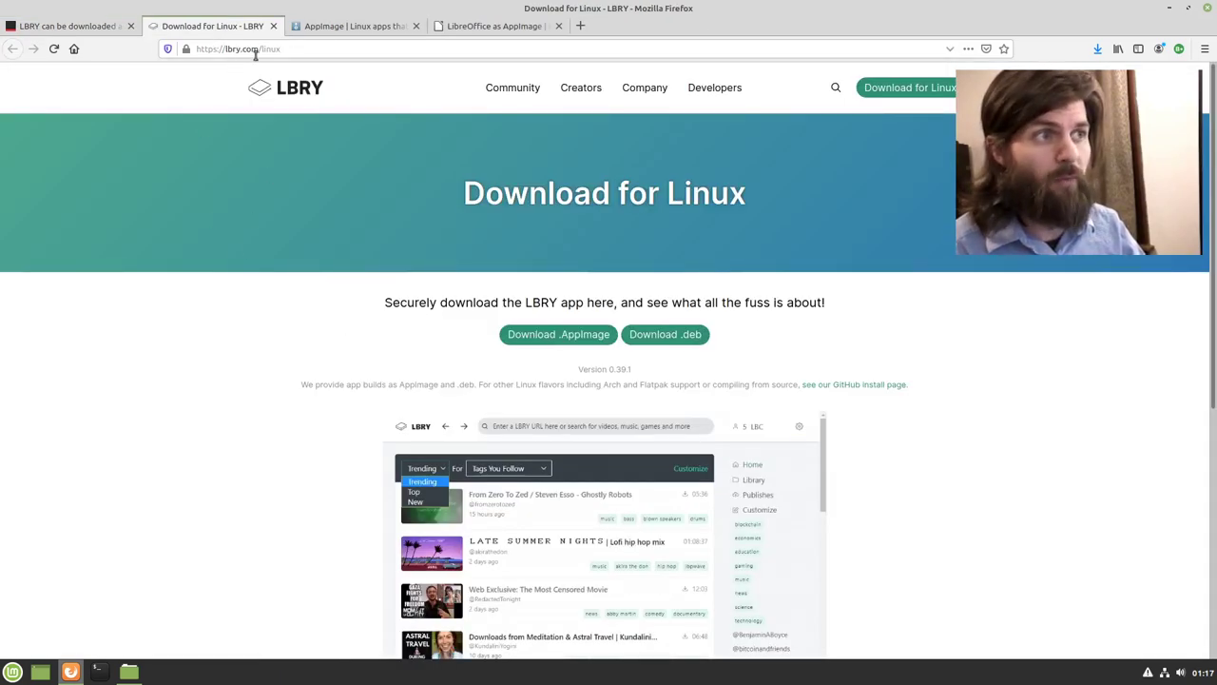
{"action": "scroll", "coordinate": [533, 314], "scroll_direction": "down", "scroll_amount": 2}
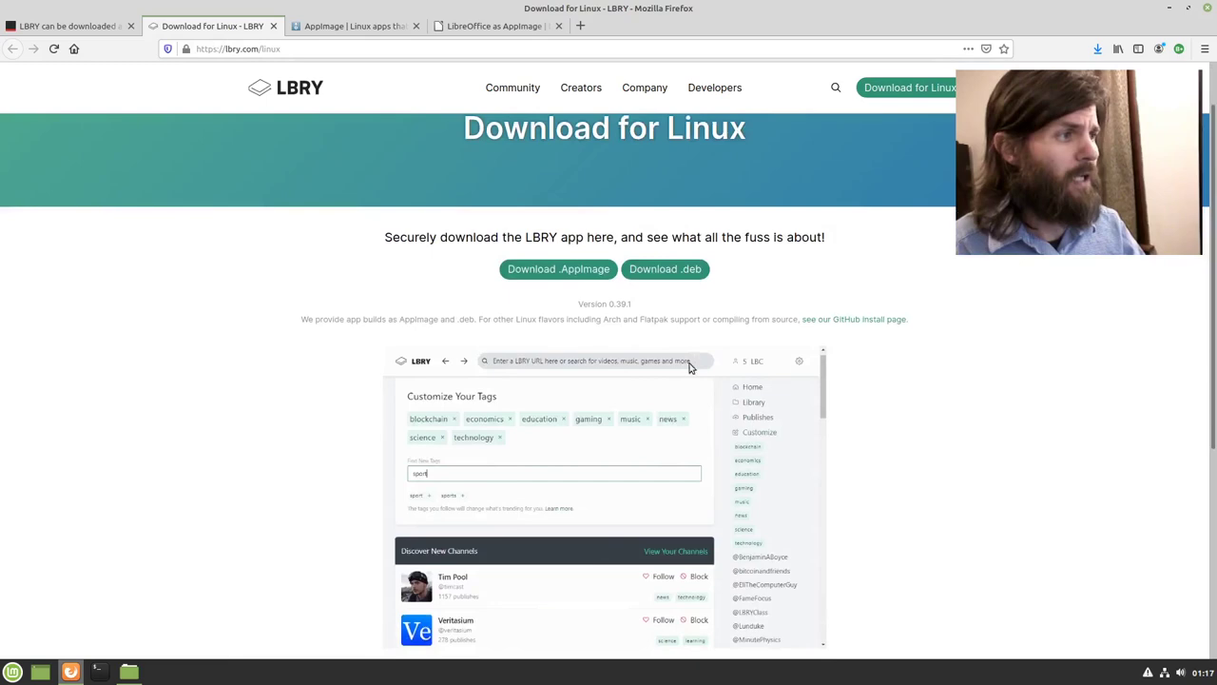
- Download LBRY_0.39.1.AppImage by saving the file, and return to the LBRY download page
{"action": "left_click", "coordinate": [540, 267]}
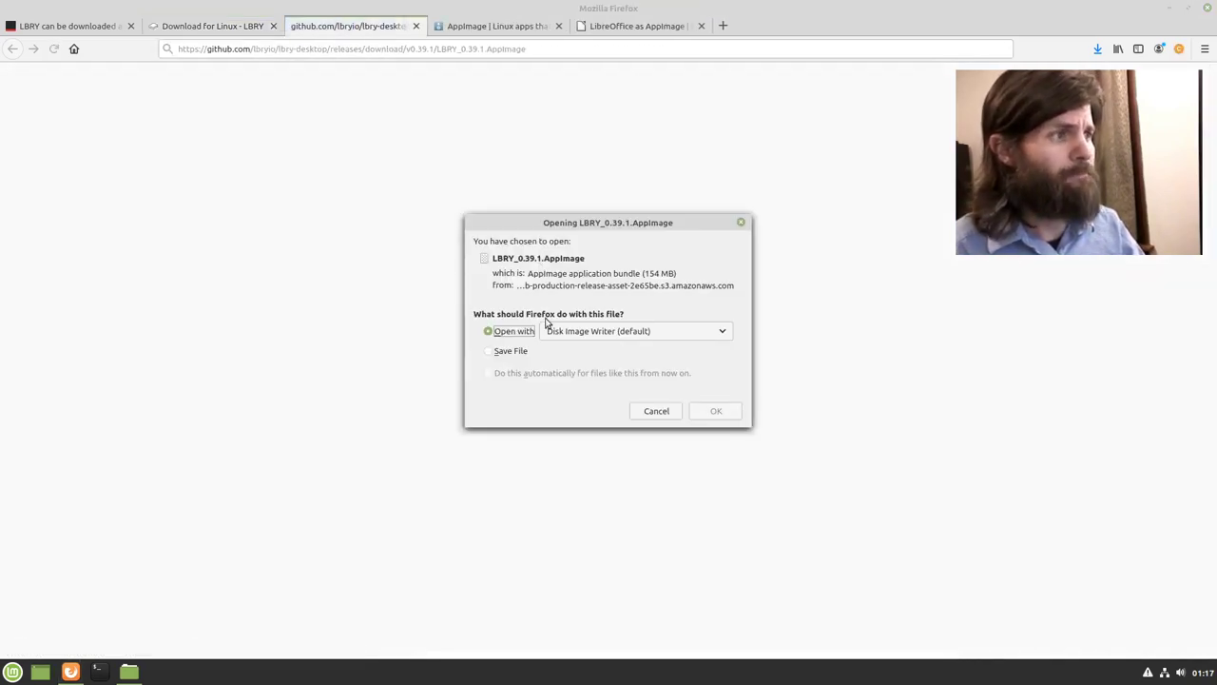
{"action": "left_click", "coordinate": [511, 354]}
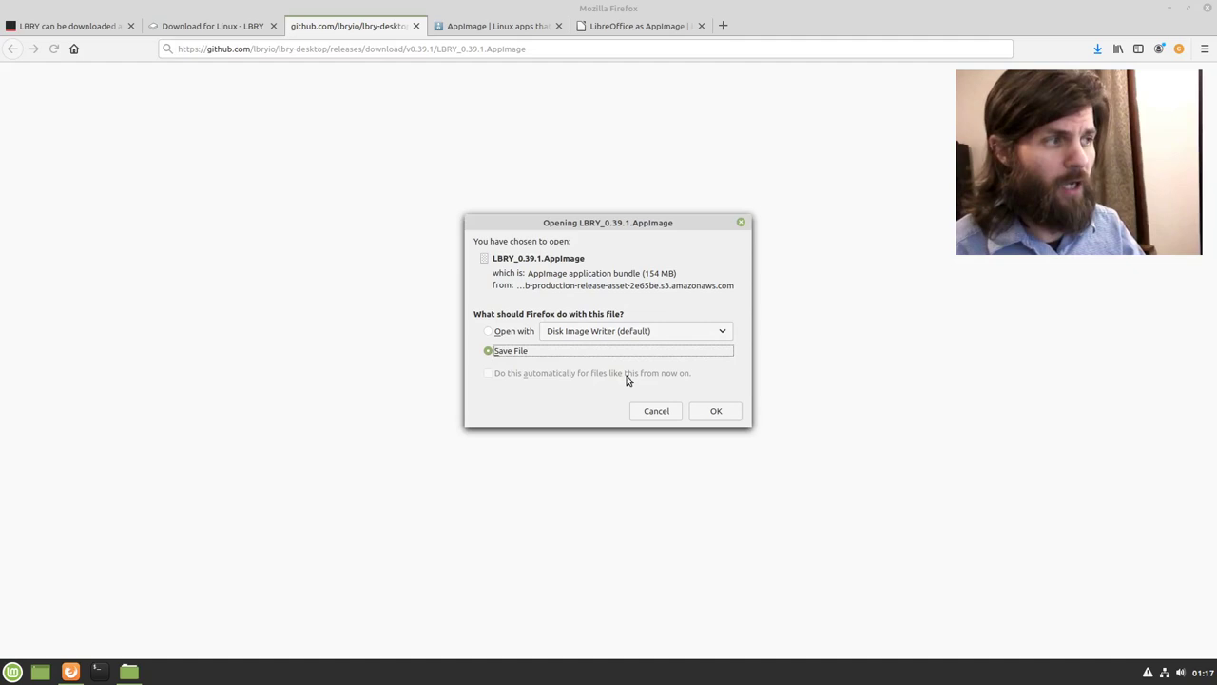
{"action": "left_click", "coordinate": [720, 415]}
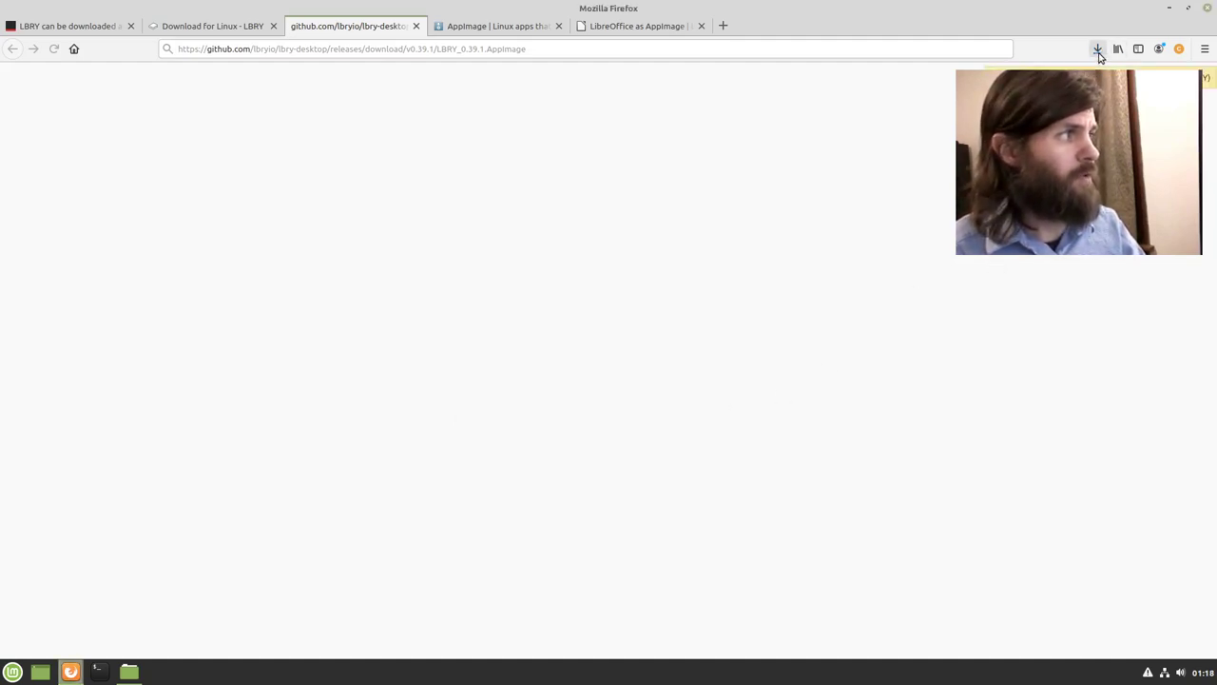
{"action": "left_click", "coordinate": [227, 32]}
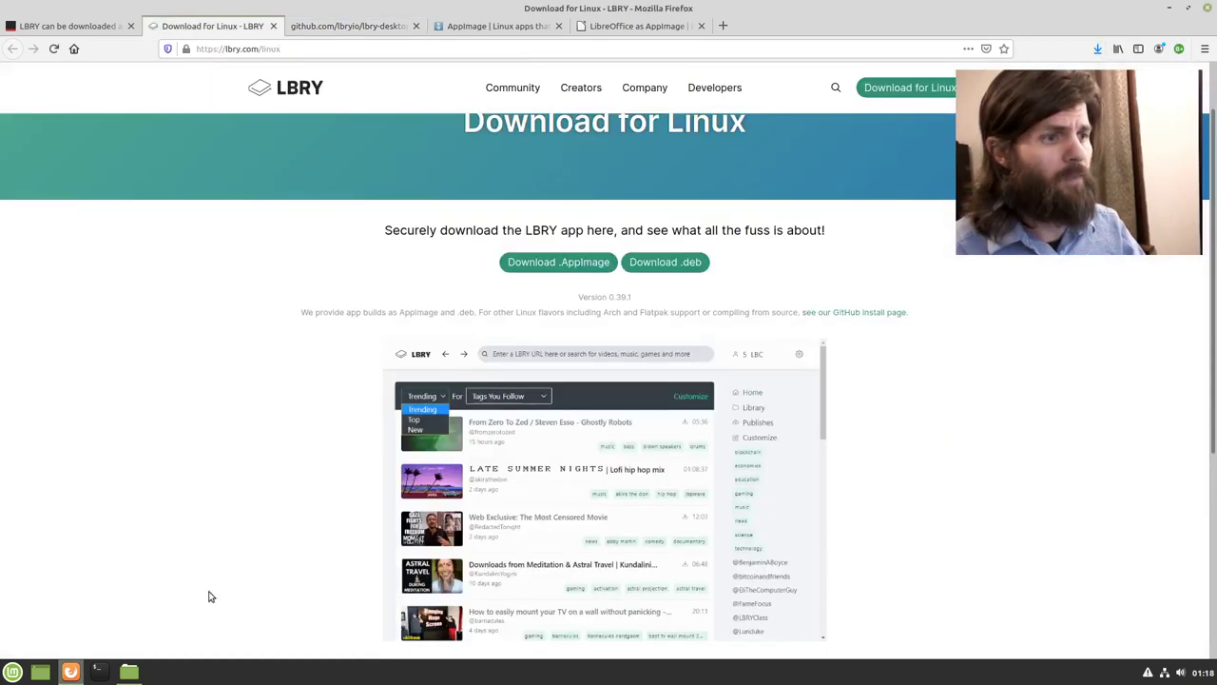
- Minimize Firefox to reveal the Downloads folder and select LBRY_0.39.1.AppImage in it
{"action": "left_click", "coordinate": [128, 672]}
{"action": "left_click", "coordinate": [1169, 8]}
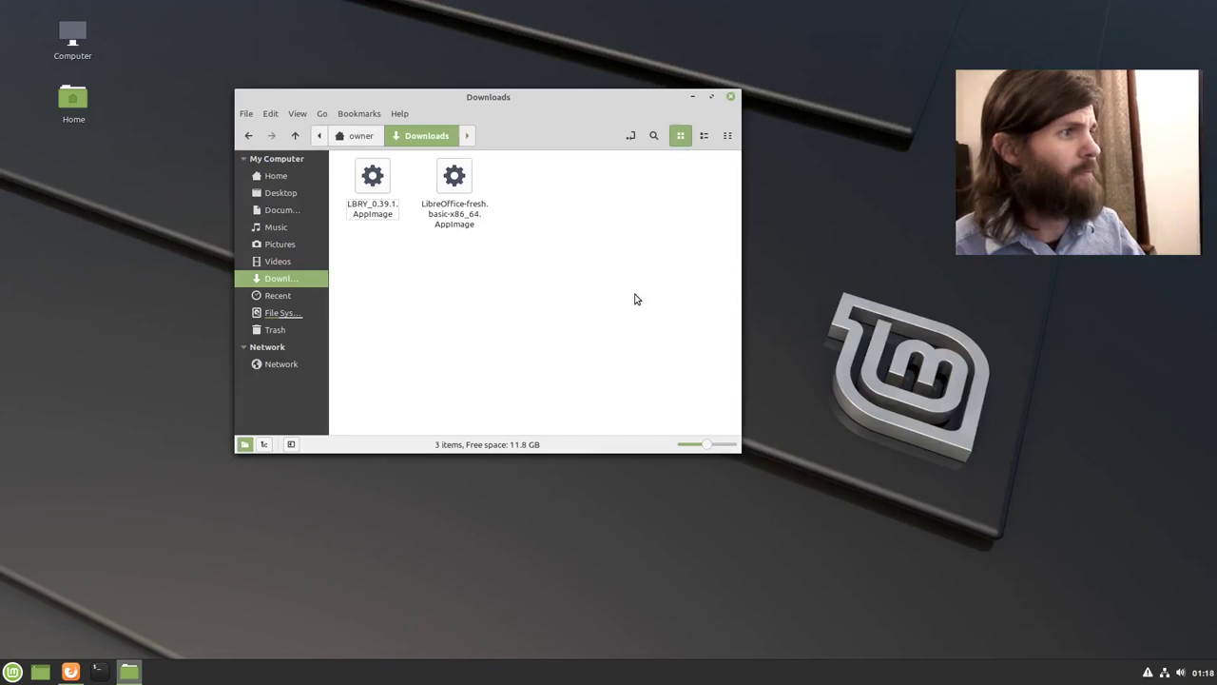
{"action": "left_click", "coordinate": [373, 190]}
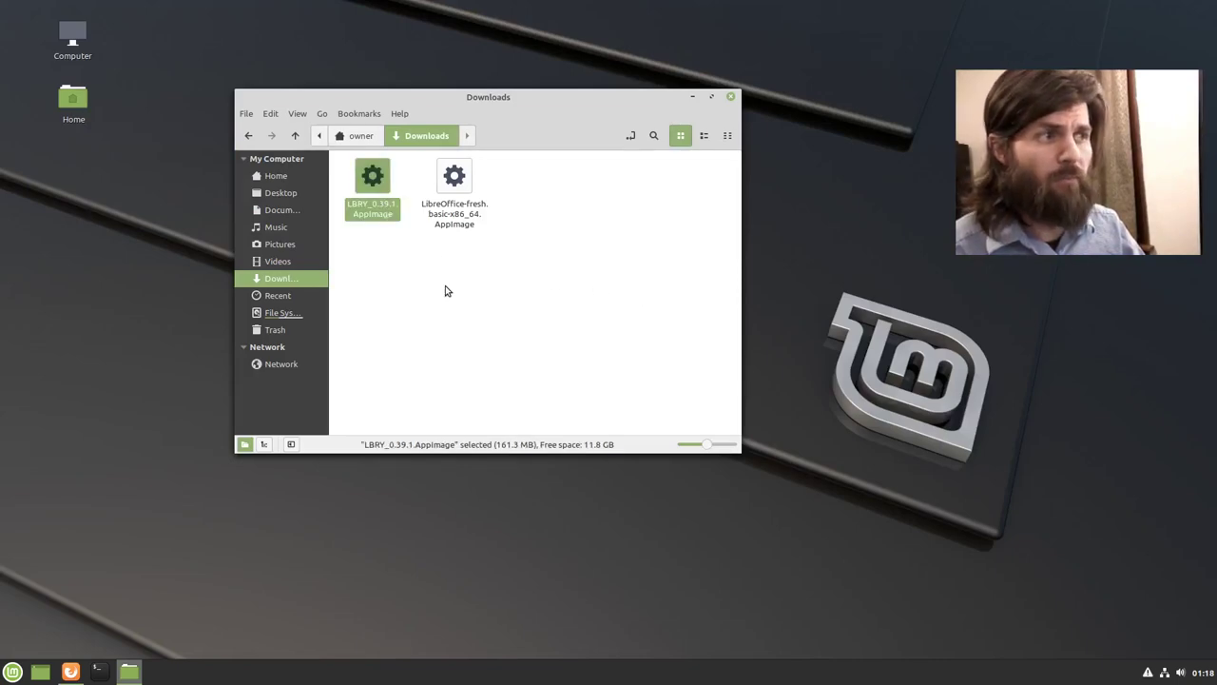
- Try to open LBRY_0.39.1.AppImage without execute permission and cancel choosing a program for it
{"action": "double_click", "coordinate": [372, 215]}
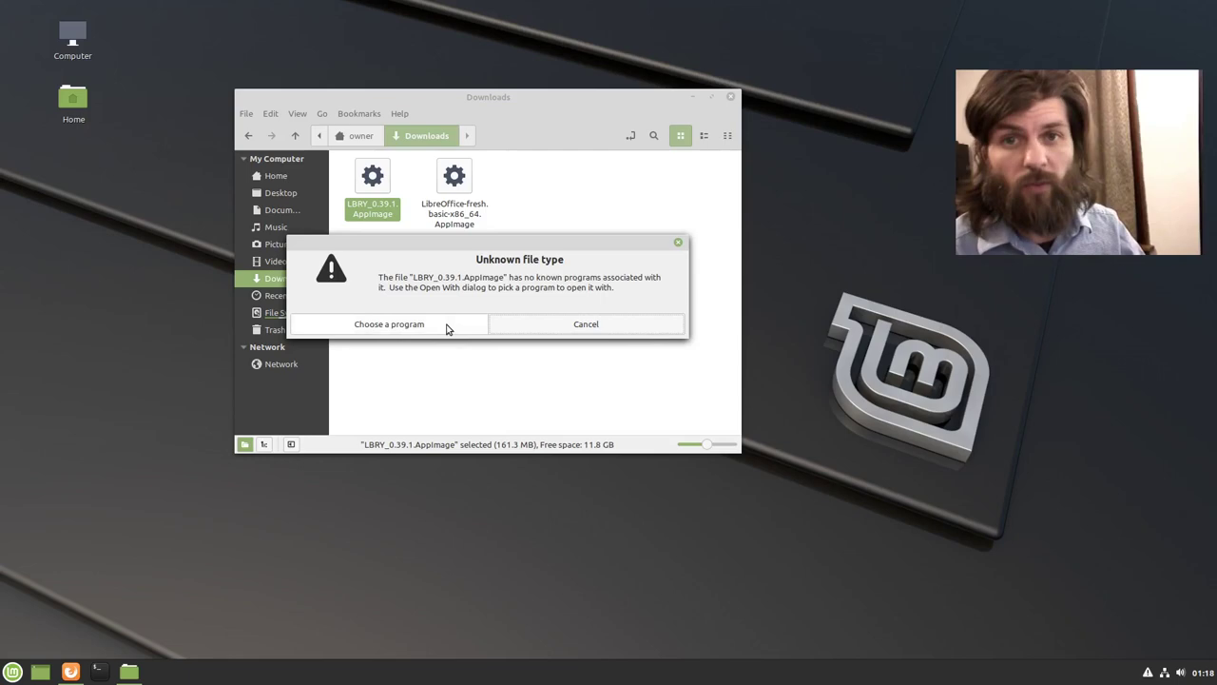
{"action": "left_click", "coordinate": [574, 334]}
{"action": "left_click", "coordinate": [540, 368]}
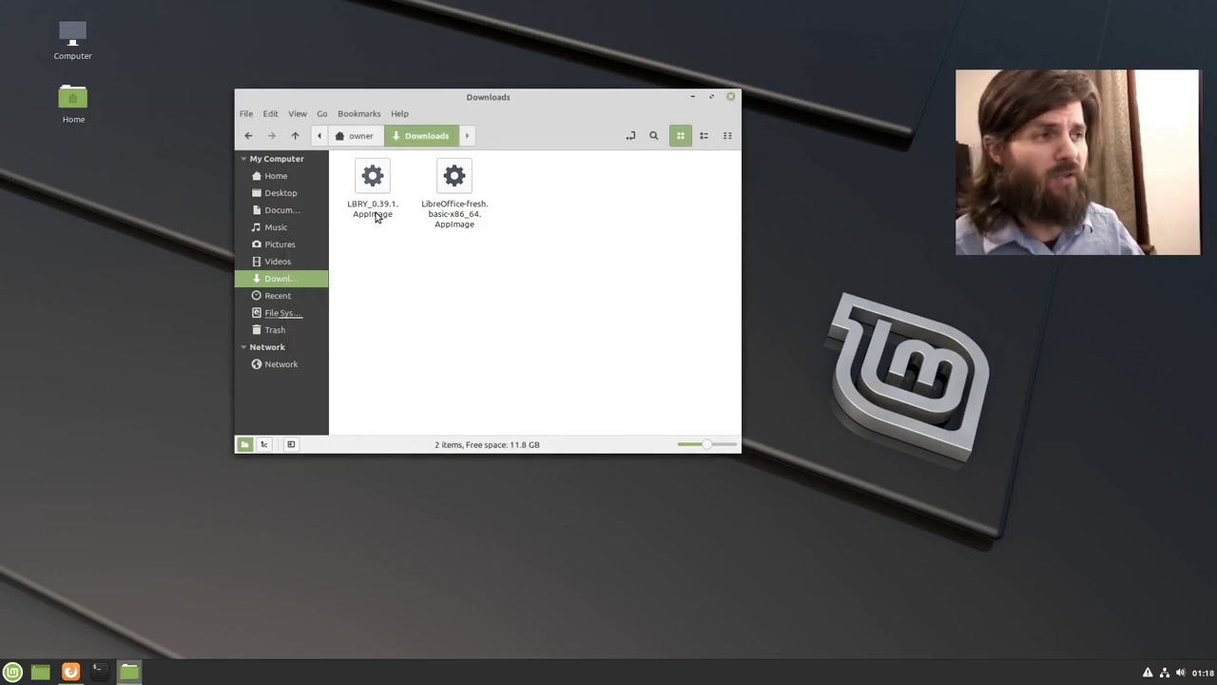
- Allow executing LBRY_0.39.1.AppImage as a program in its permission properties
{"action": "left_click", "coordinate": [373, 217]}
{"action": "right_click", "coordinate": [372, 216]}
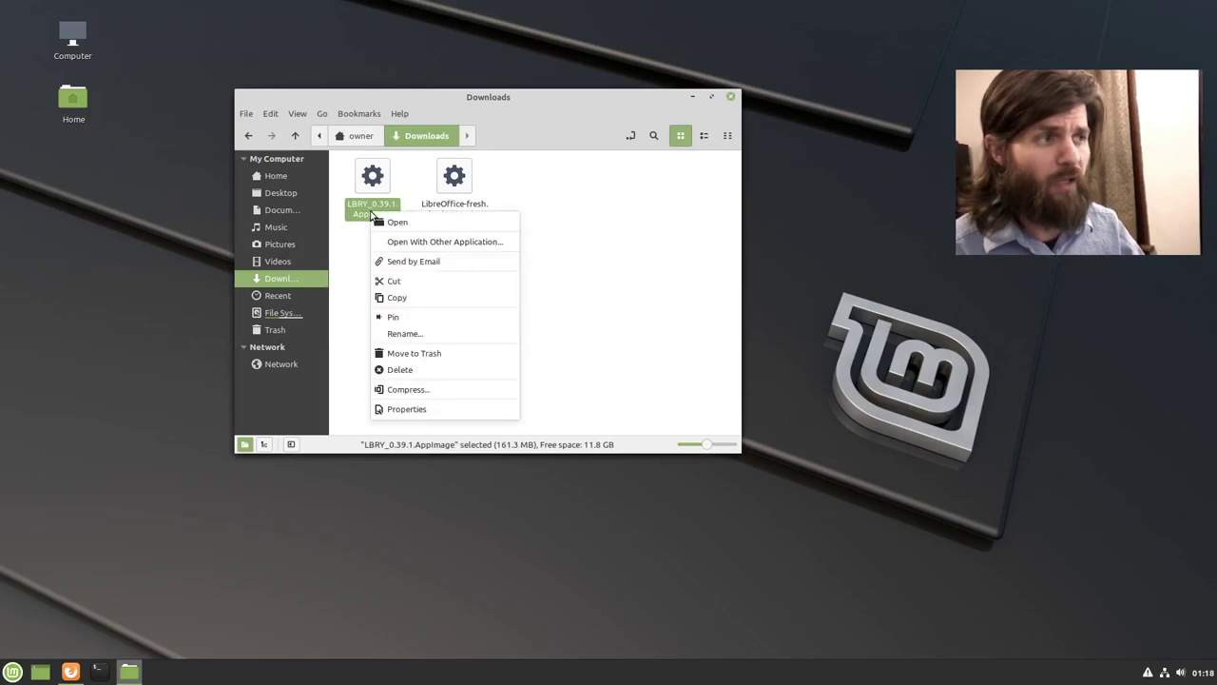
{"action": "left_click", "coordinate": [427, 410]}
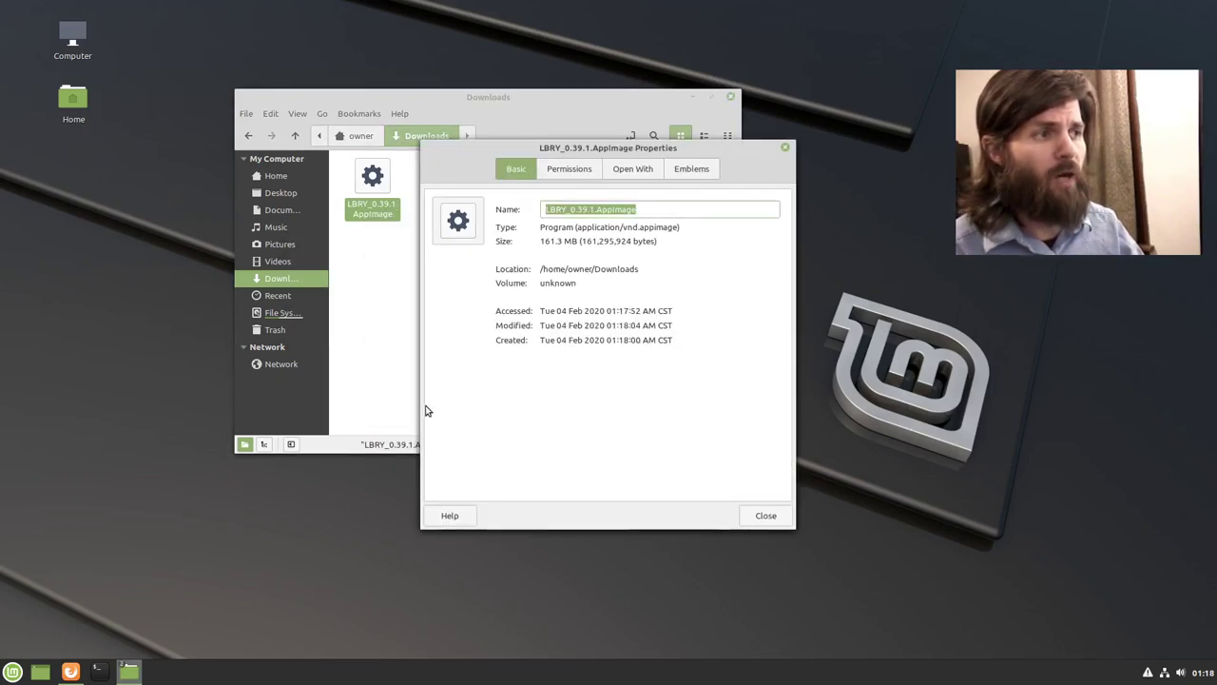
{"action": "left_click", "coordinate": [564, 174]}
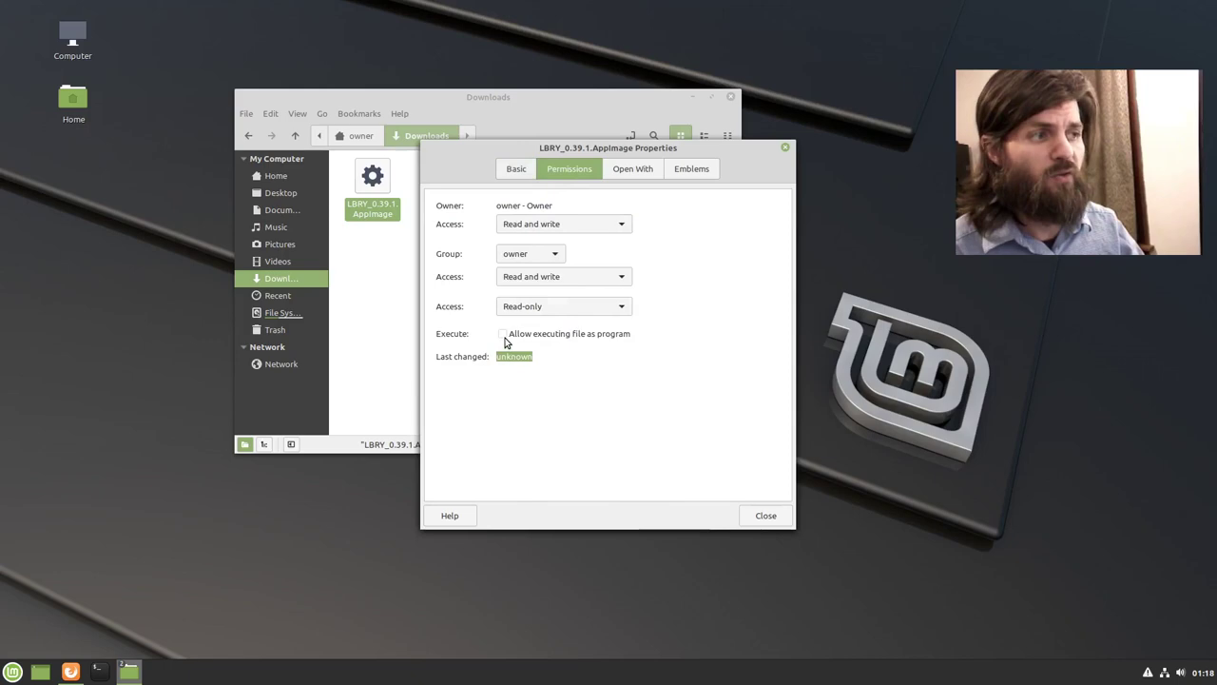
{"action": "left_click", "coordinate": [766, 515]}
{"action": "left_click", "coordinate": [552, 388]}
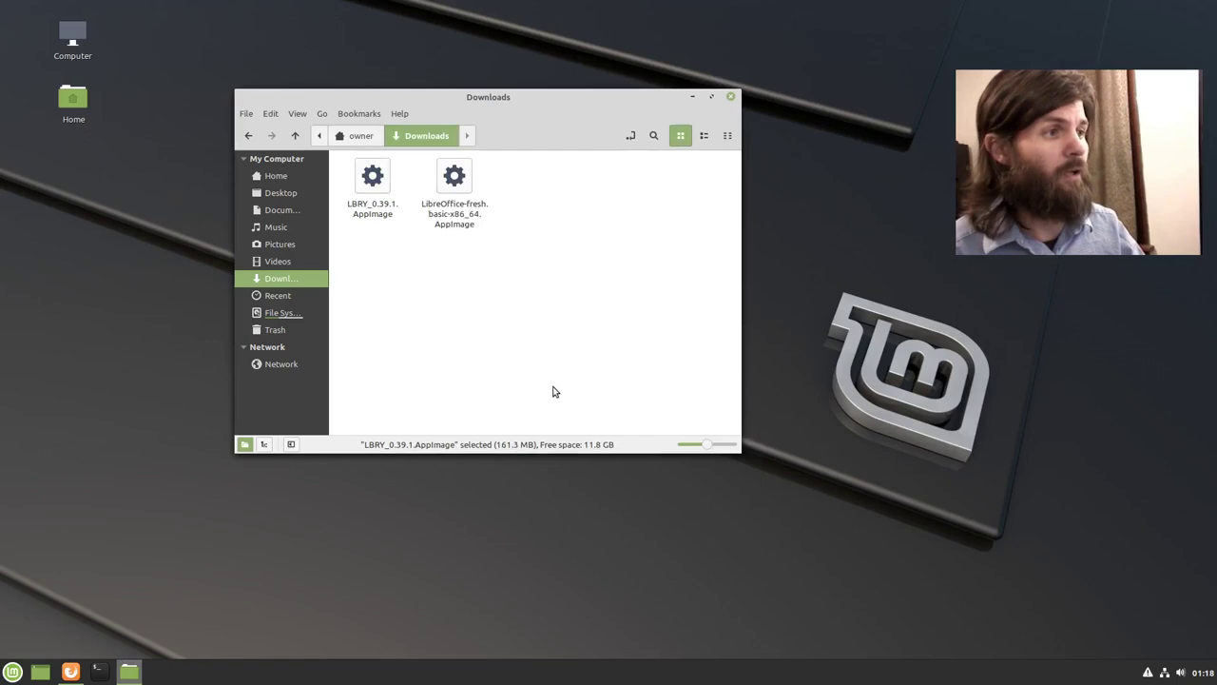
- Run LBRY_0.39.1.AppImage from the Downloads folder and minimize the LBRY window
{"action": "left_click", "coordinate": [381, 183]}
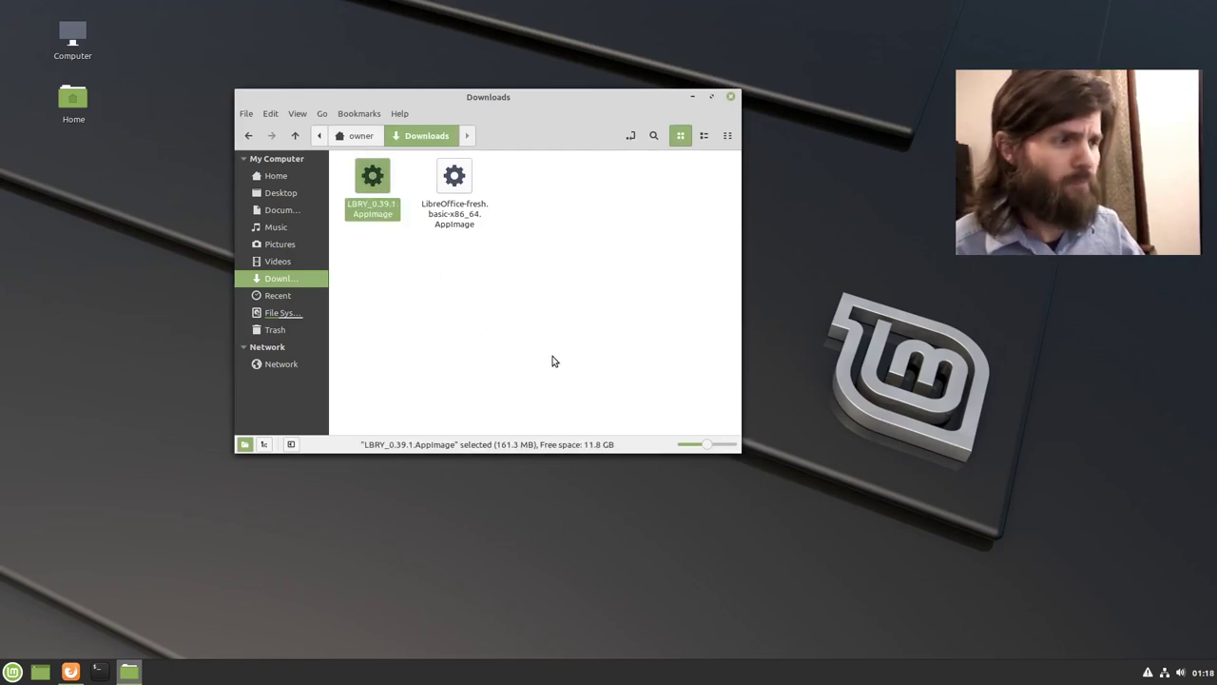
{"action": "key", "text": "Return"}
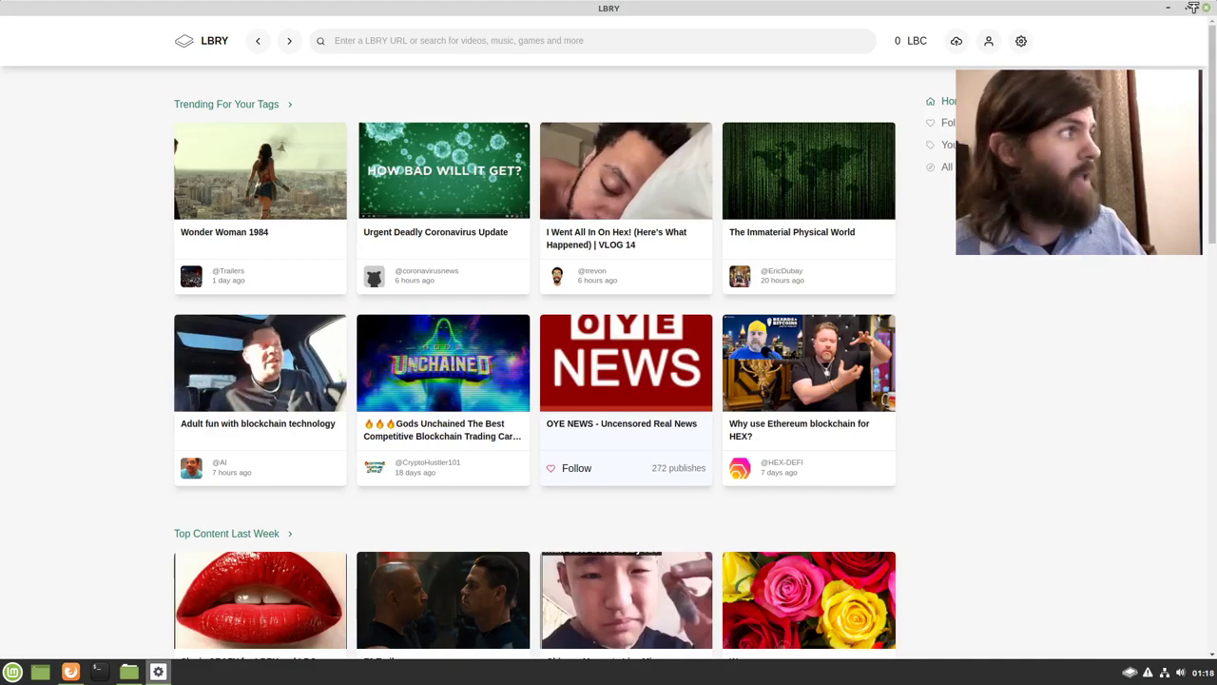
{"action": "left_click", "coordinate": [1169, 11]}
{"action": "left_click", "coordinate": [507, 343]}
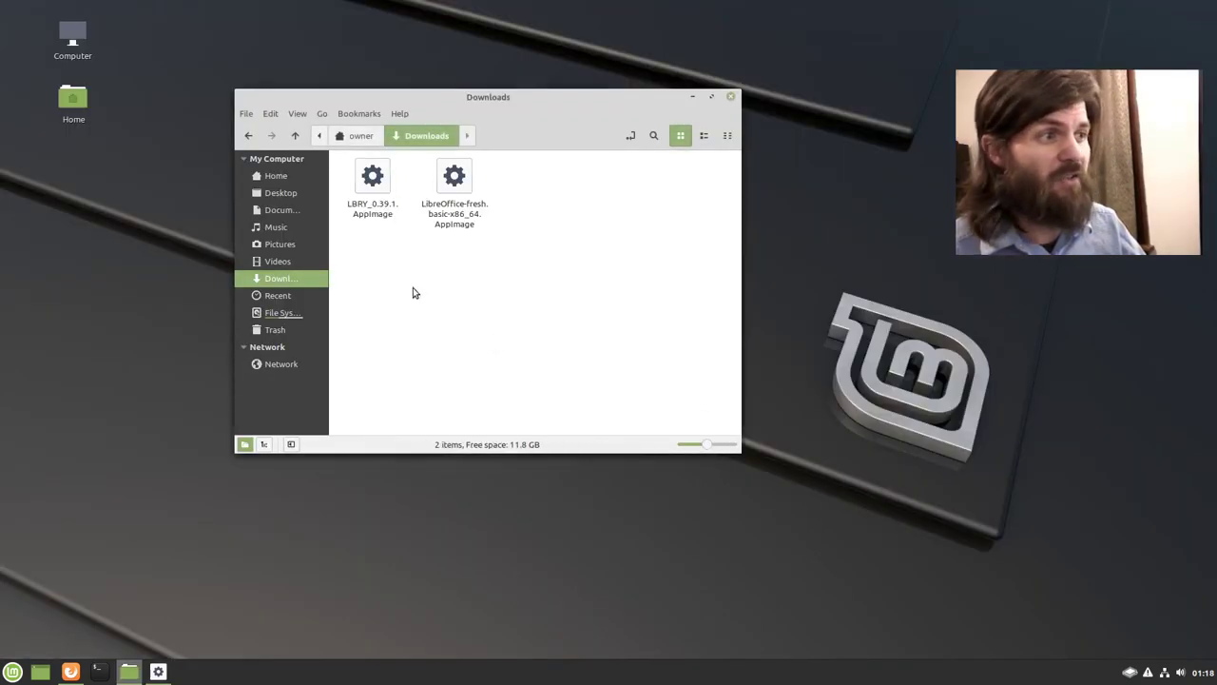
- Open a terminal beside the Downloads folder, enlarge its text and run "which lbry" to look for an installed copy
{"action": "left_click", "coordinate": [97, 671]}
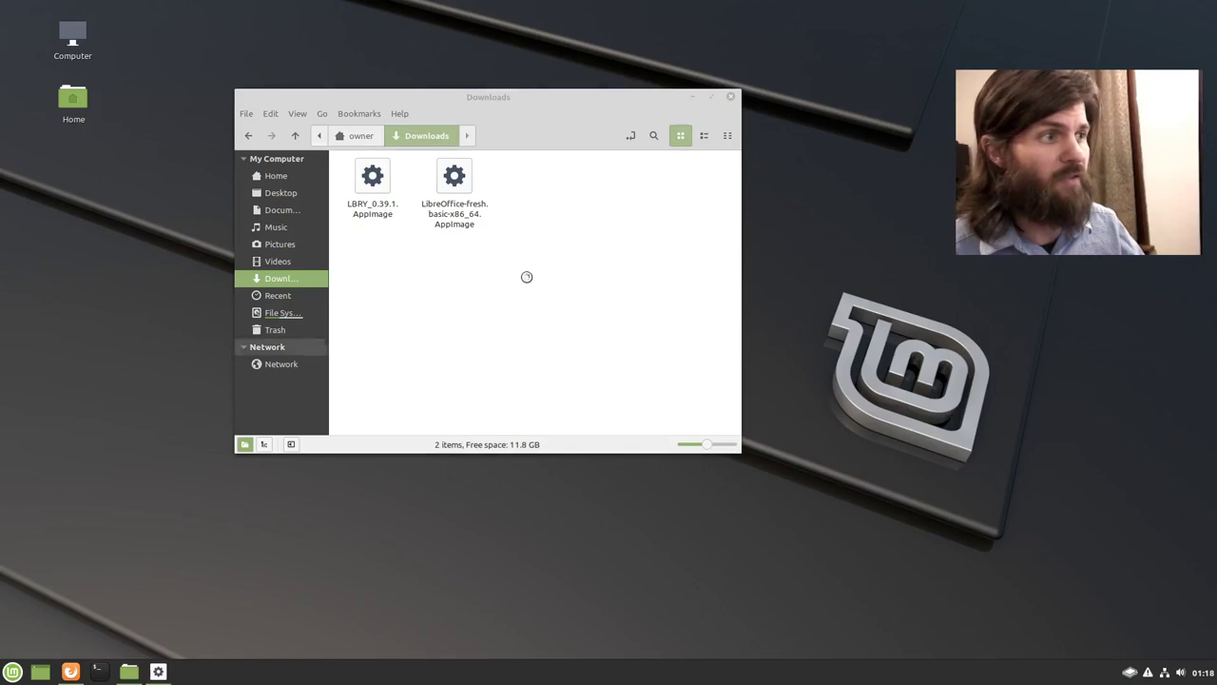
{"action": "left_click_drag", "start_coordinate": [614, 202], "coordinate": [745, 202]}
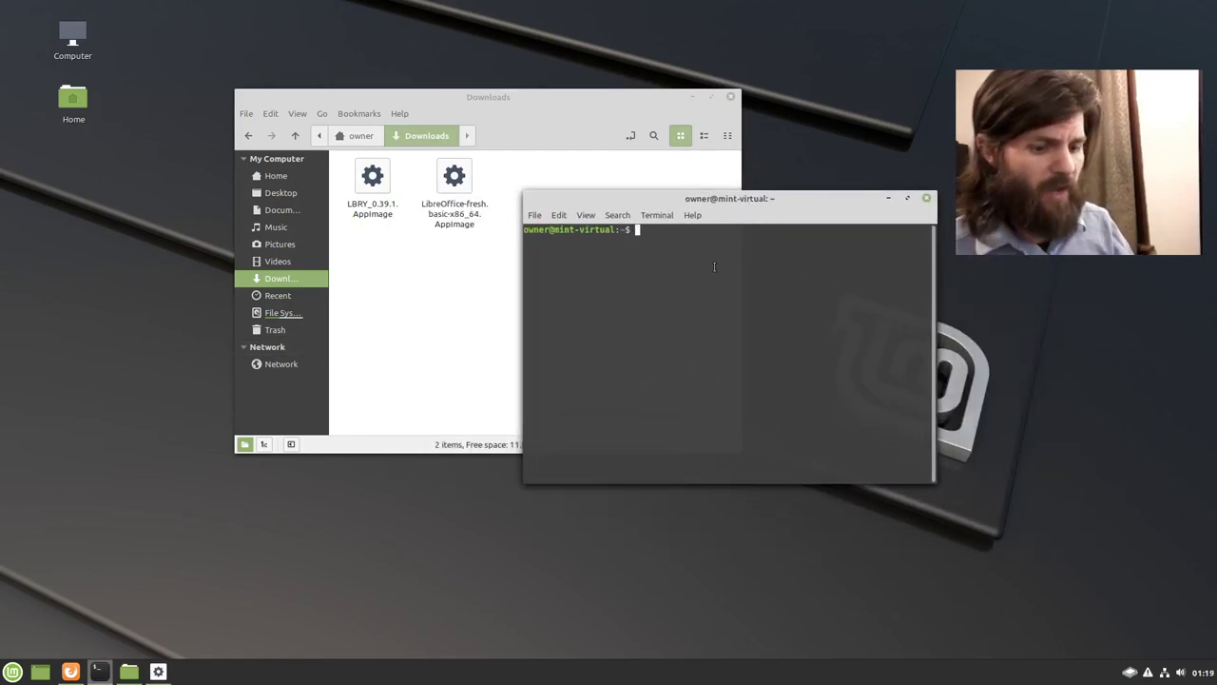
{"action": "key", "text": "ctrl+plus"}
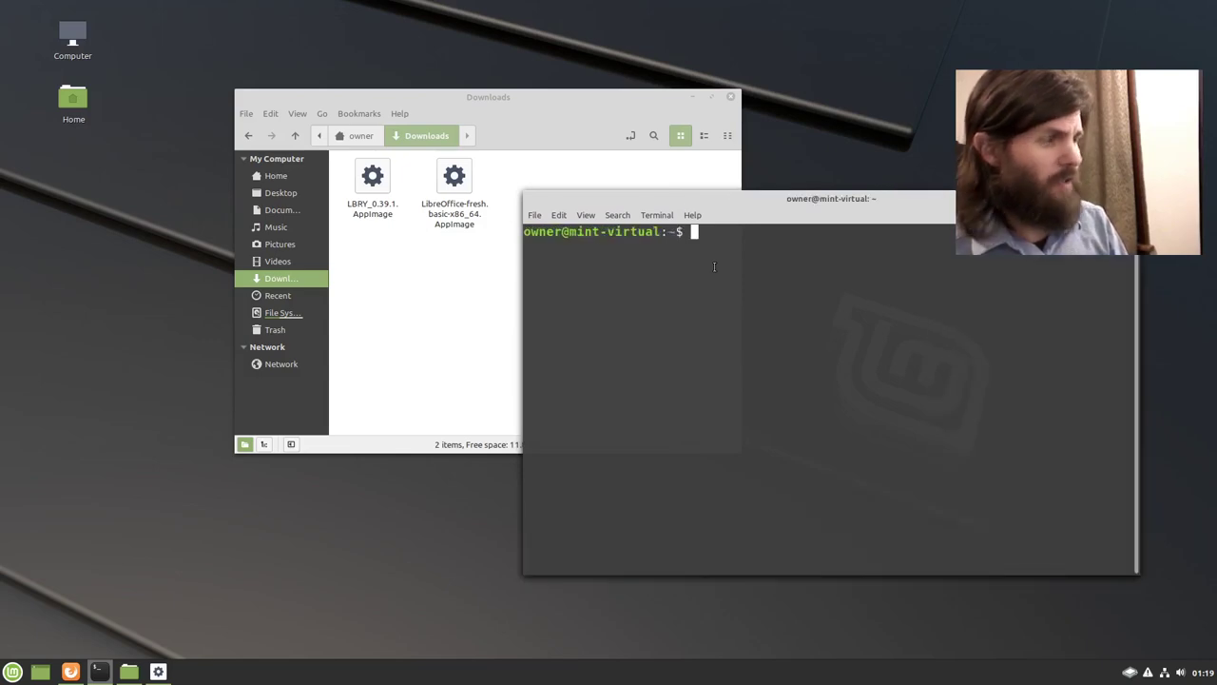
{"action": "type", "text": "which lb"}
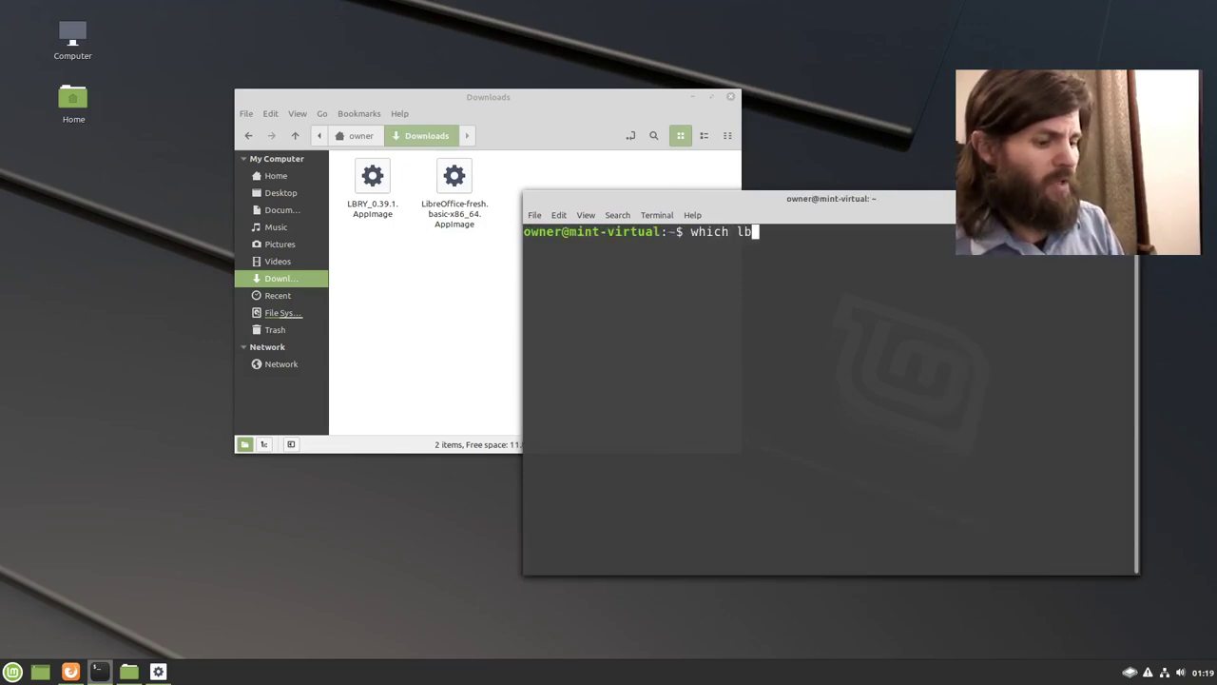
{"action": "type", "text": "ry"}
{"action": "key", "text": "Return"}
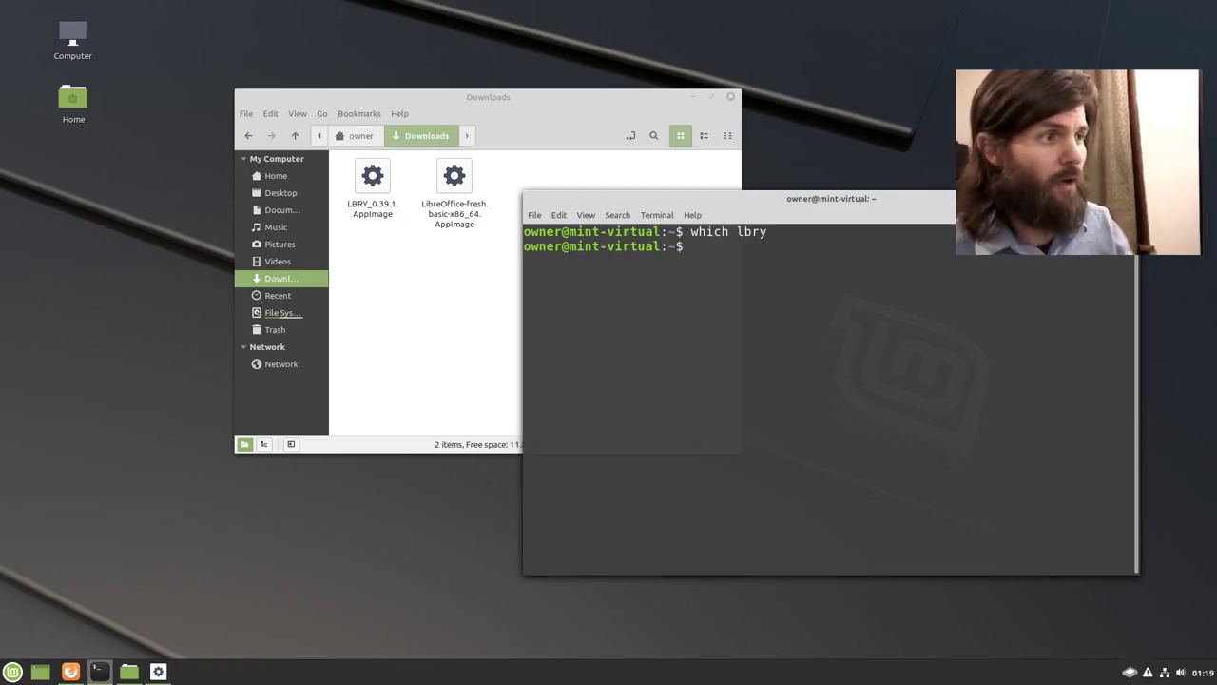
- Select LBRY_0.39.1.AppImage in the Downloads folder and bring the minimized LBRY window back up
{"action": "left_click", "coordinate": [401, 343]}
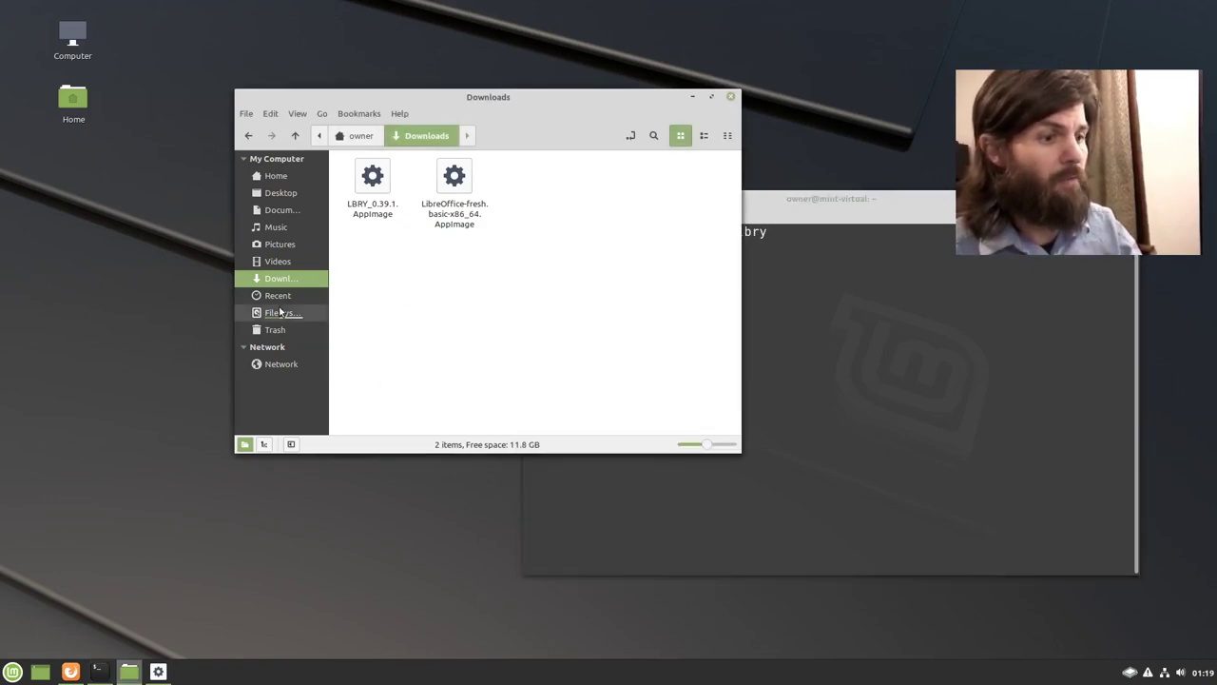
{"action": "left_click", "coordinate": [379, 189]}
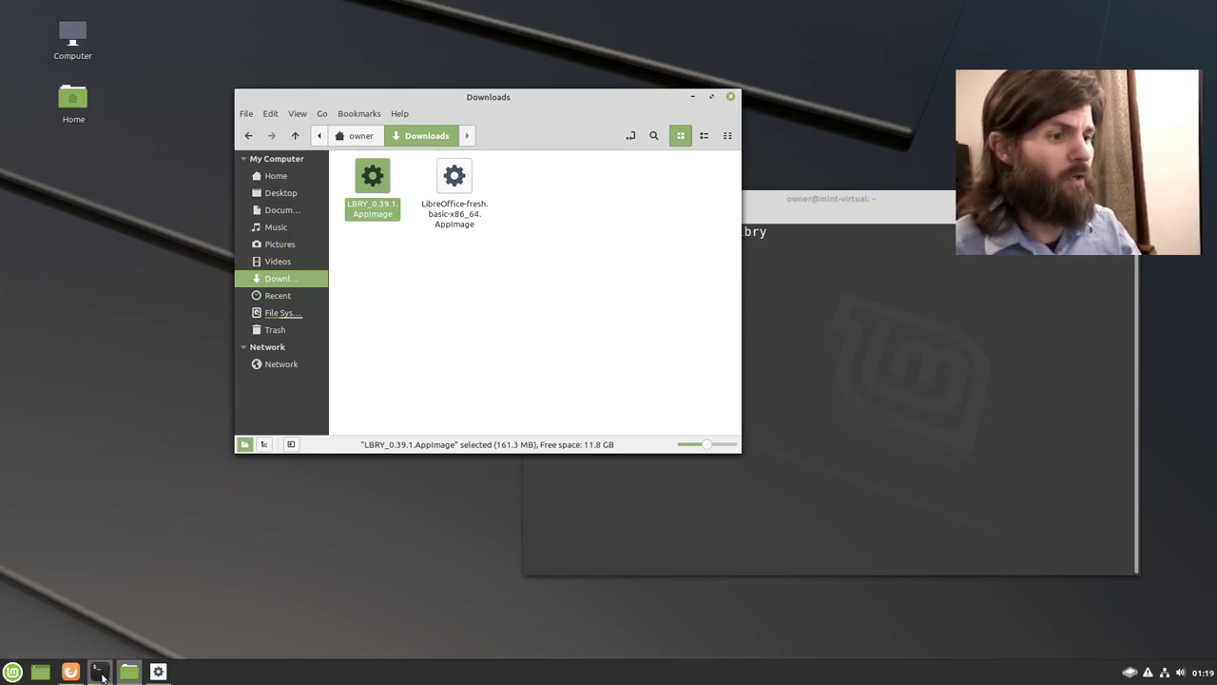
{"action": "mouse_move", "coordinate": [142, 675]}
{"action": "left_click", "coordinate": [159, 672]}
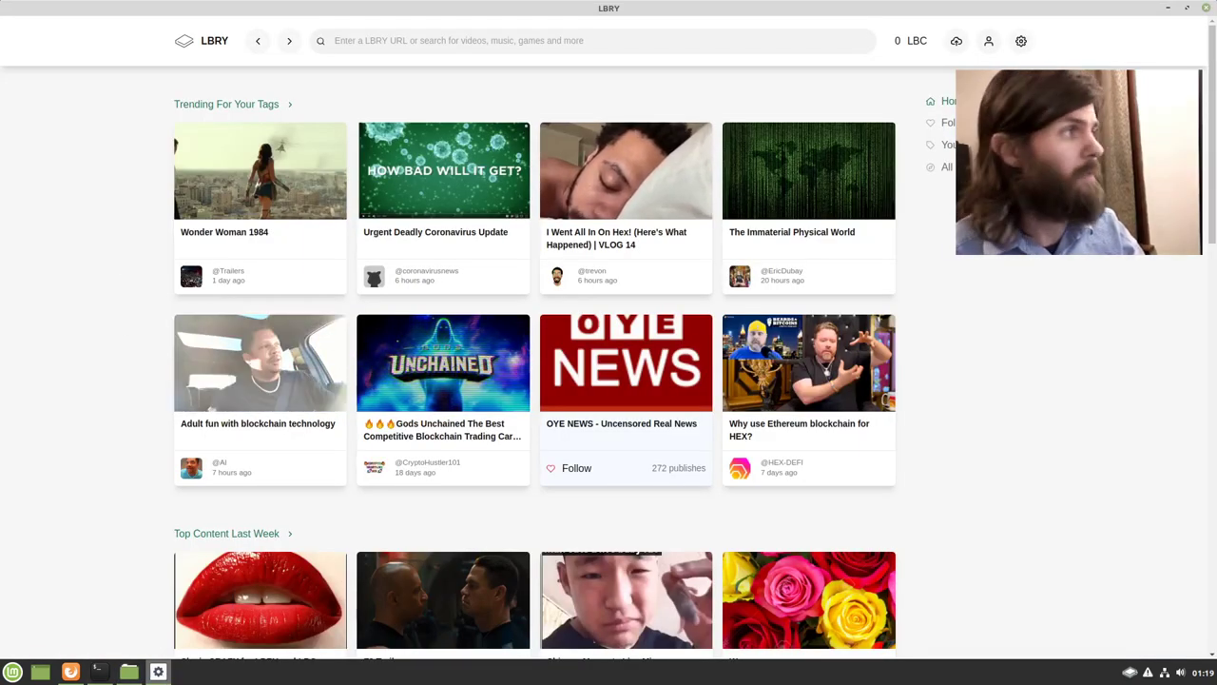
- Search LBRY for "retroedge.tech" and open the RetroEdge.Tech channel from the results
{"action": "left_click", "coordinate": [574, 49]}
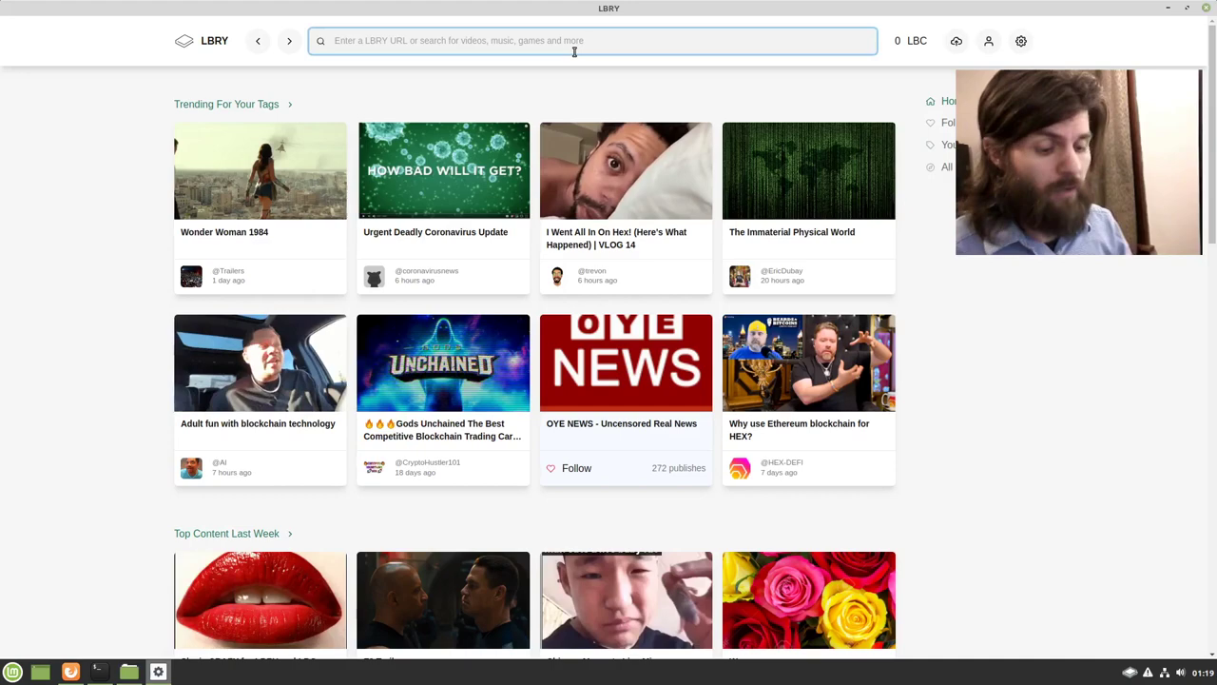
{"action": "type", "text": "retroedge.te"}
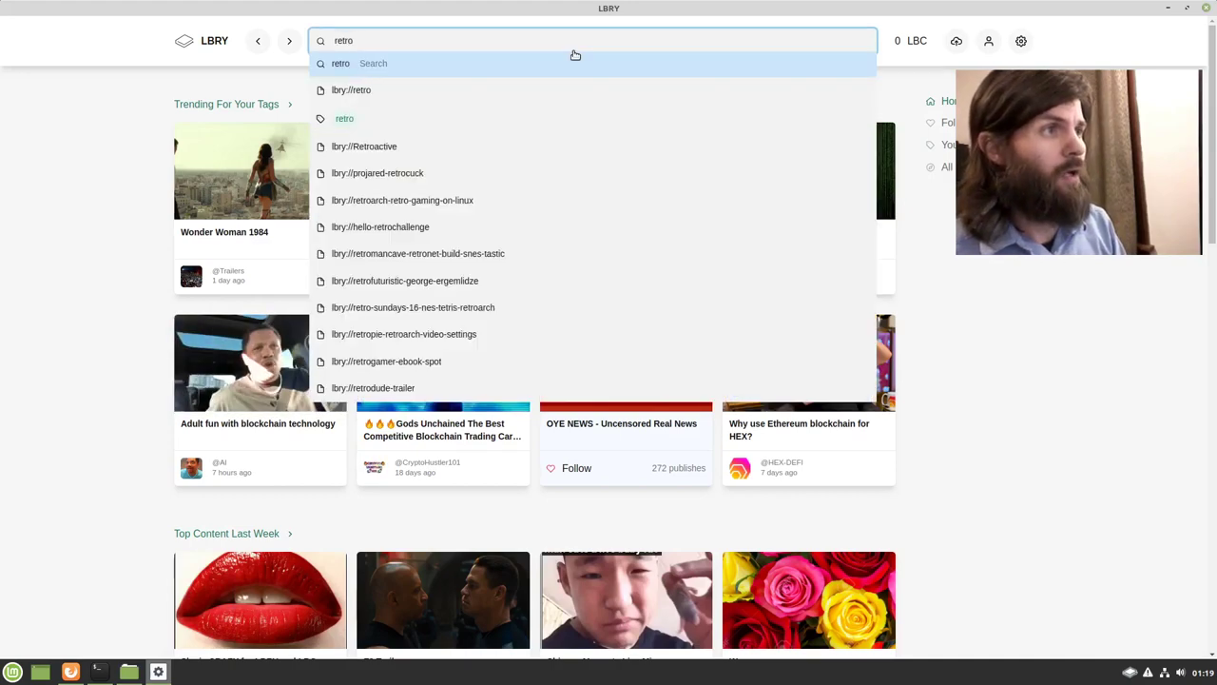
{"action": "type", "text": "ch"}
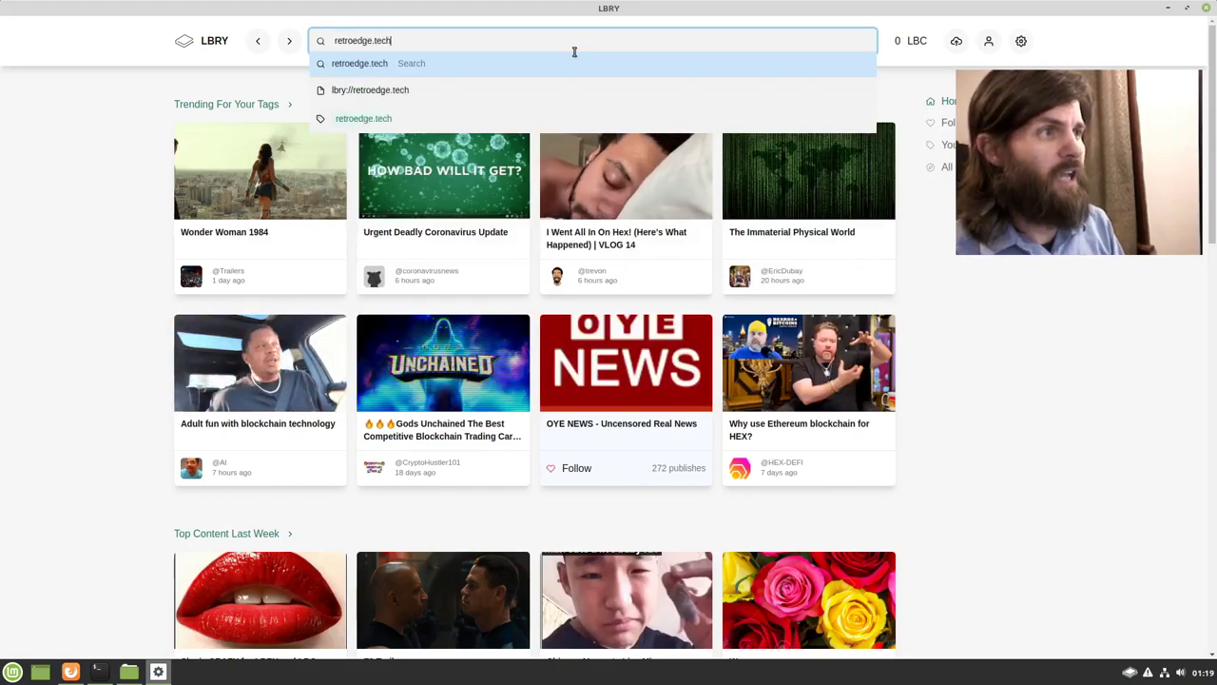
{"action": "key", "text": "Return"}
{"action": "left_click", "coordinate": [296, 255]}
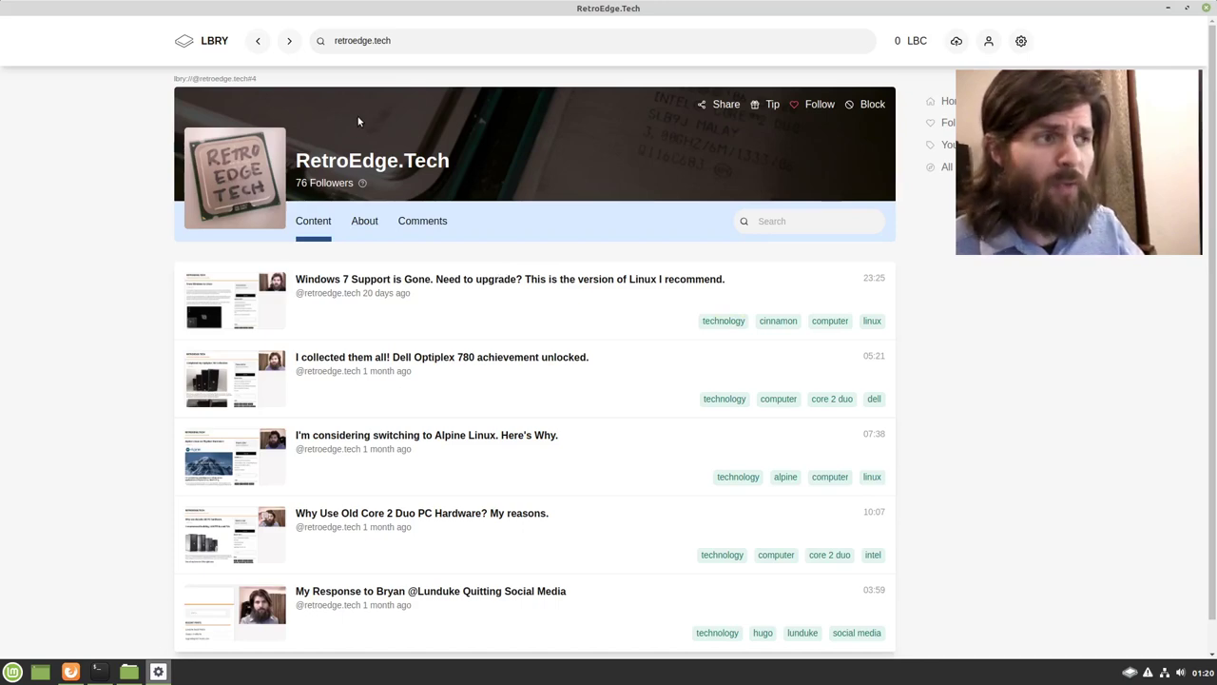
- Search LBRY for "lunduke", start the video "Introducing The Lunduke Journal - New Name, New Website" and pause it
{"action": "left_click", "coordinate": [415, 43]}
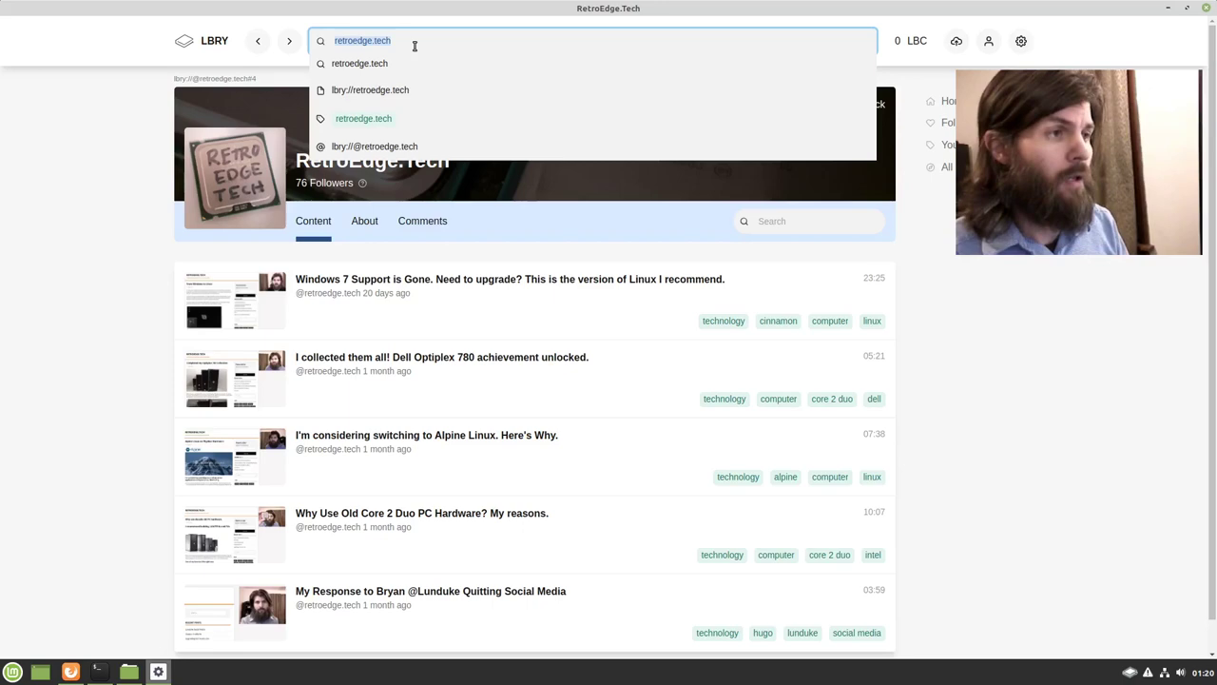
{"action": "type", "text": "lunduke"}
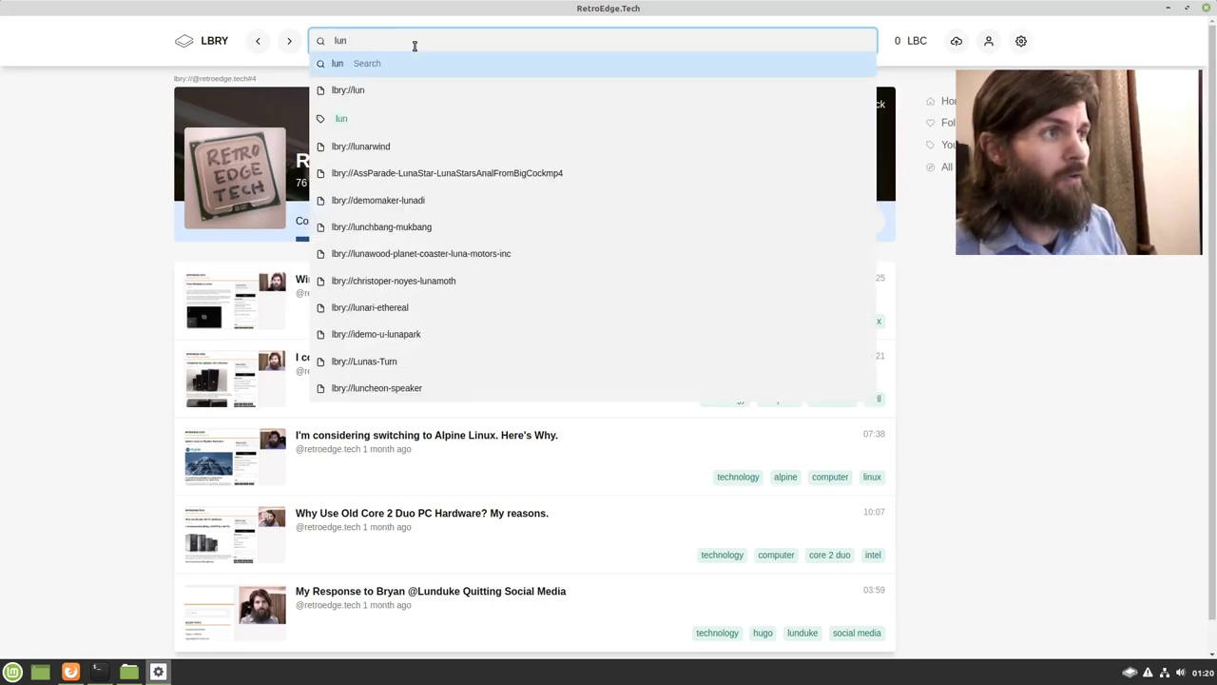
{"action": "key", "text": "Return"}
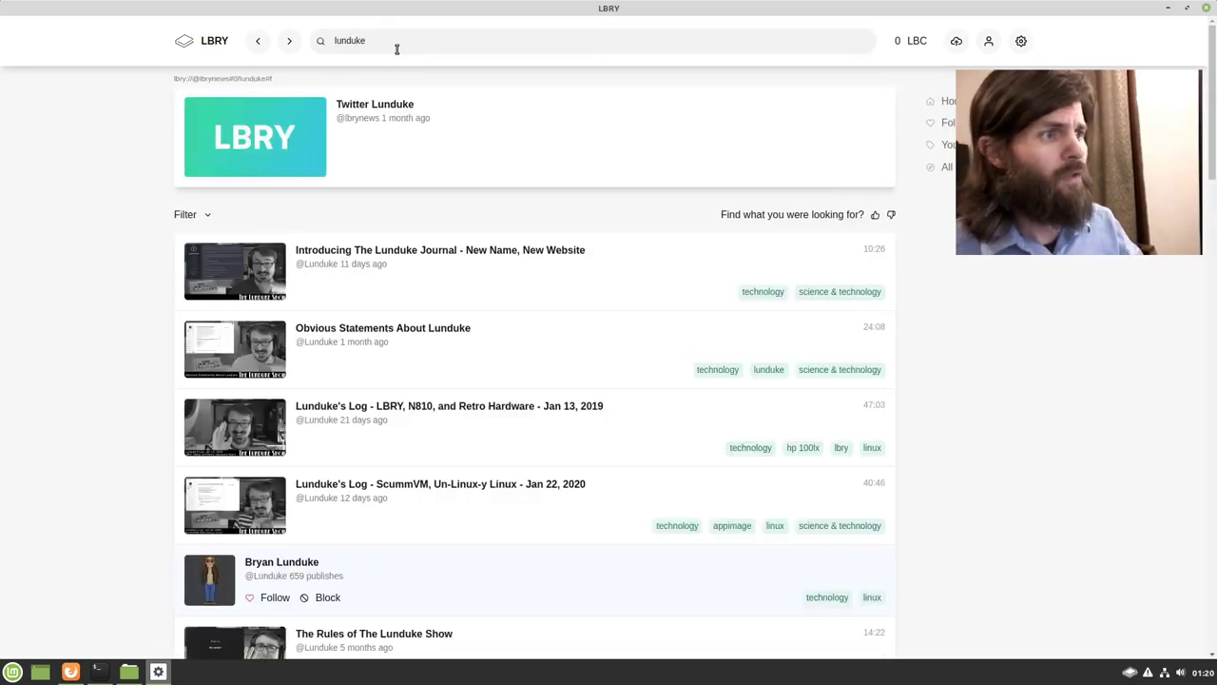
{"action": "left_click", "coordinate": [353, 253]}
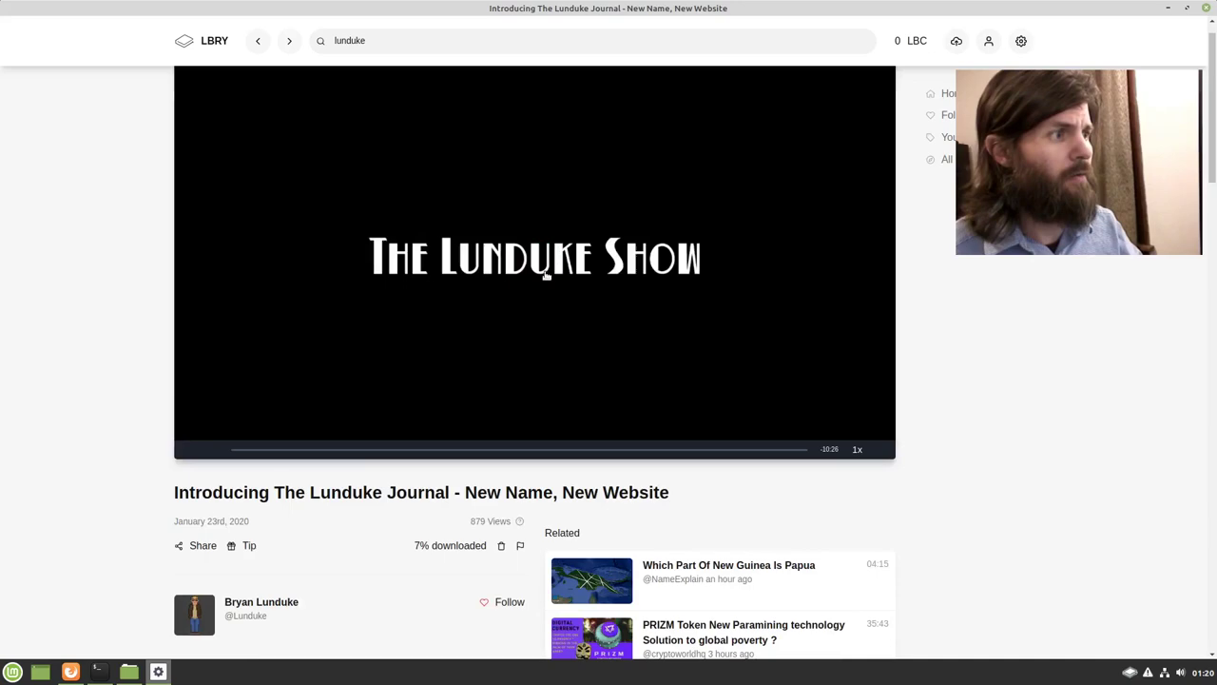
{"action": "left_click", "coordinate": [186, 449]}
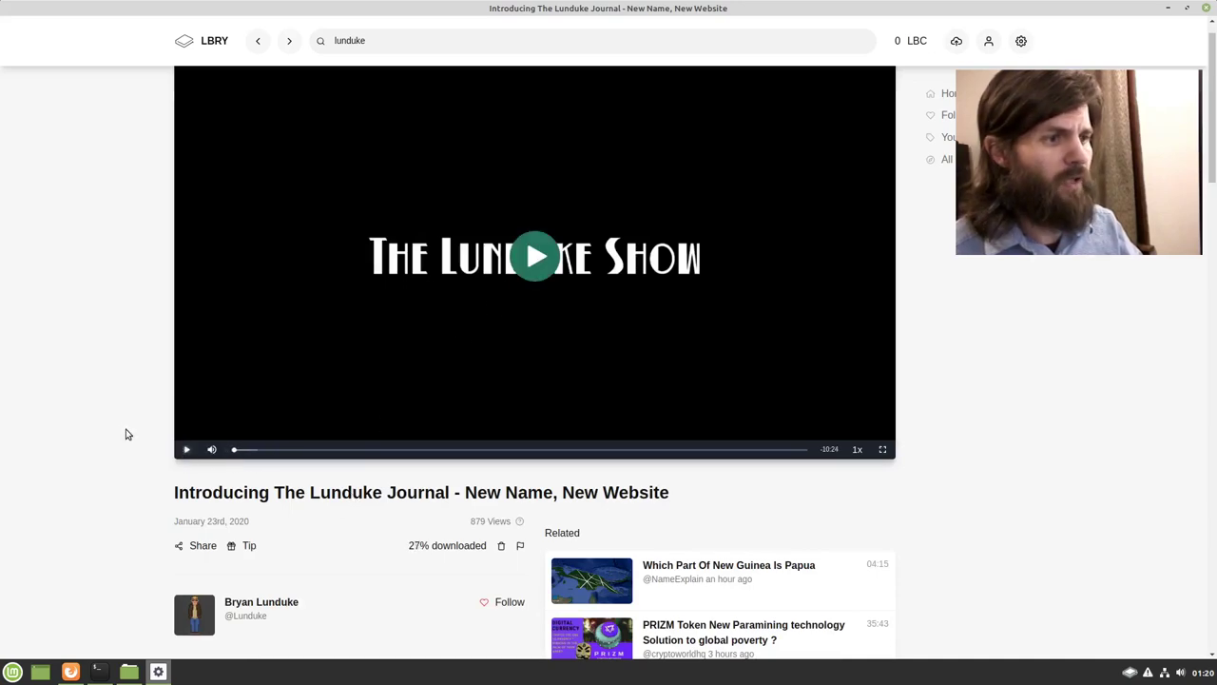
{"action": "scroll", "coordinate": [92, 393], "scroll_direction": "down", "scroll_amount": 2}
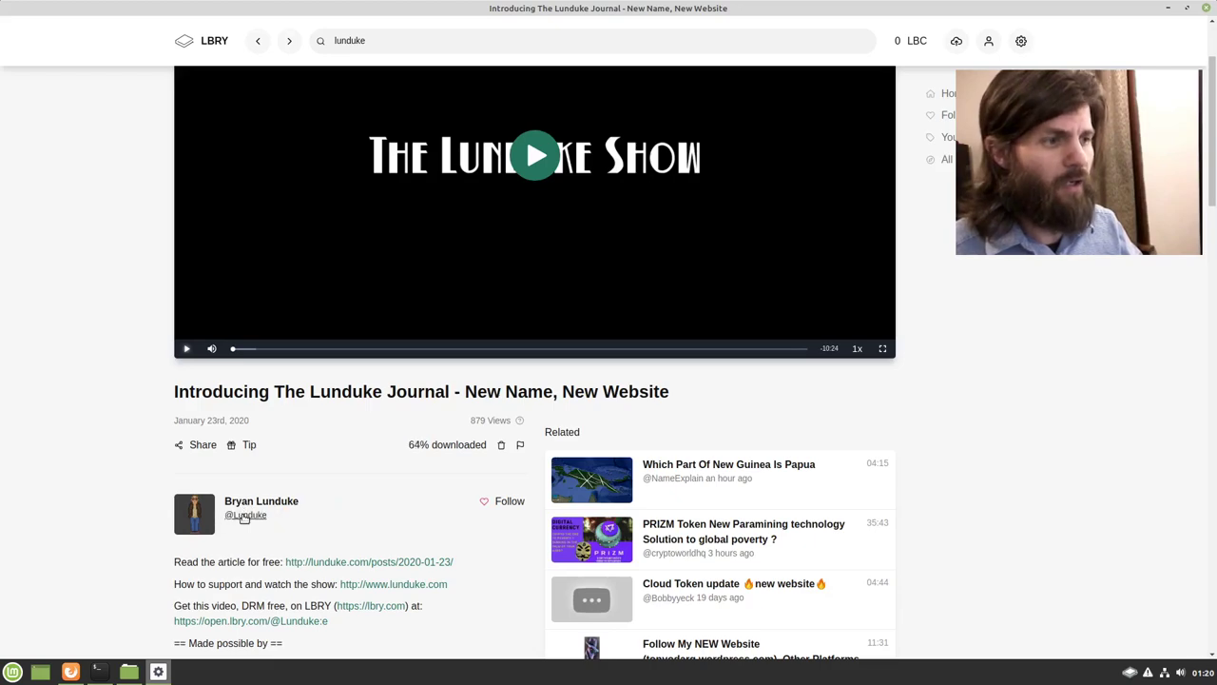
{"action": "left_click", "coordinate": [245, 517]}
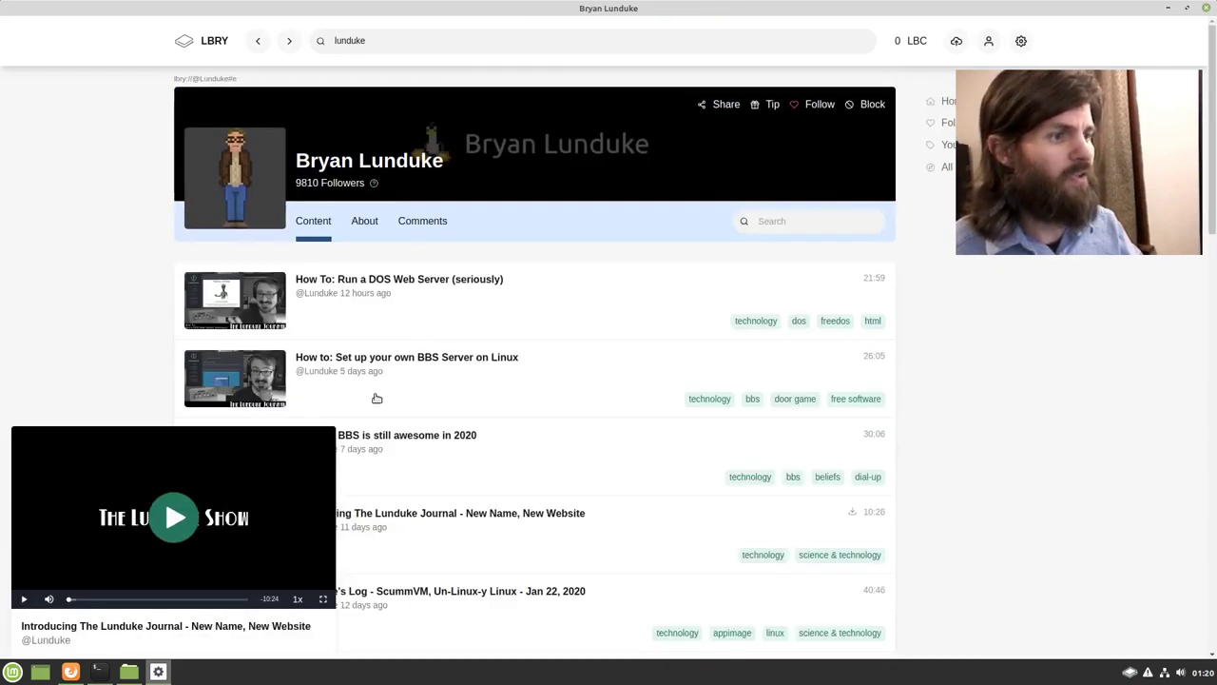
{"action": "left_click", "coordinate": [322, 436]}
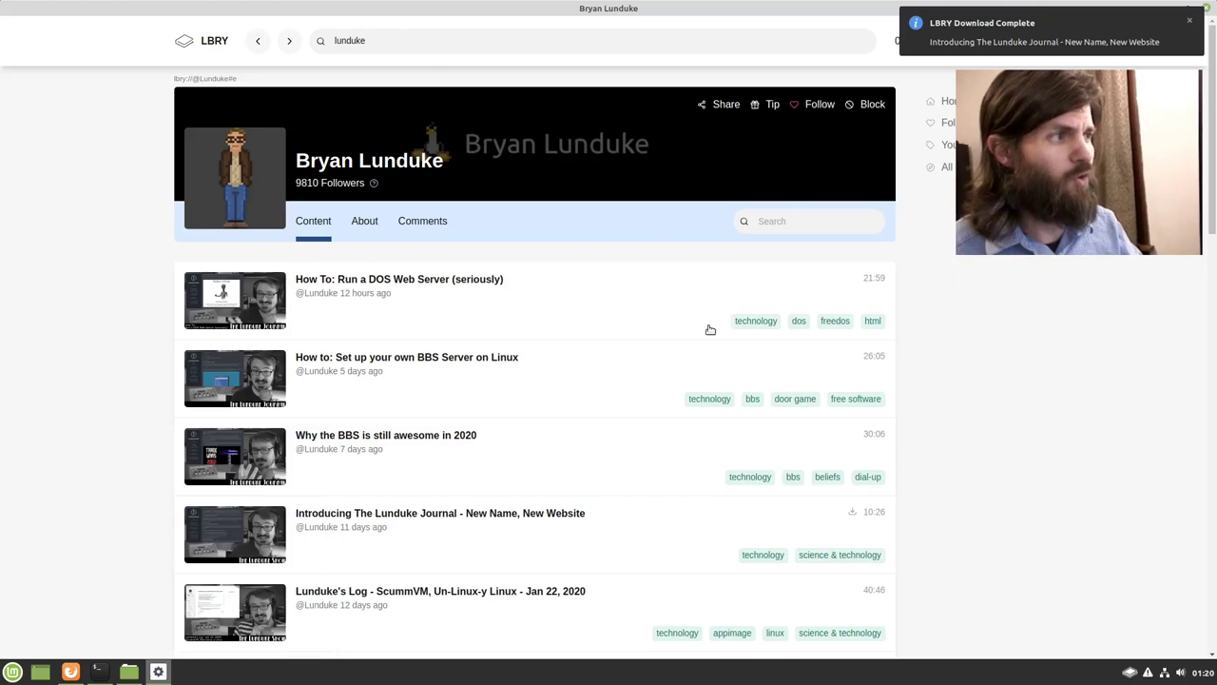
{"action": "left_click", "coordinate": [467, 49]}
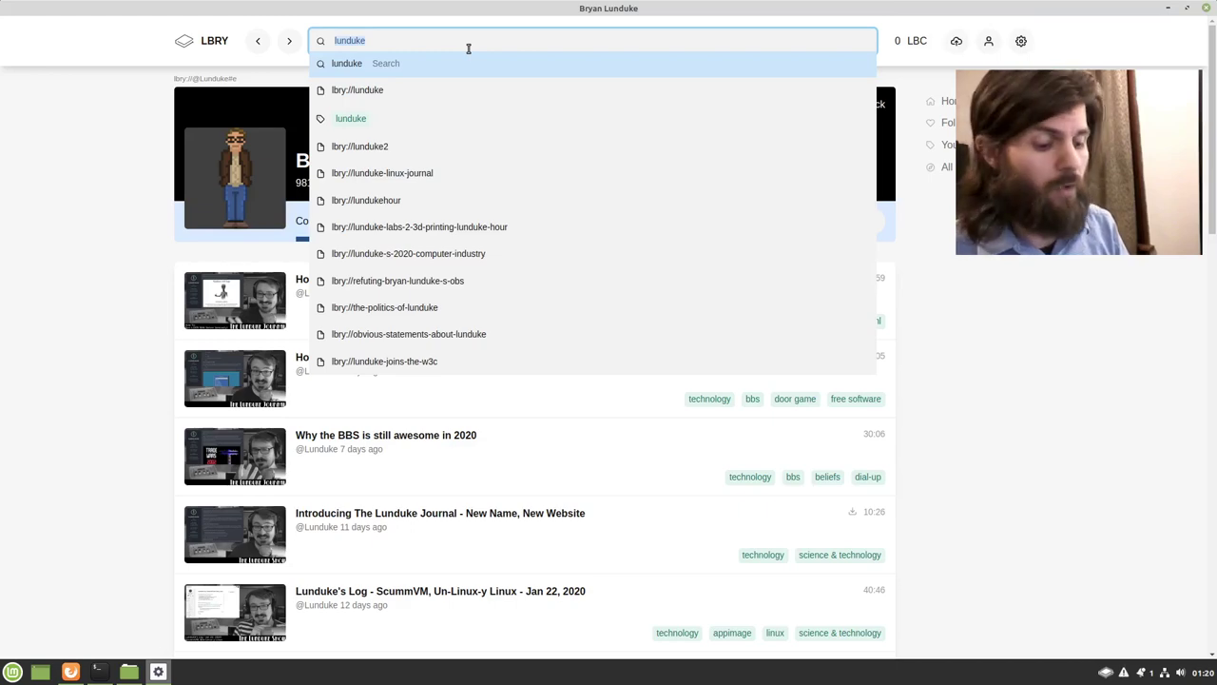
{"action": "type", "text": "cruxwork"}
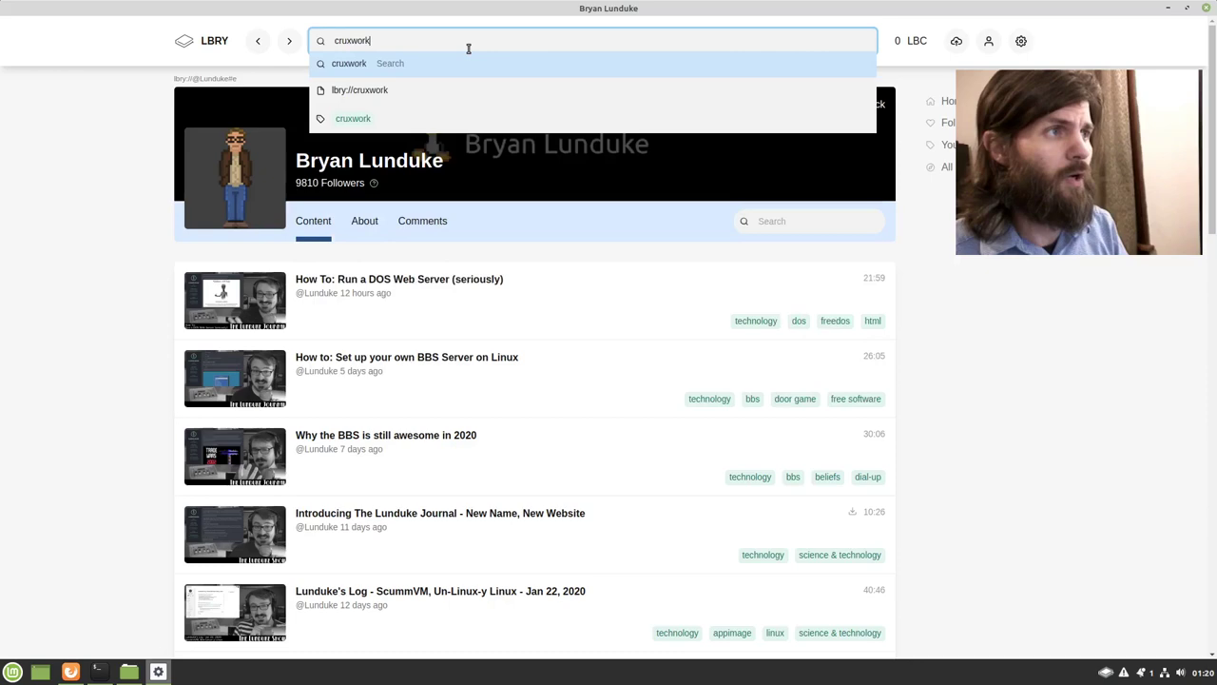
{"action": "key", "text": "Return"}
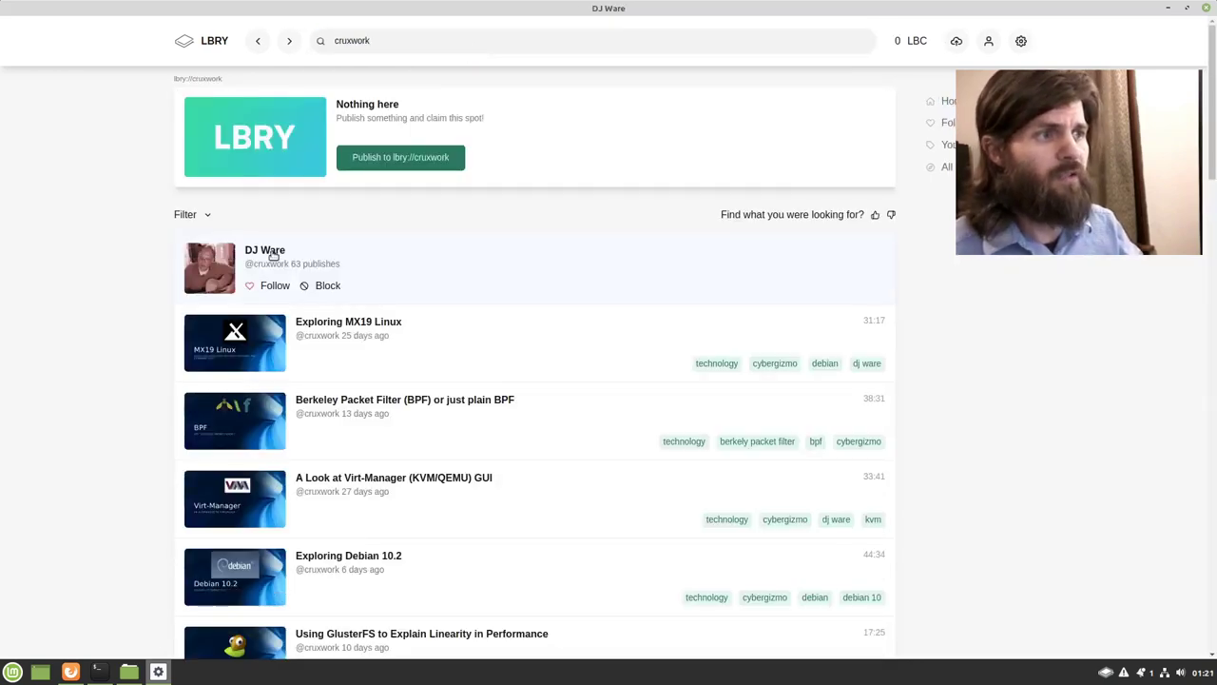
{"action": "left_click", "coordinate": [273, 255]}
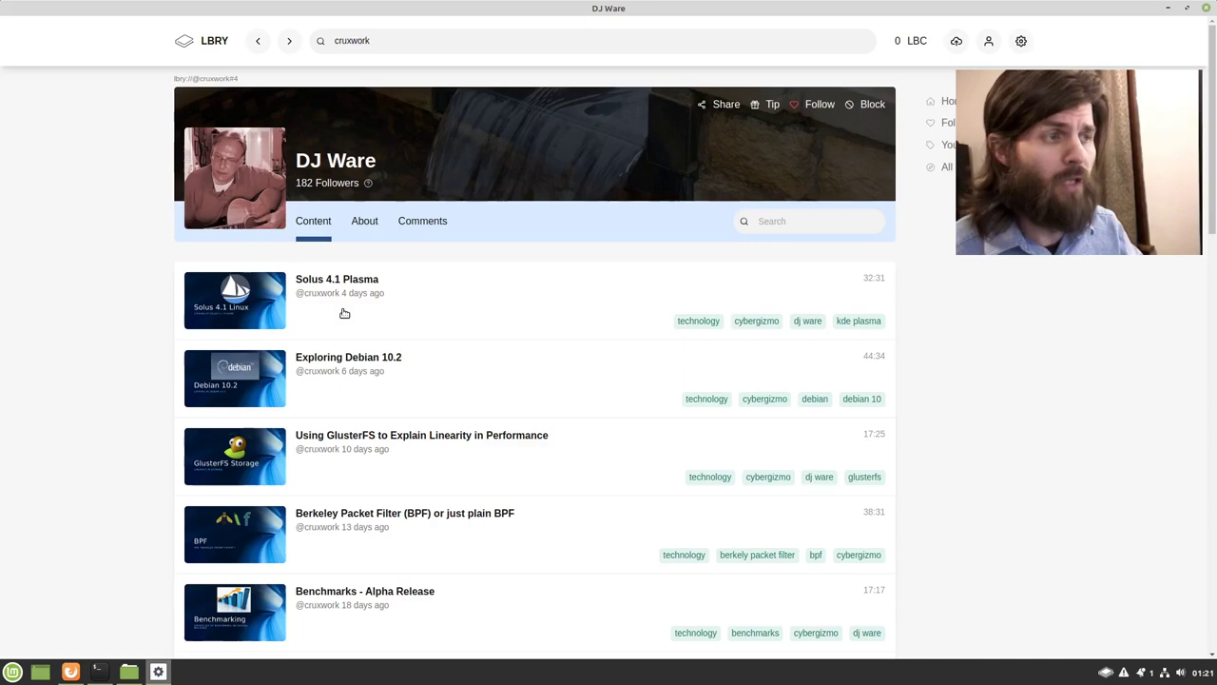
- Close LBRY and select the downloaded video introducing-the-lunduke.mp4 in the Downloads folder
{"action": "left_click", "coordinate": [1206, 10]}
{"action": "left_click", "coordinate": [498, 306]}
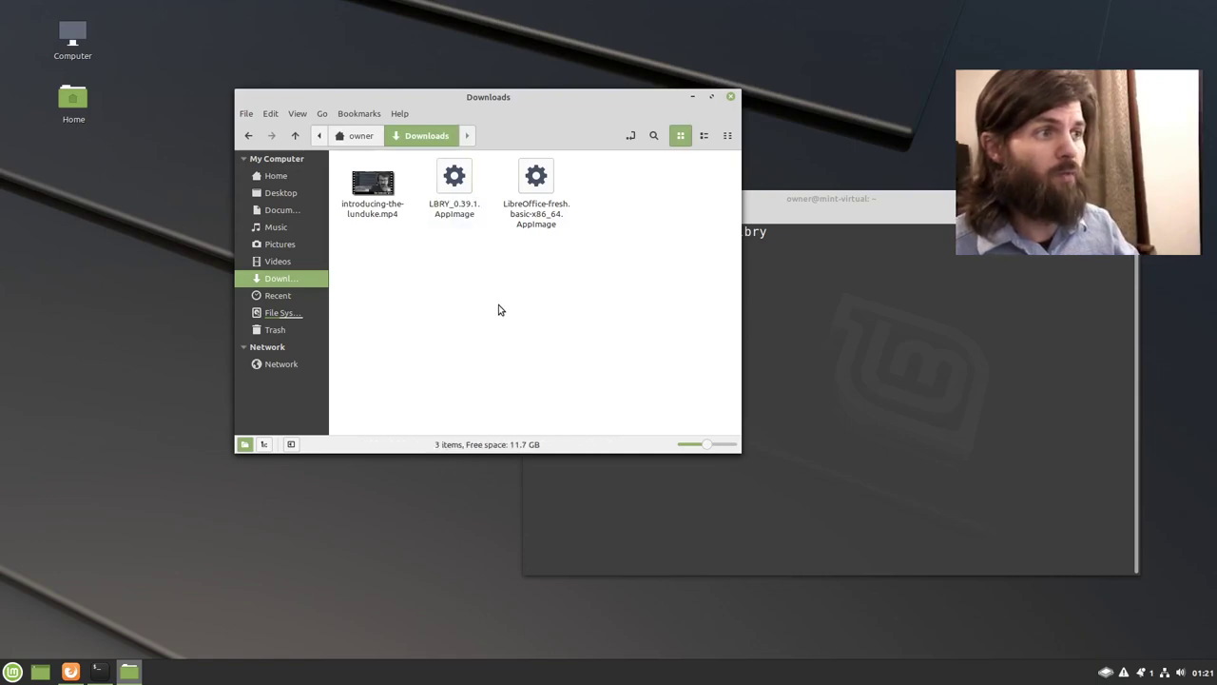
{"action": "left_click", "coordinate": [369, 209]}
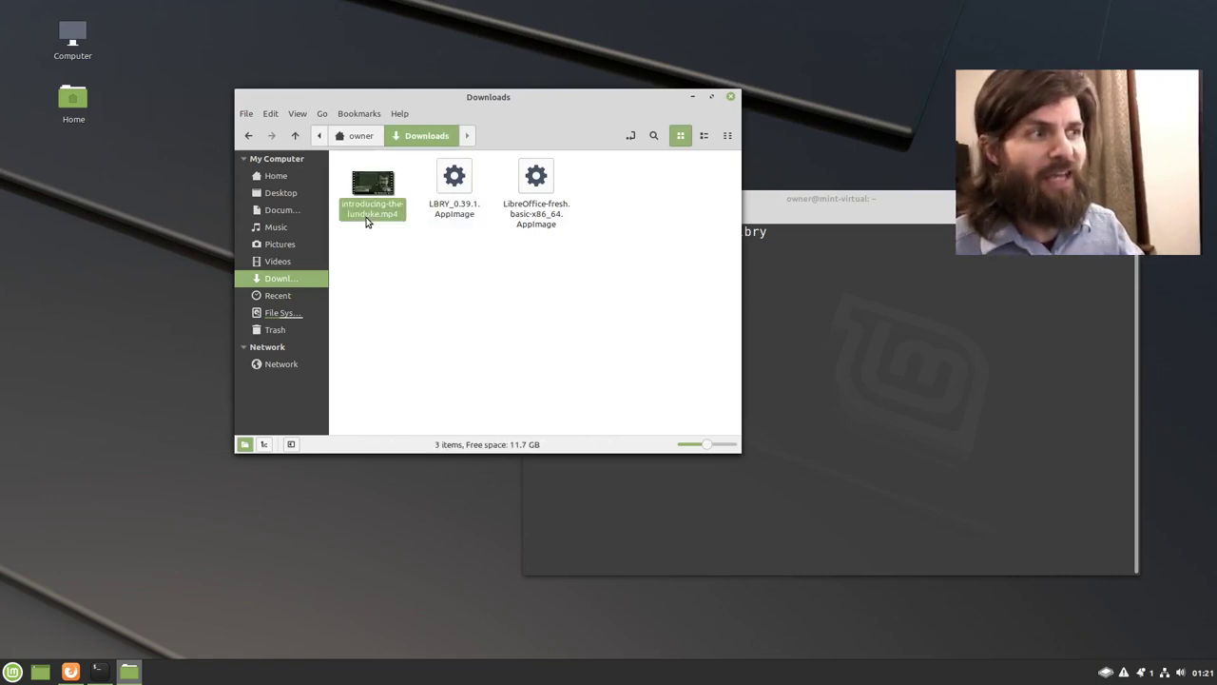
- Move the Downloads window further off the terminal, briefly select LBRY_0.39.1.AppImage and clear the selection
{"action": "left_click_drag", "start_coordinate": [476, 99], "coordinate": [431, 79]}
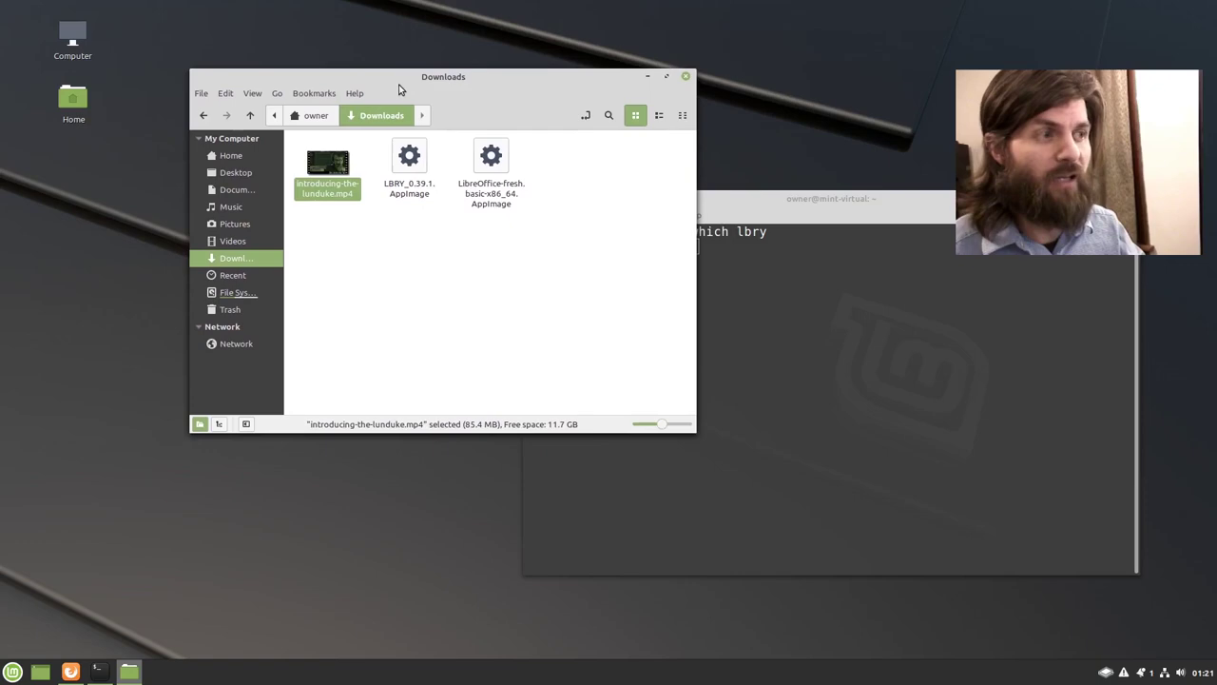
{"action": "left_click", "coordinate": [434, 250]}
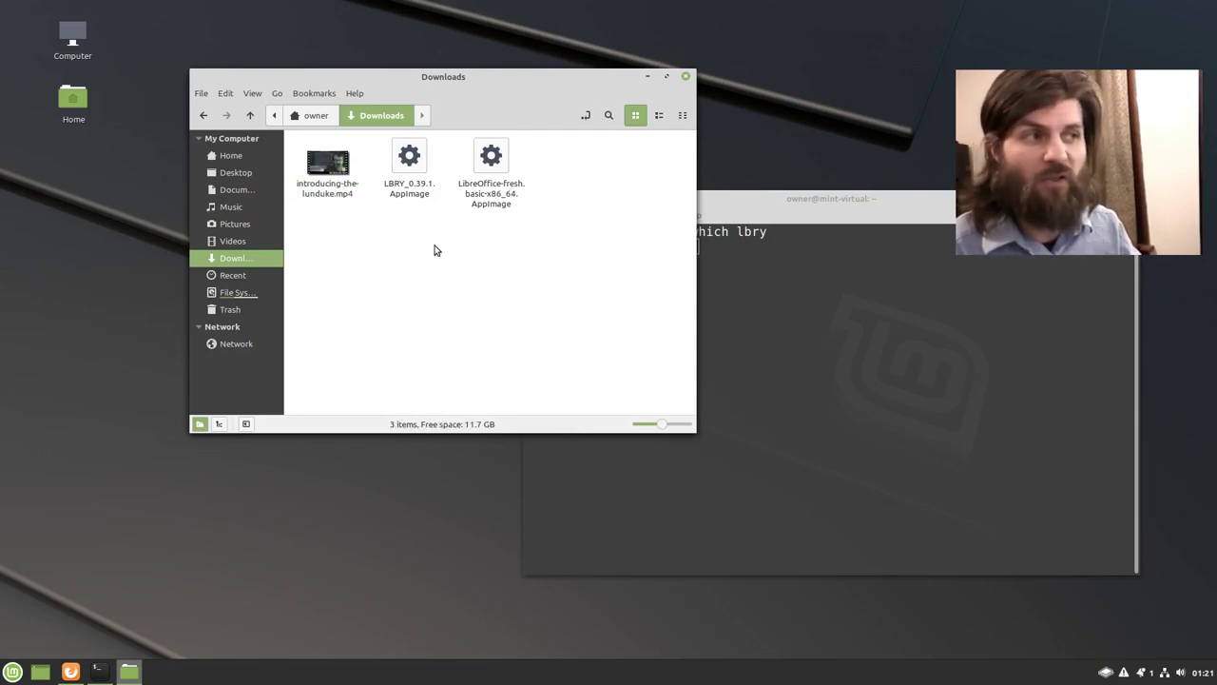
{"action": "left_click", "coordinate": [409, 195]}
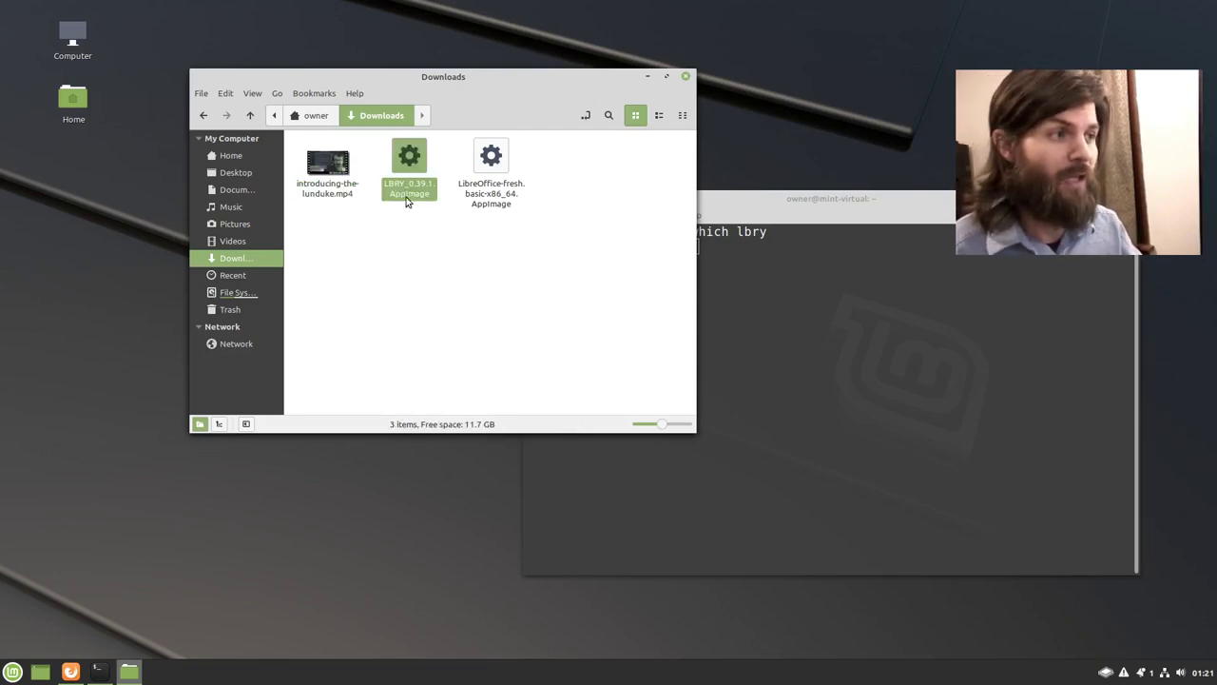
{"action": "left_click", "coordinate": [423, 252]}
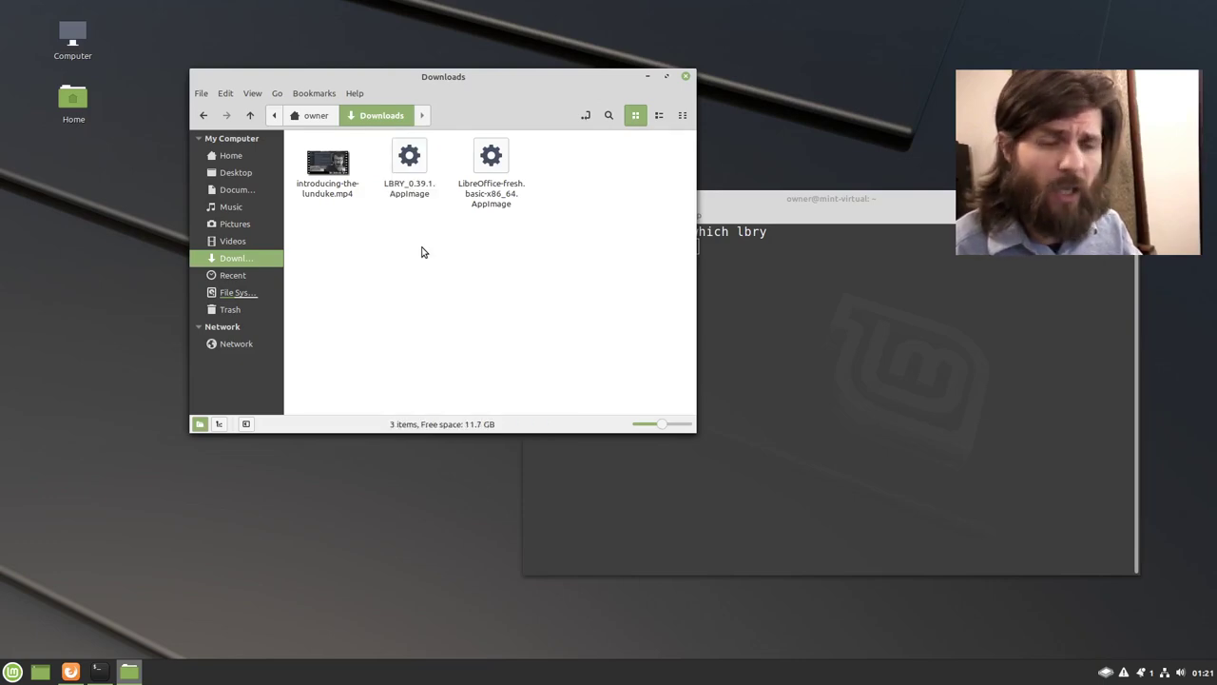